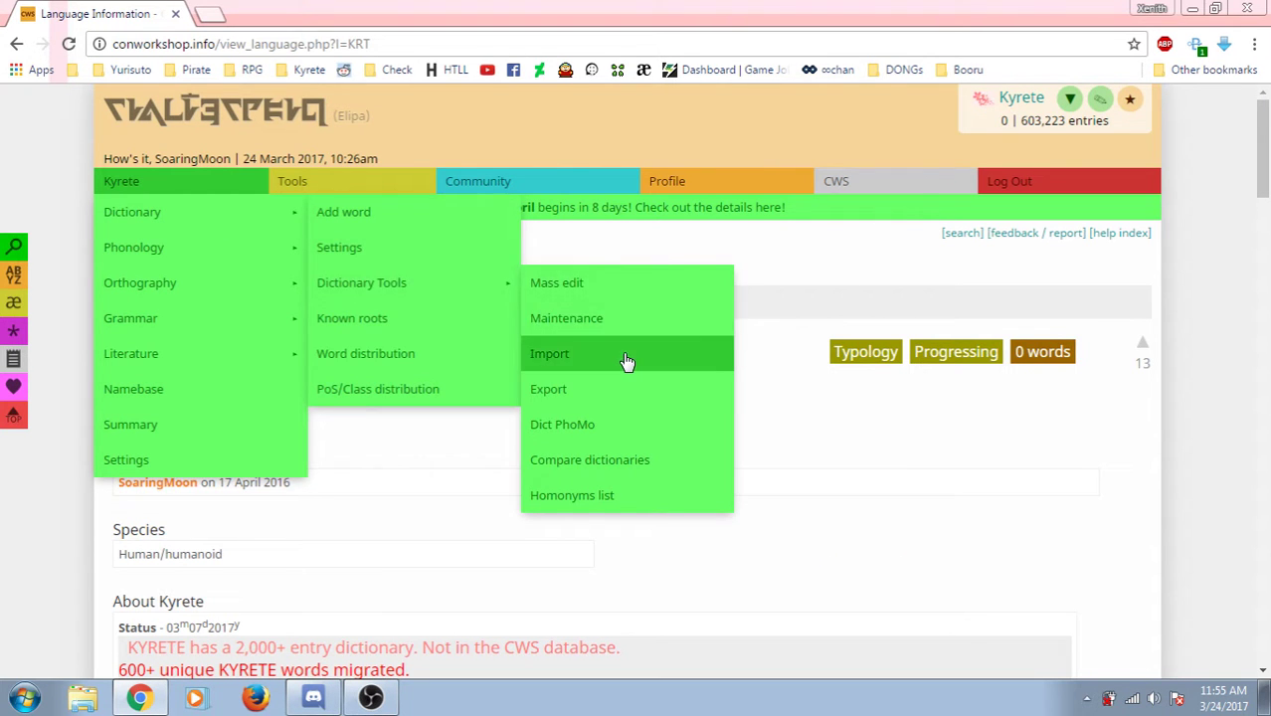
# Open the Kyrete dictionary's Import page under Dictionary Tools.
pyautogui.click(626, 358)
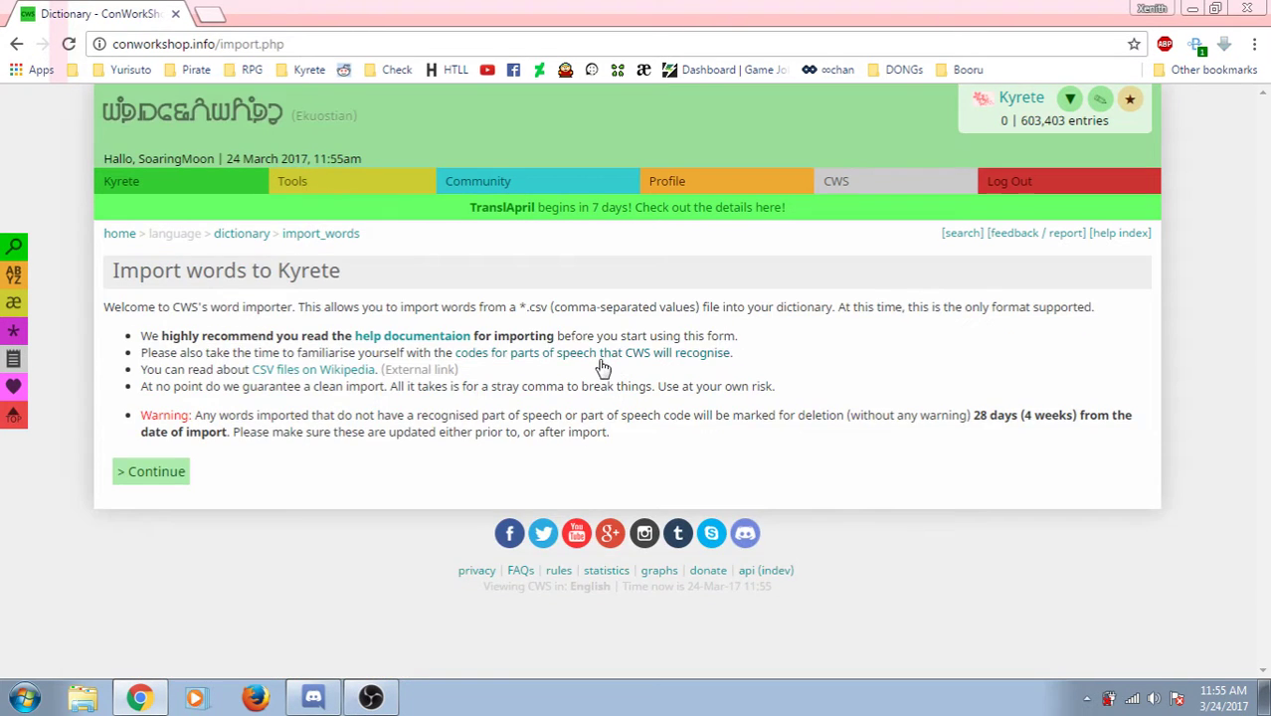
# Open the import help documentation in a separate tab and read through it.
pyautogui.middleClick(388, 338)
pyautogui.click(307, 10)
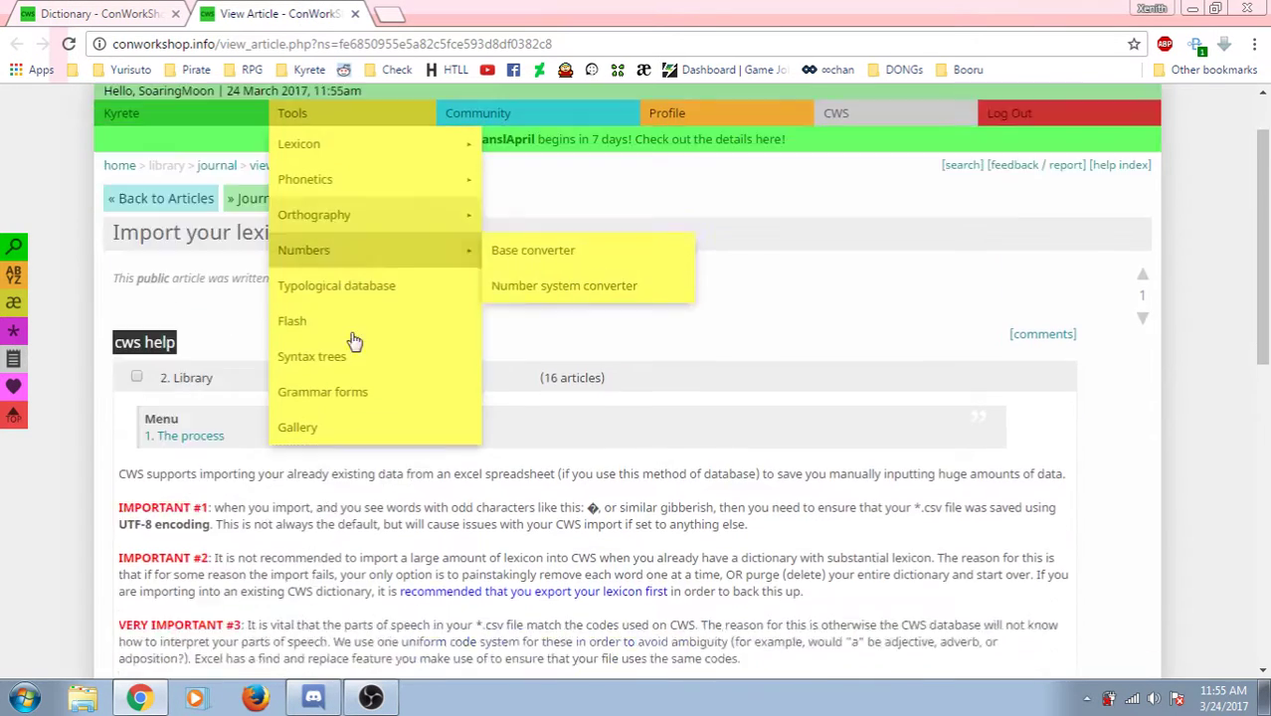
pyautogui.scroll(-10, 187, 378)
pyautogui.scroll(-2, 276, 366)
pyautogui.scroll(1, 298, 327)
pyautogui.scroll(3, 309, 243)
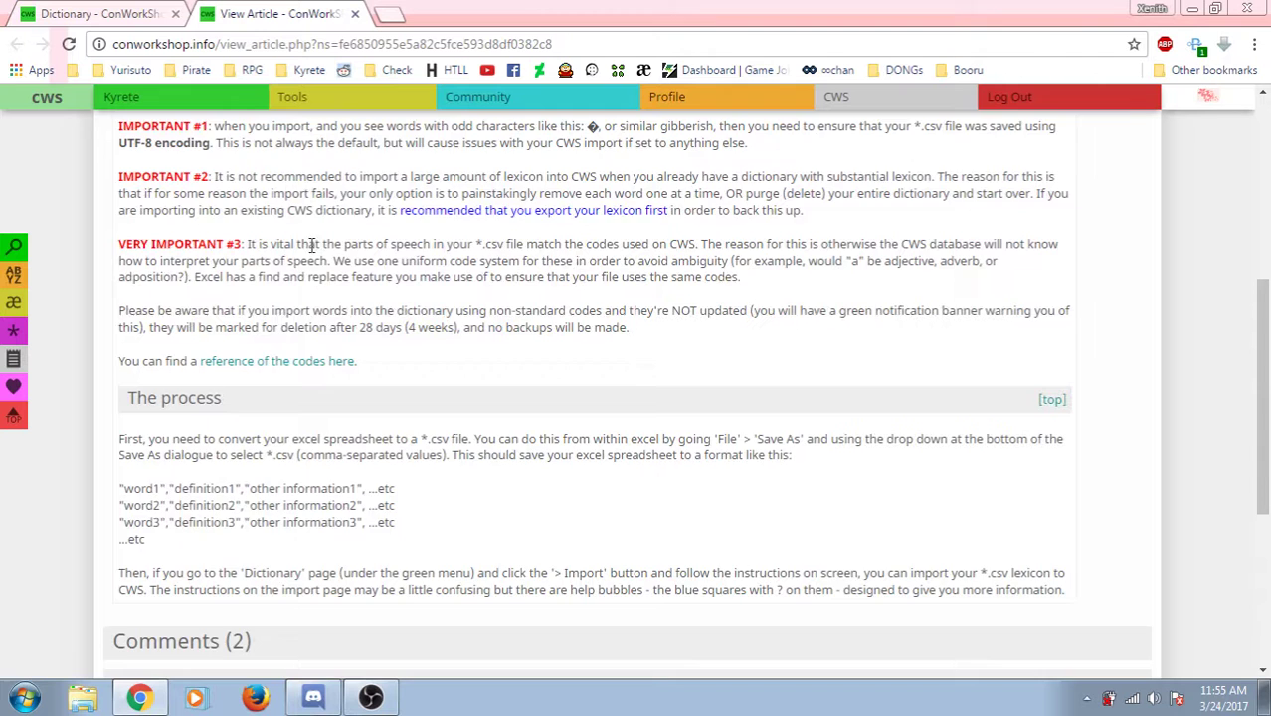
pyautogui.scroll(2, 324, 275)
pyautogui.scroll(-1, 366, 313)
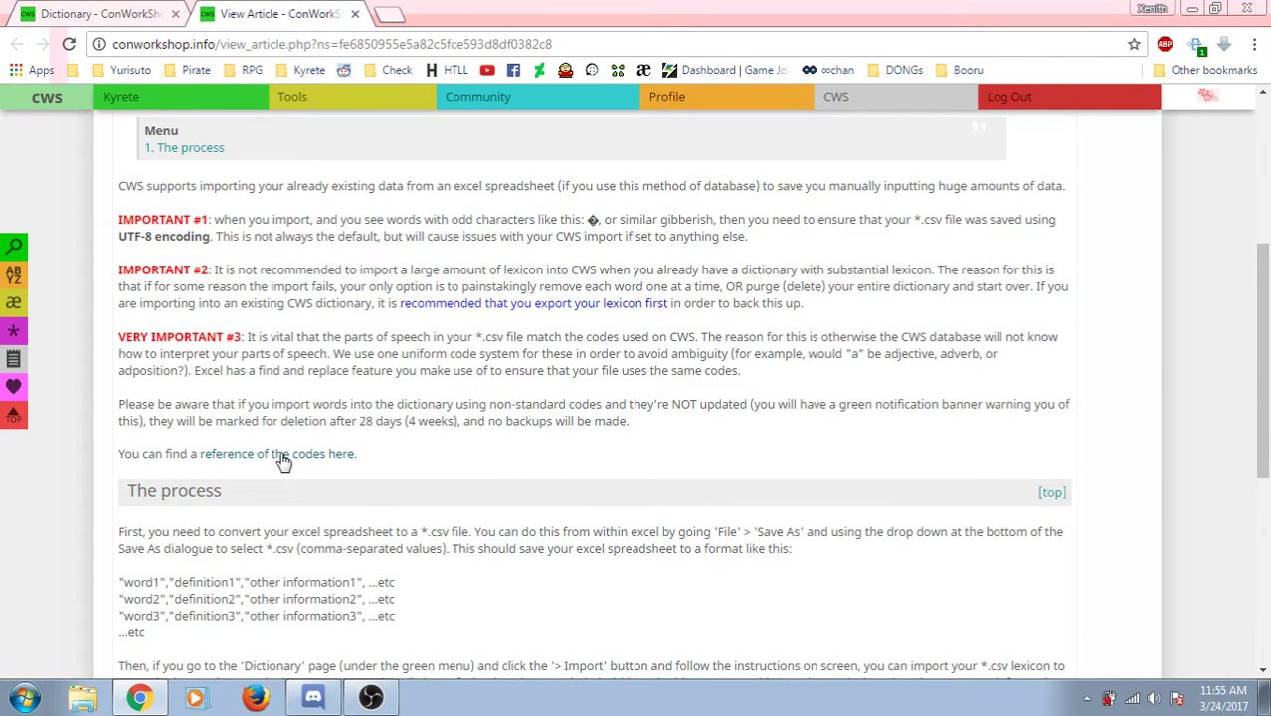
# Open the Part of Speech code reference and highlight the verb-to-phrase code rows.
pyautogui.click(282, 456)
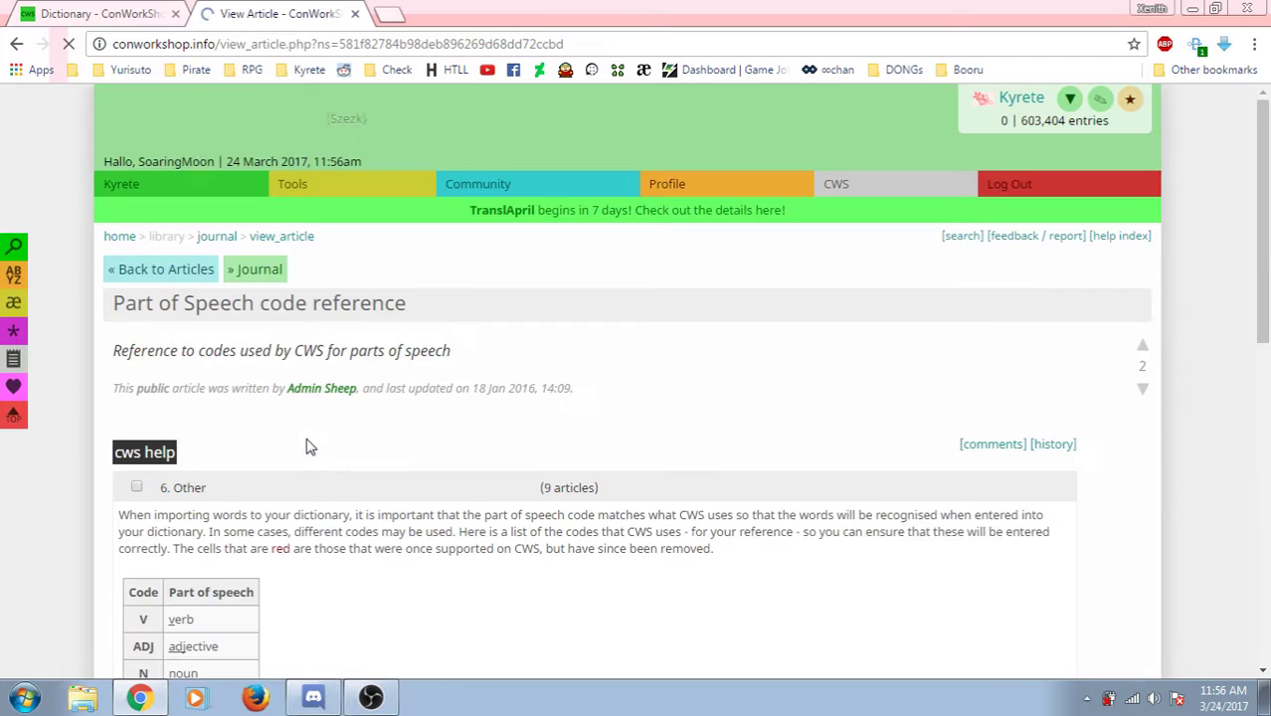
pyautogui.scroll(-3, 306, 447)
pyautogui.moveTo(123, 316); pyautogui.dragTo(342, 534)
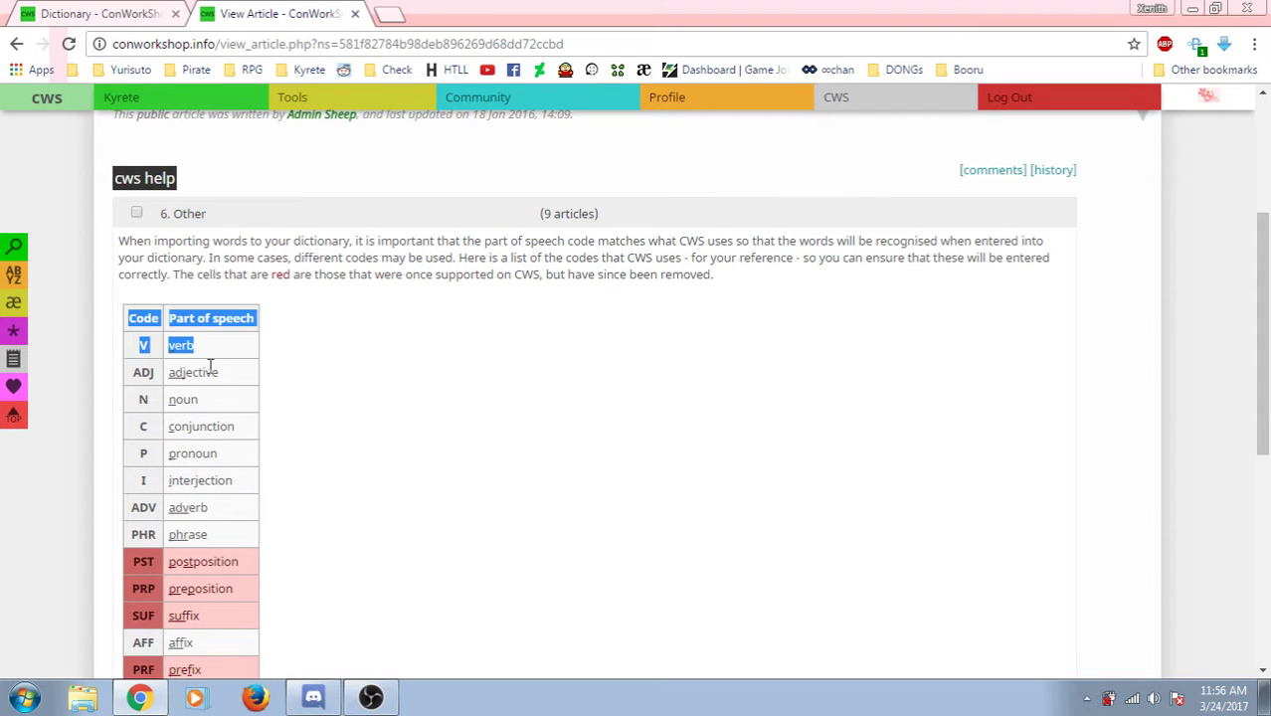
pyautogui.click(343, 534)
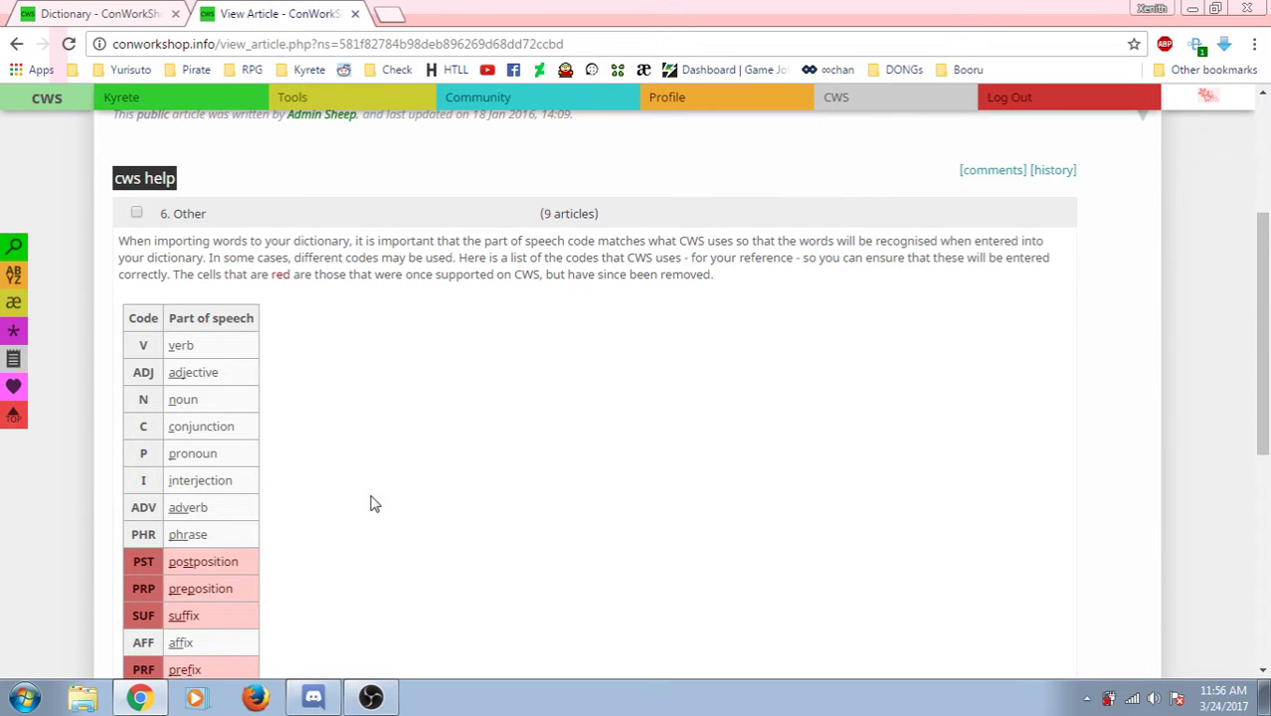
pyautogui.scroll(2, 370, 504)
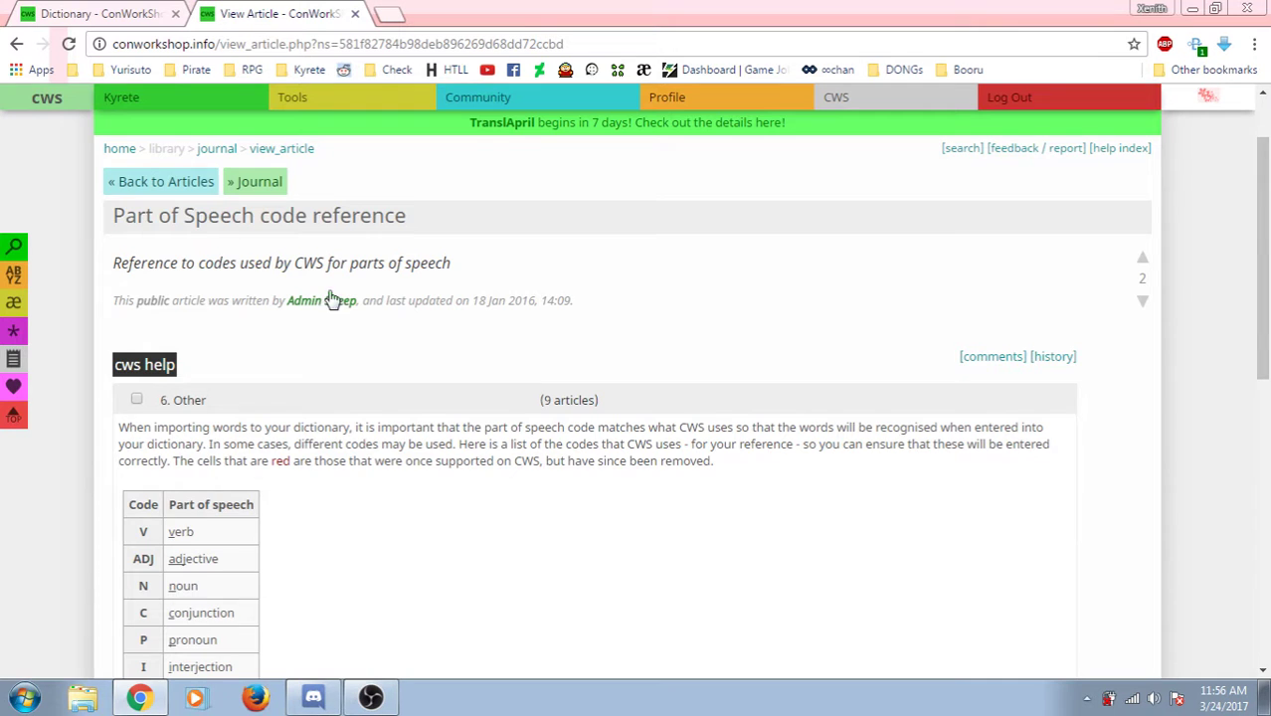
pyautogui.scroll(-2, 331, 302)
pyautogui.scroll(-1, 252, 335)
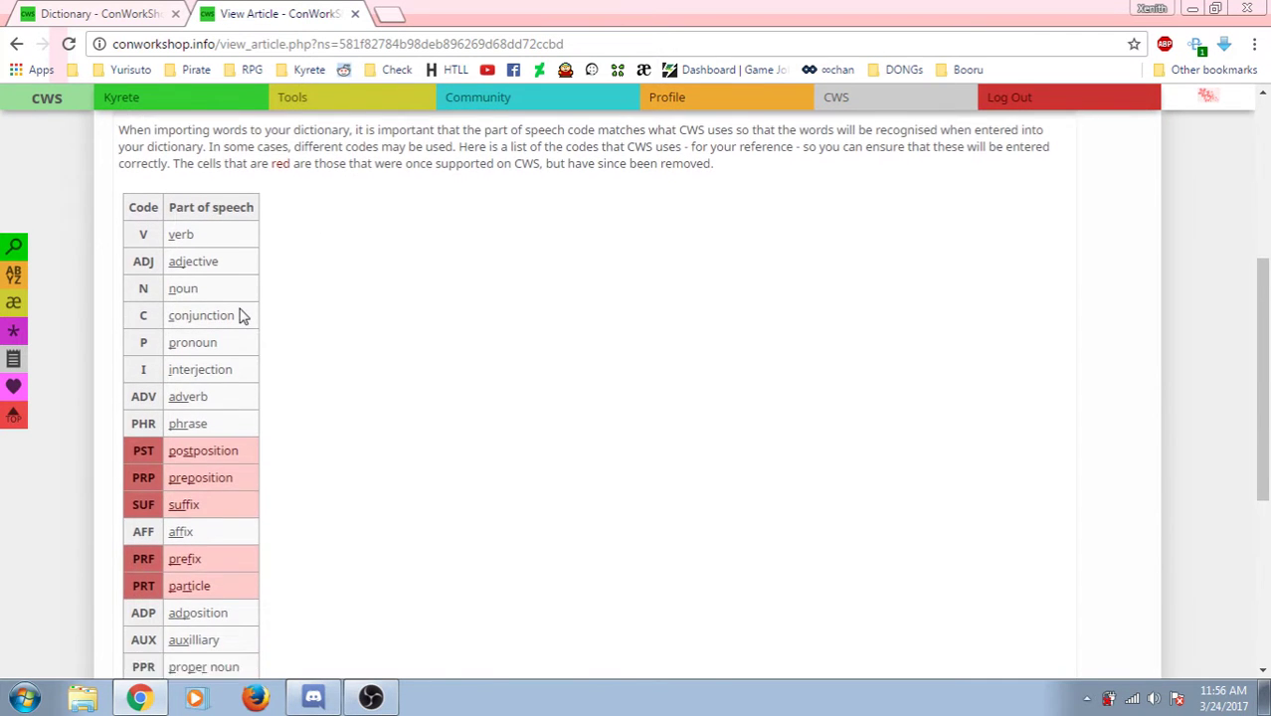
pyautogui.scroll(-1, 239, 316)
pyautogui.moveTo(131, 152); pyautogui.dragTo(257, 356)
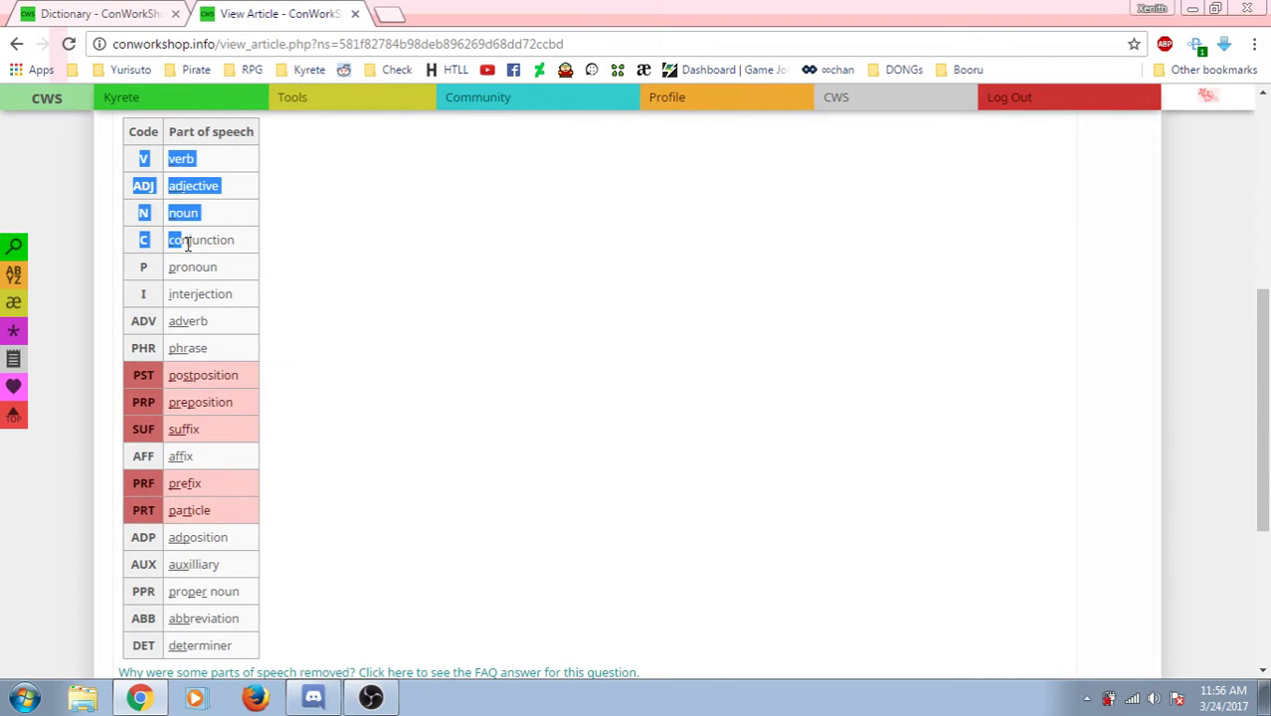
pyautogui.click(341, 353)
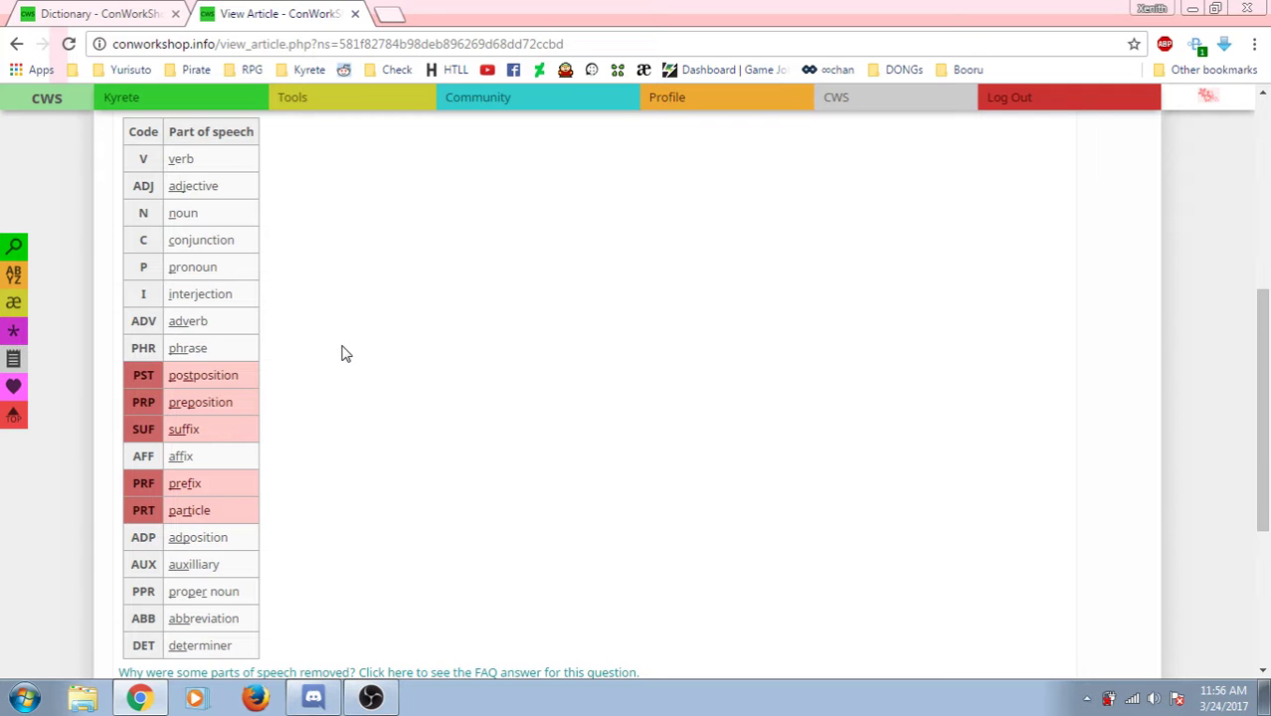
# Launch Notepad from the Start menu and move its window to the right side.
pyautogui.click(25, 699)
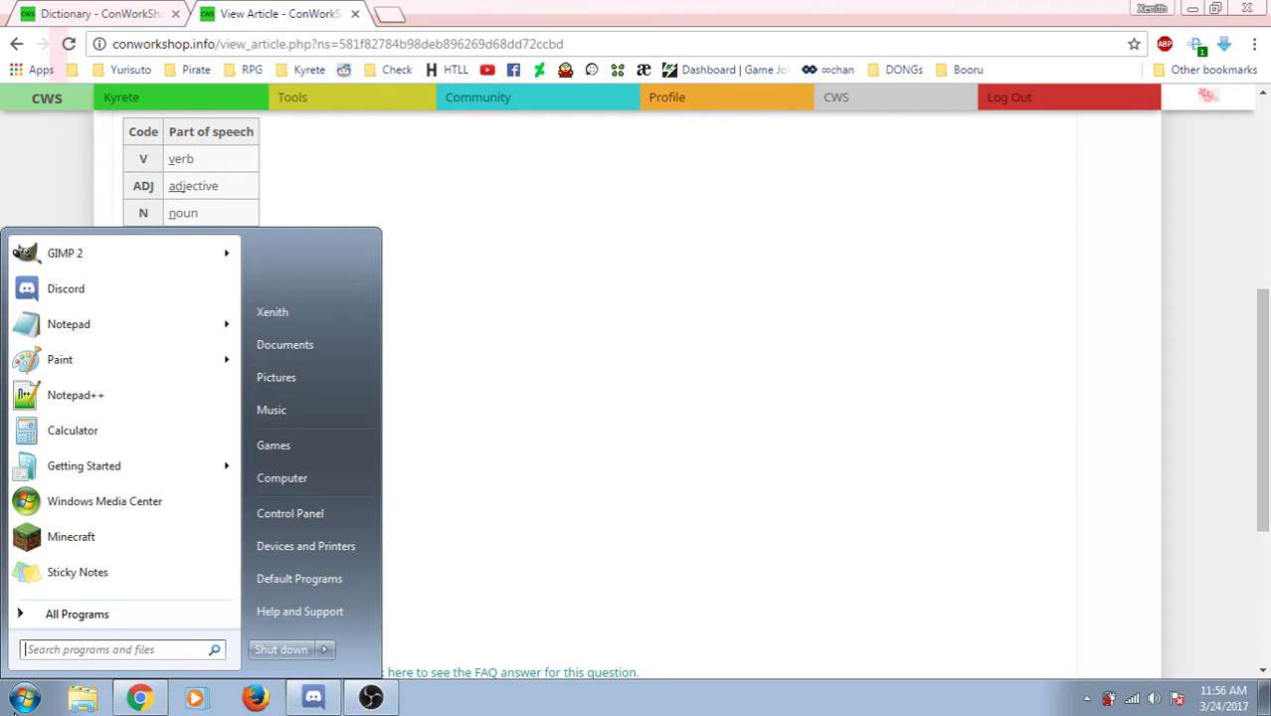
pyautogui.click(62, 333)
pyautogui.moveTo(788, 162); pyautogui.dragTo(1270, 165)
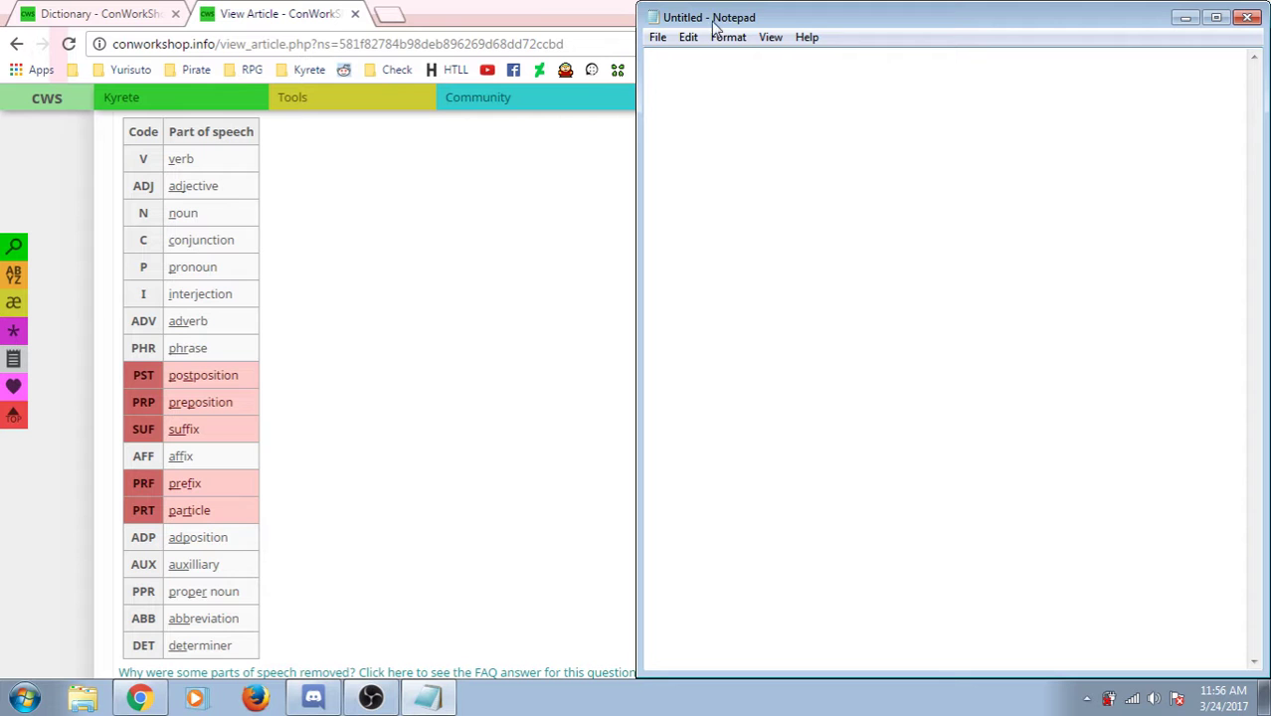
# Save the blank document to the Desktop as lolbutts.txt with file type All Files.
pyautogui.click(657, 38)
pyautogui.click(682, 121)
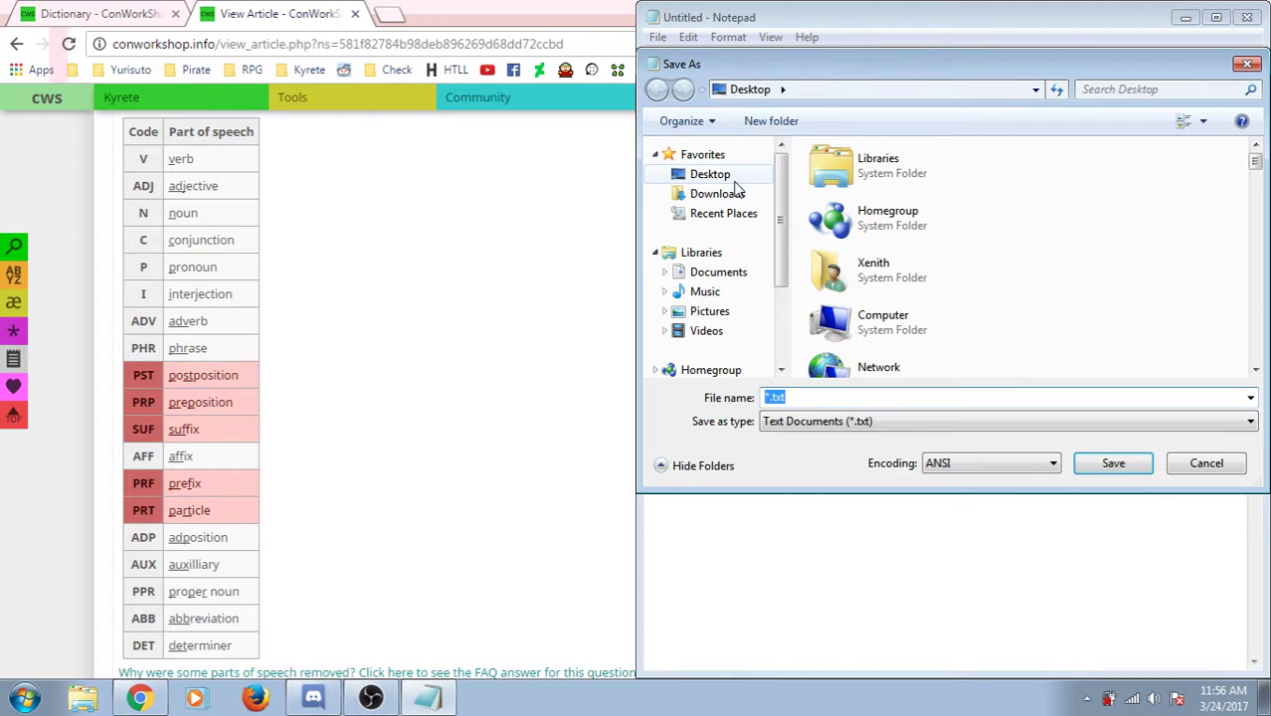
pyautogui.click(701, 177)
pyautogui.click(798, 397)
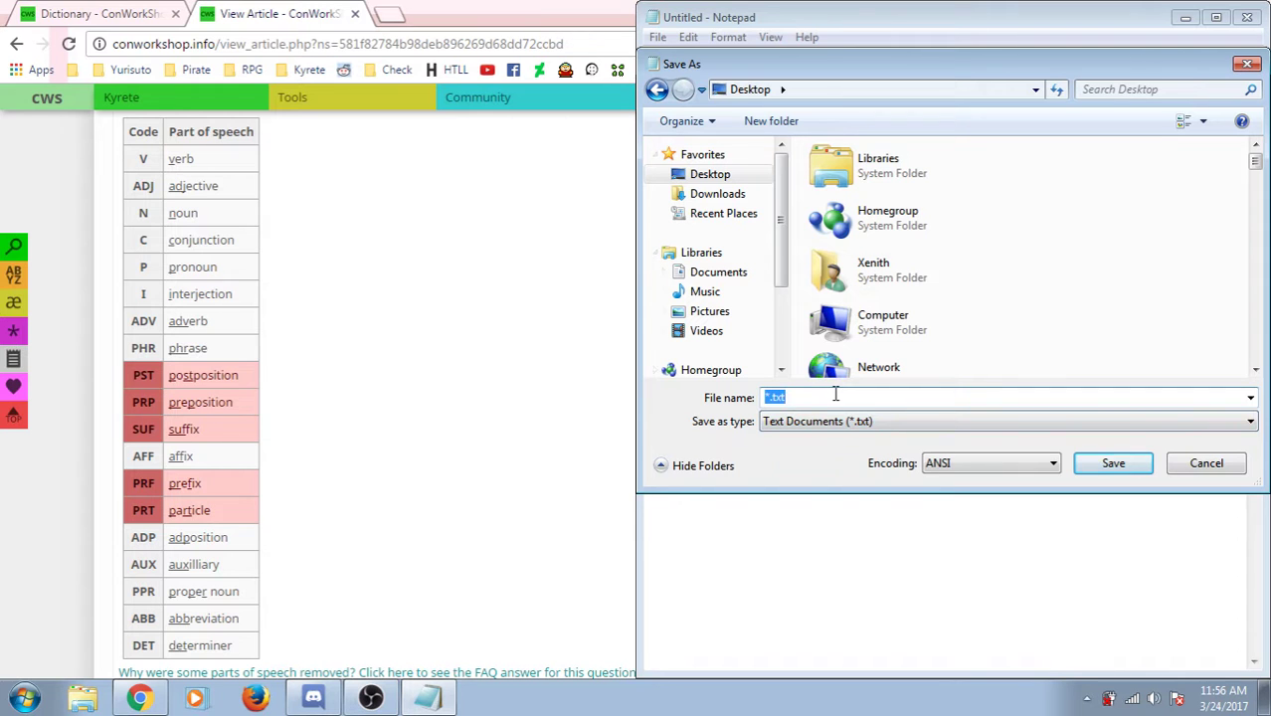
pyautogui.click(843, 421)
pyautogui.click(839, 455)
pyautogui.click(808, 397)
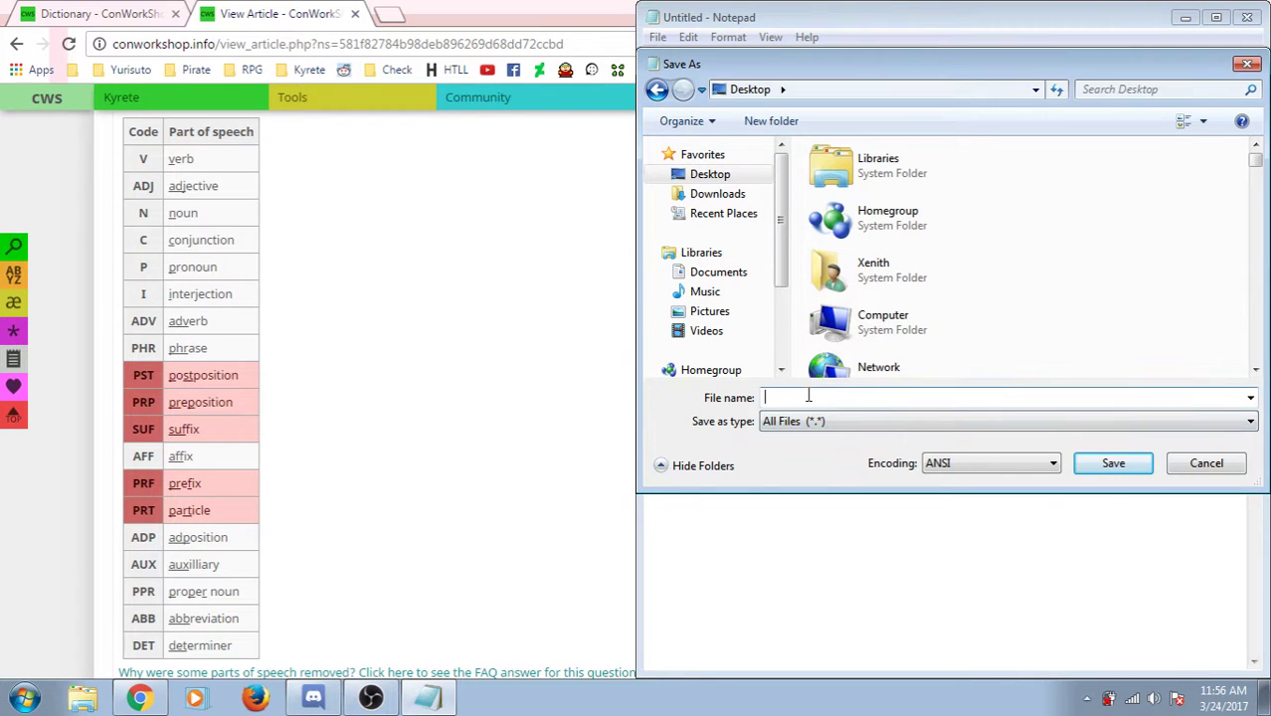
pyautogui.write('l')
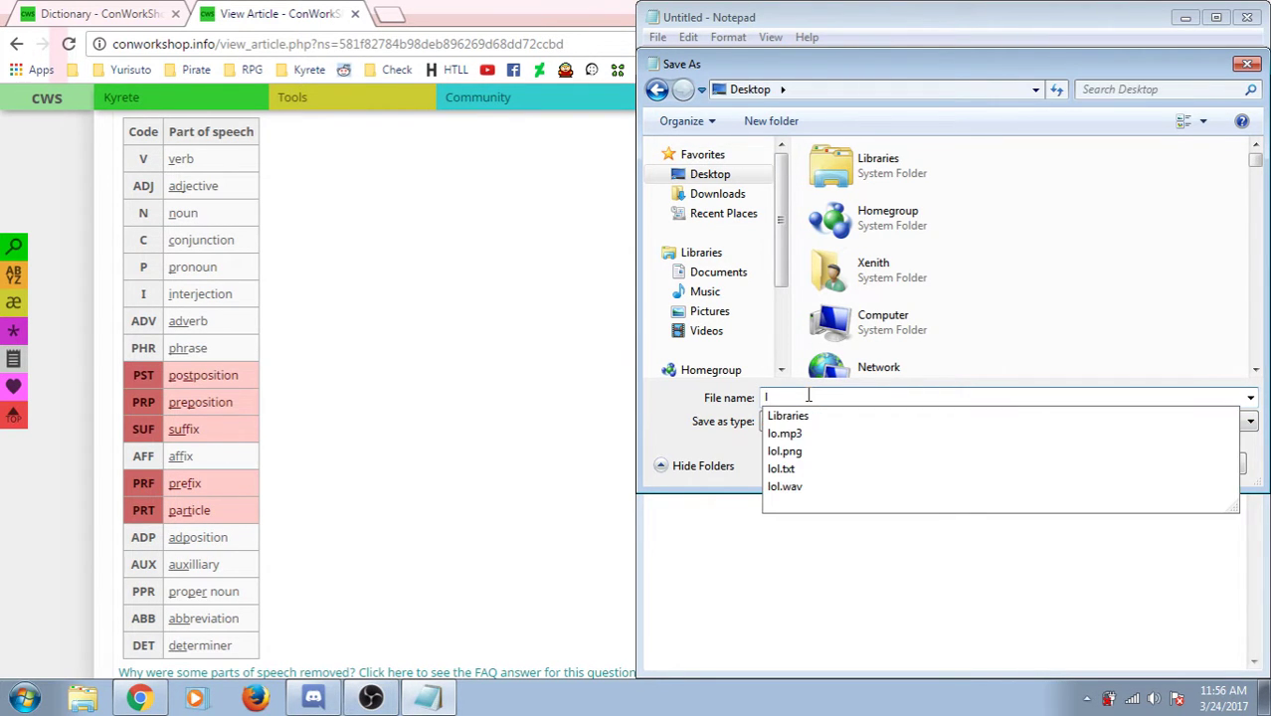
pyautogui.write('olbutts')
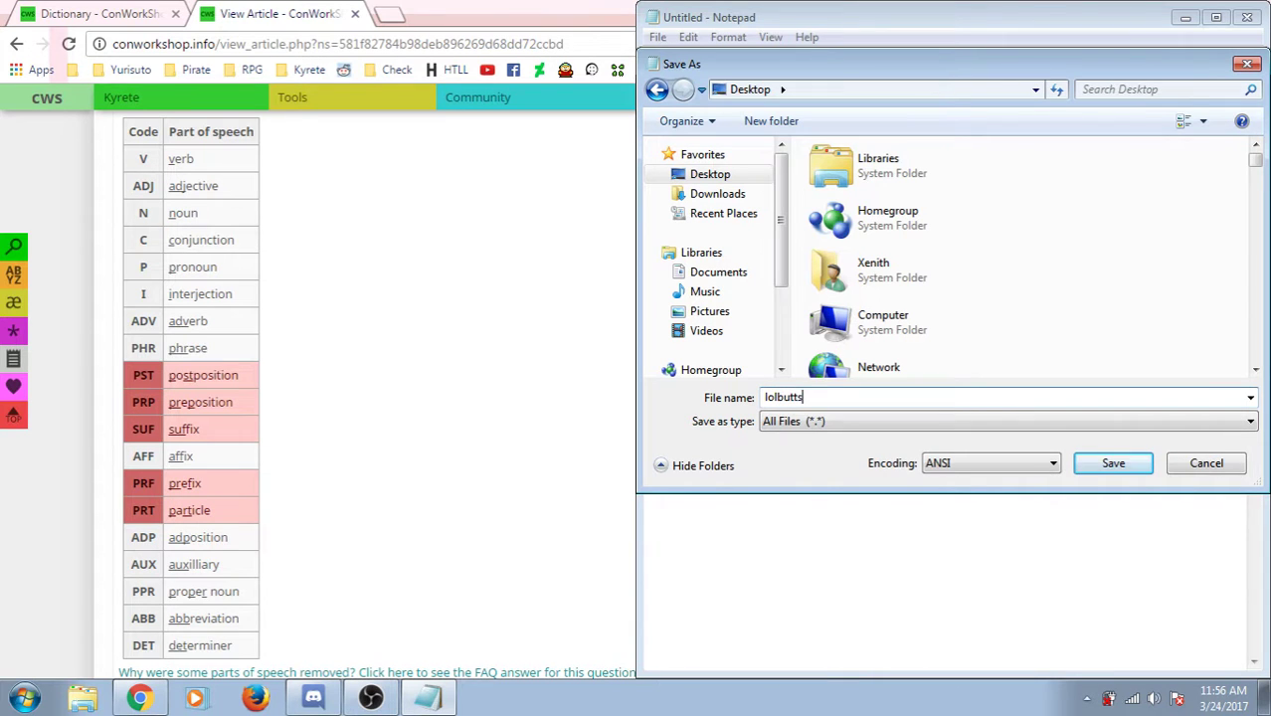
pyautogui.write('.')
pyautogui.write('txt')
pyautogui.click(1110, 467)
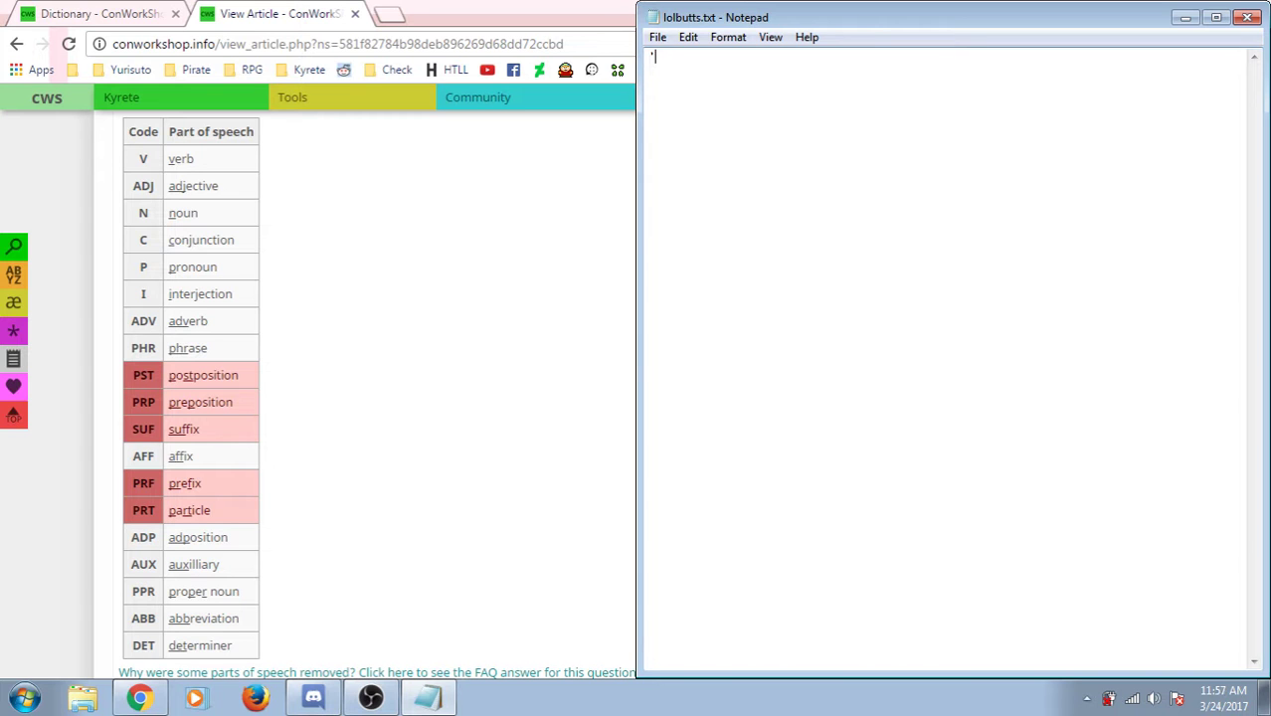
# Type a template row of empty comma-separated quoted fields.
pyautogui.write('",')
pyautogui.write('"')
pyautogui.write('"')
pyautogui.write(',"')
pyautogui.press('BackSpace')
pyautogui.press('BackSpace')
pyautogui.press('Left')
# Copy and paste the empty quoted row until the file holds ten rows.
pyautogui.hotkey('ctrl', 'a')
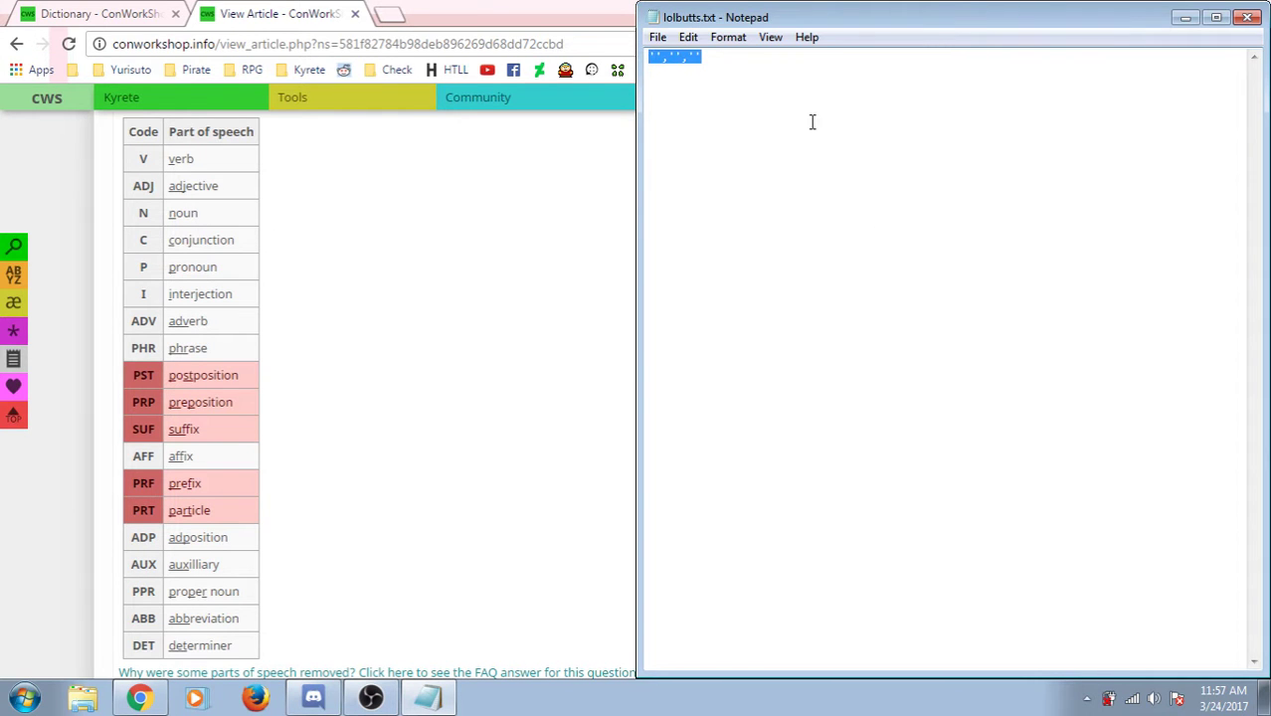
pyautogui.click(821, 93)
pyautogui.press('Return')
pyautogui.hotkey('ctrl', 'v')
pyautogui.press('Return')
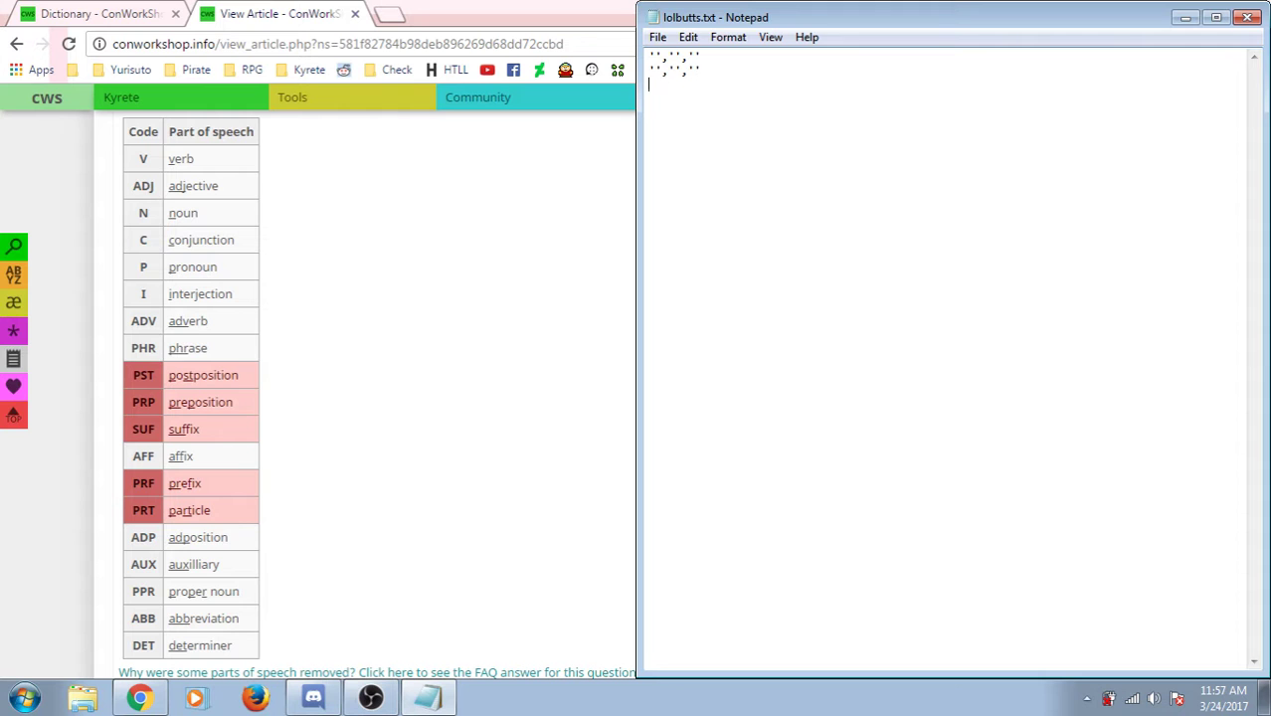
pyautogui.write("'','','' '','',''")
pyautogui.press('Return')
pyautogui.hotkey('ctrl', 'v')
pyautogui.write("'','',''")
pyautogui.hotkey('ctrl', 'a')
pyautogui.click(748, 106)
pyautogui.press('Return')
pyautogui.hotkey('ctrl', 'v')
# Fill the first fields of rows one to six with qwer, wert, erty, rtyu, tyui, yuoi.
pyautogui.write('qwe')
pyautogui.write('r')
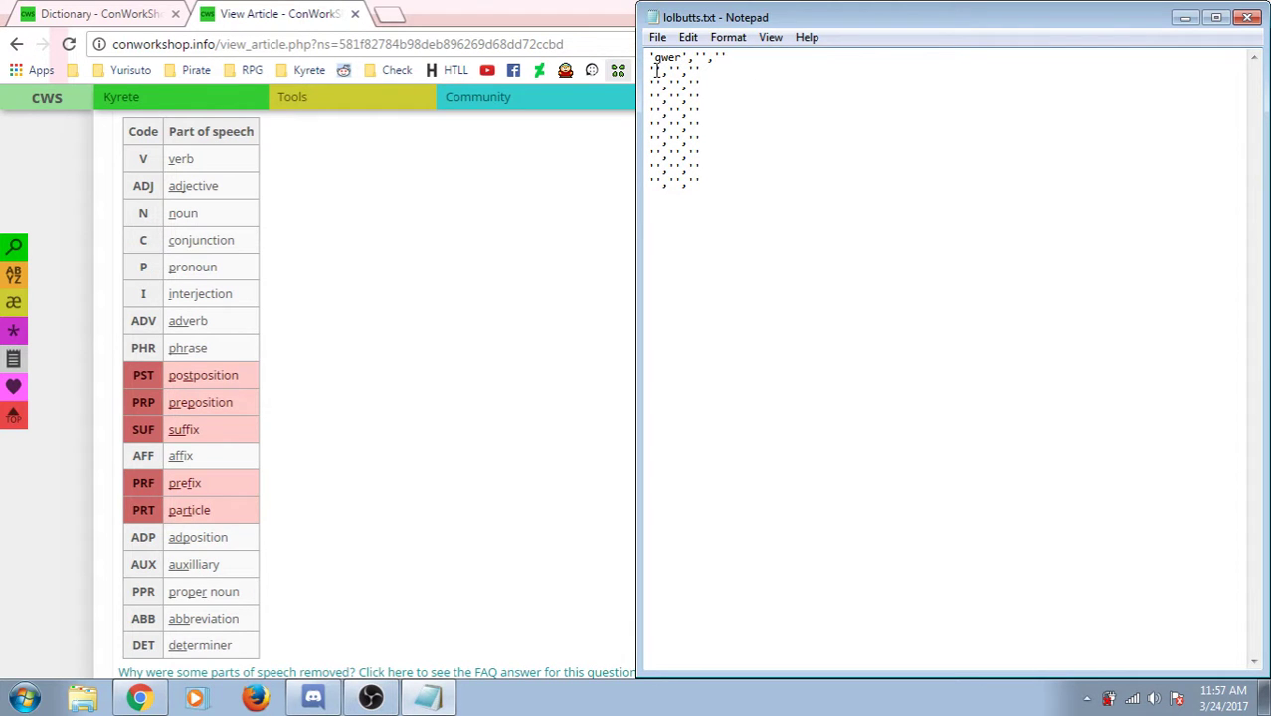
pyautogui.click(655, 69)
pyautogui.write('wert')
pyautogui.click(655, 83)
pyautogui.write('erty')
pyautogui.click(656, 98)
pyautogui.write('rtyu')
pyautogui.click(657, 113)
pyautogui.write('tyui')
pyautogui.click(657, 127)
pyautogui.write('yuoi')
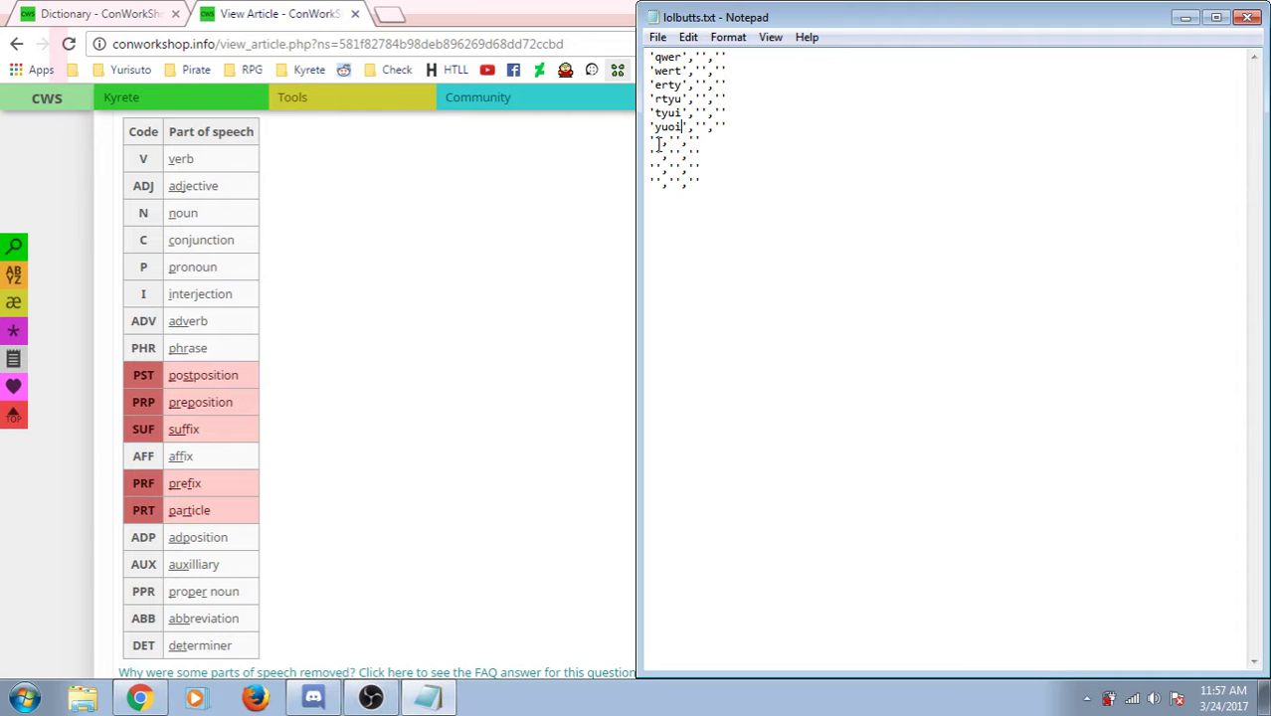
# Fill rows seven to ten's first fields with rjytjfdh, ldkrgdiogiodgur, test, hello.
pyautogui.click(655, 140)
pyautogui.write('rjytjfdh')
pyautogui.click(656, 154)
pyautogui.write('ldkrgdiogiodgur')
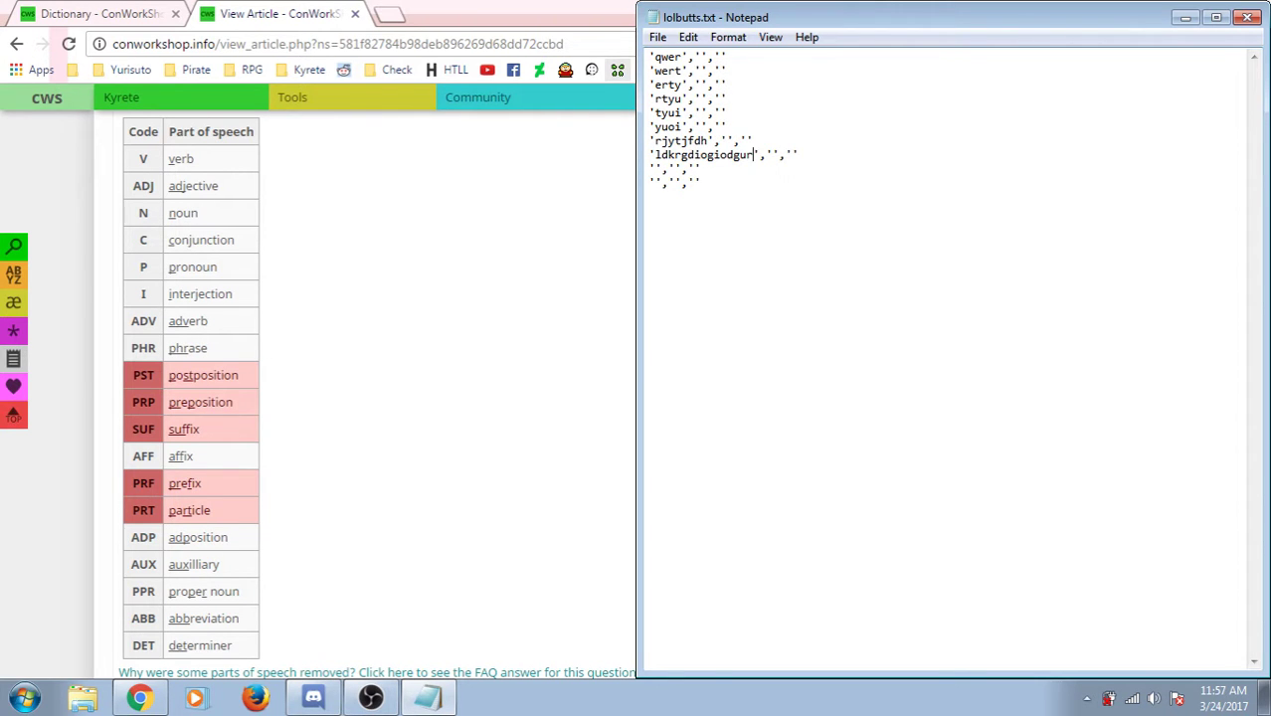
pyautogui.click(656, 169)
pyautogui.write('test')
pyautogui.click(655, 182)
pyautogui.write('he')
pyautogui.write('llo')
pyautogui.click(701, 58)
# Enter add as the first row's meaning, then replace it with chair.
pyautogui.write('add')
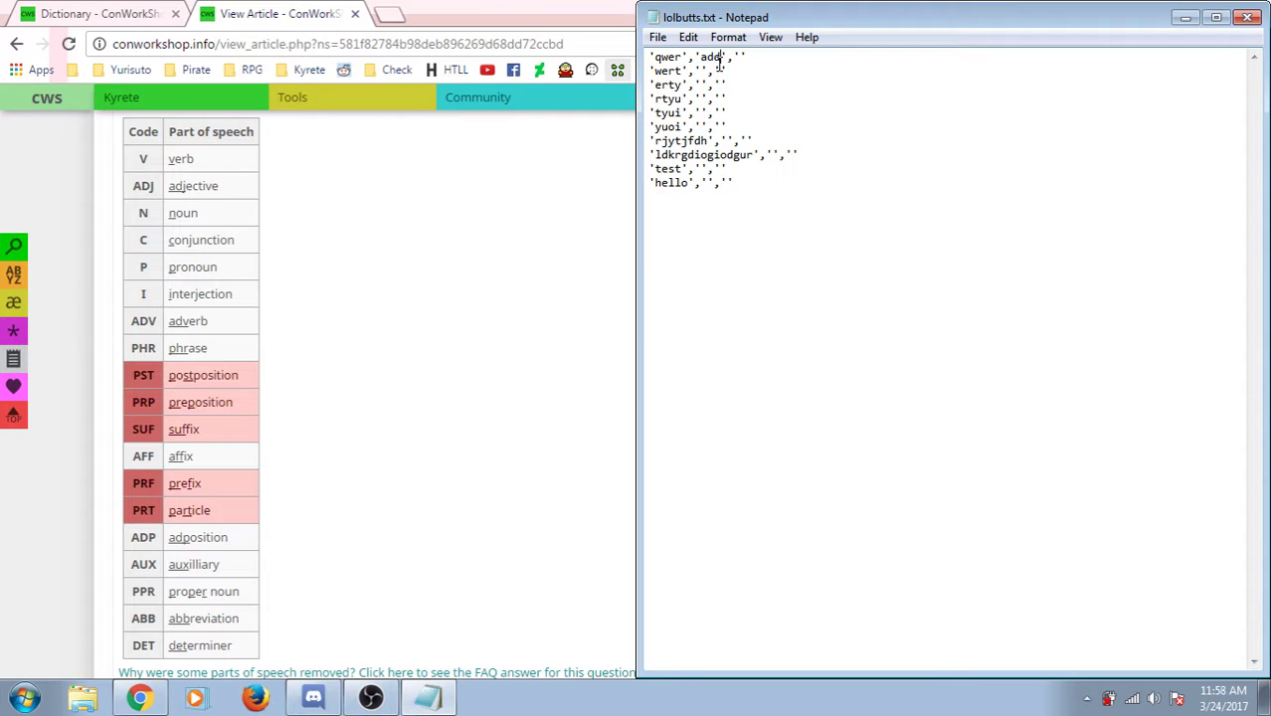
pyautogui.doubleClick(712, 58)
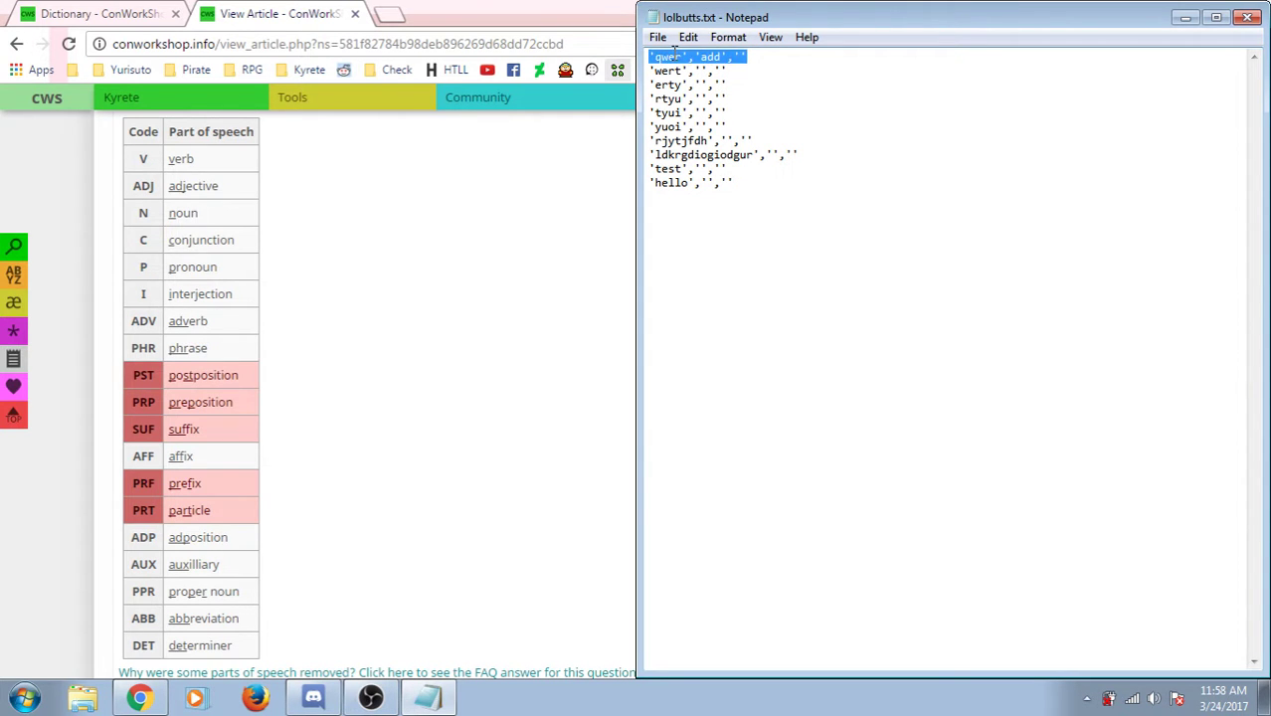
pyautogui.click(724, 69)
pyautogui.moveTo(721, 58); pyautogui.dragTo(700, 58)
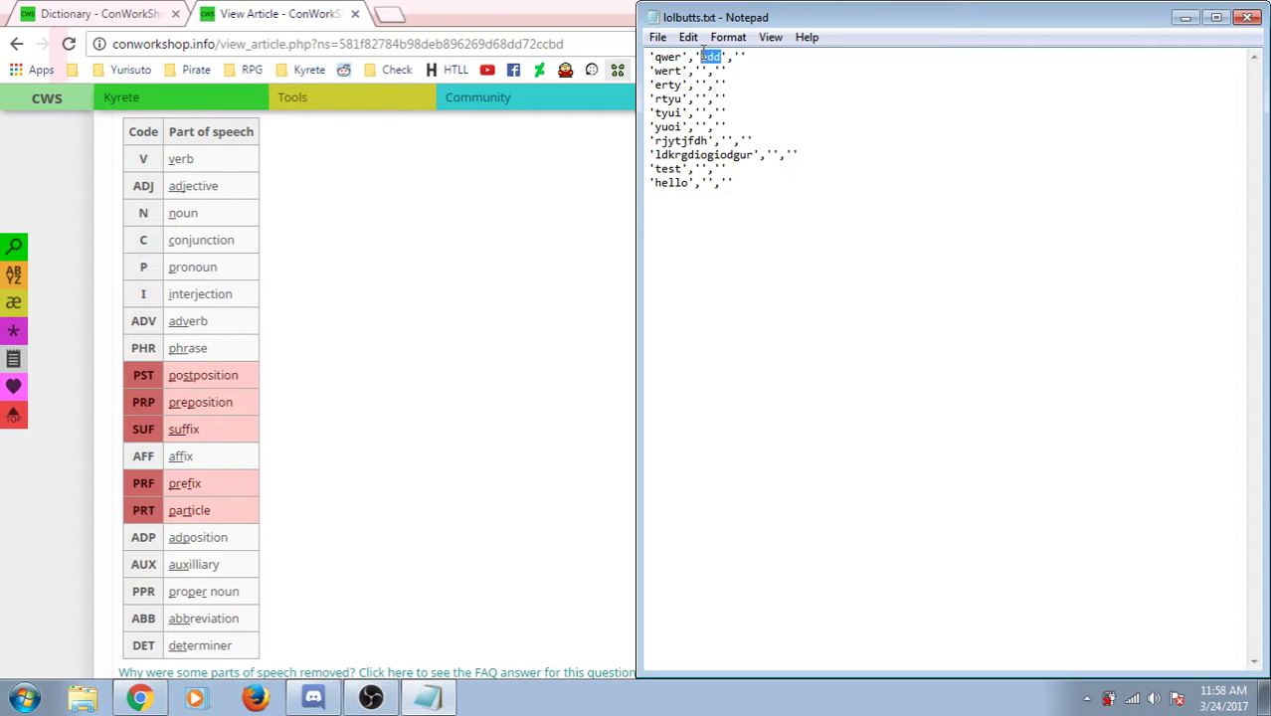
pyautogui.write('chair')
# Give the second, third and yuoi rows the meanings table, carbuswater and fire.
pyautogui.click(701, 70)
pyautogui.write('t')
pyautogui.write('able')
pyautogui.click(698, 85)
pyautogui.write('car')
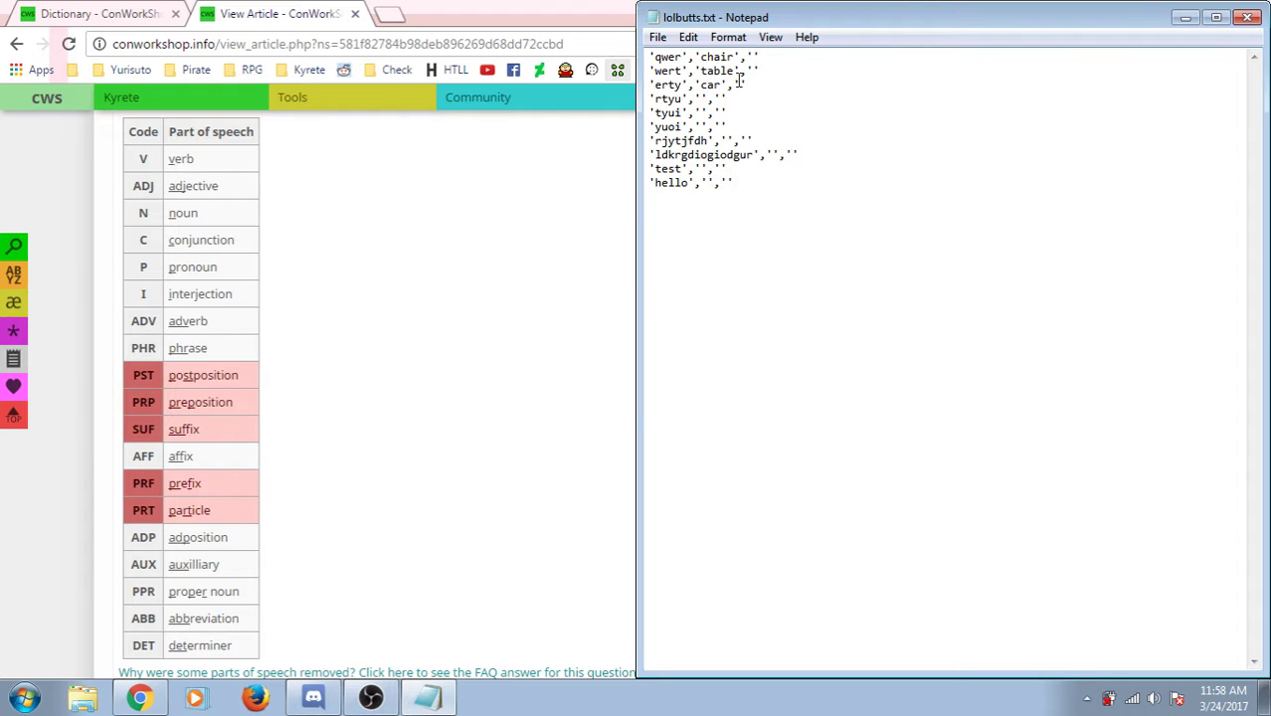
pyautogui.write('bus')
pyautogui.write('water')
pyautogui.click(701, 126)
pyautogui.write('fi')
pyautogui.write('re')
# Give the last four rows the meanings earth, tea, food and wind.
pyautogui.click(726, 140)
pyautogui.write('ear')
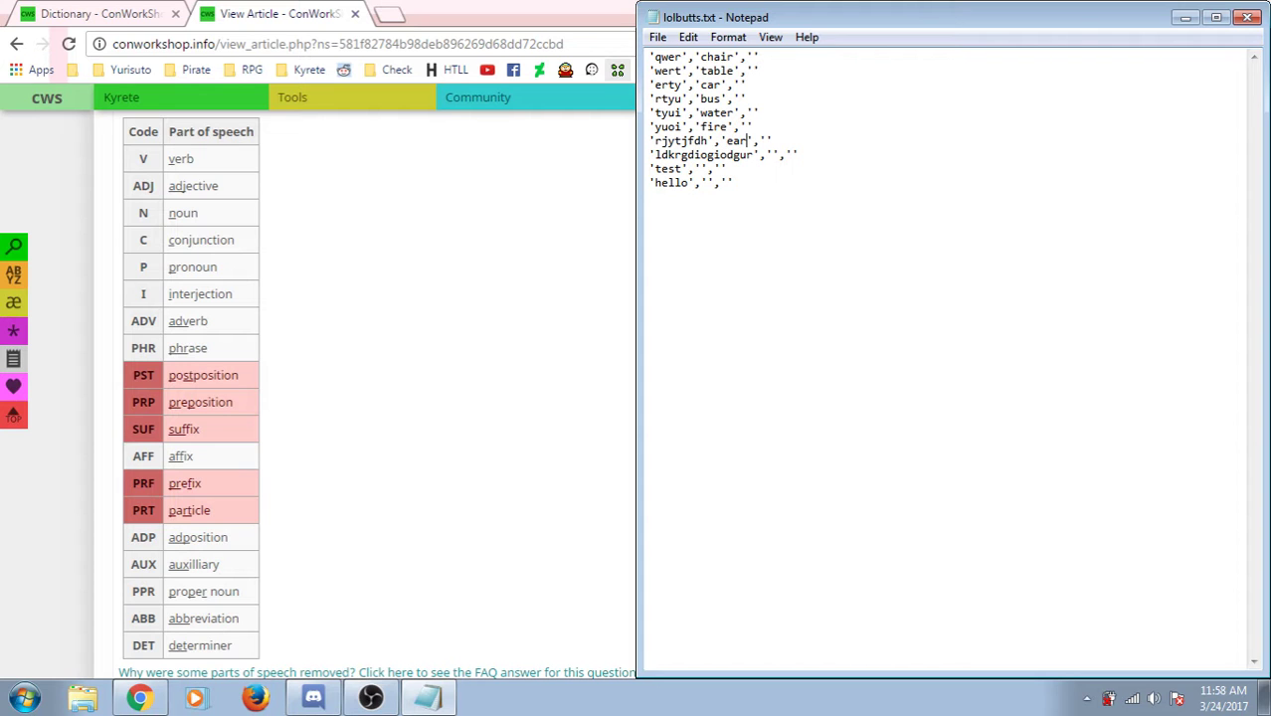
pyautogui.write('th')
pyautogui.click(773, 155)
pyautogui.write('tea')
pyautogui.click(708, 169)
pyautogui.write('f')
pyautogui.write('ood')
pyautogui.press('Down')
pyautogui.press('Left')
pyautogui.write('wind')
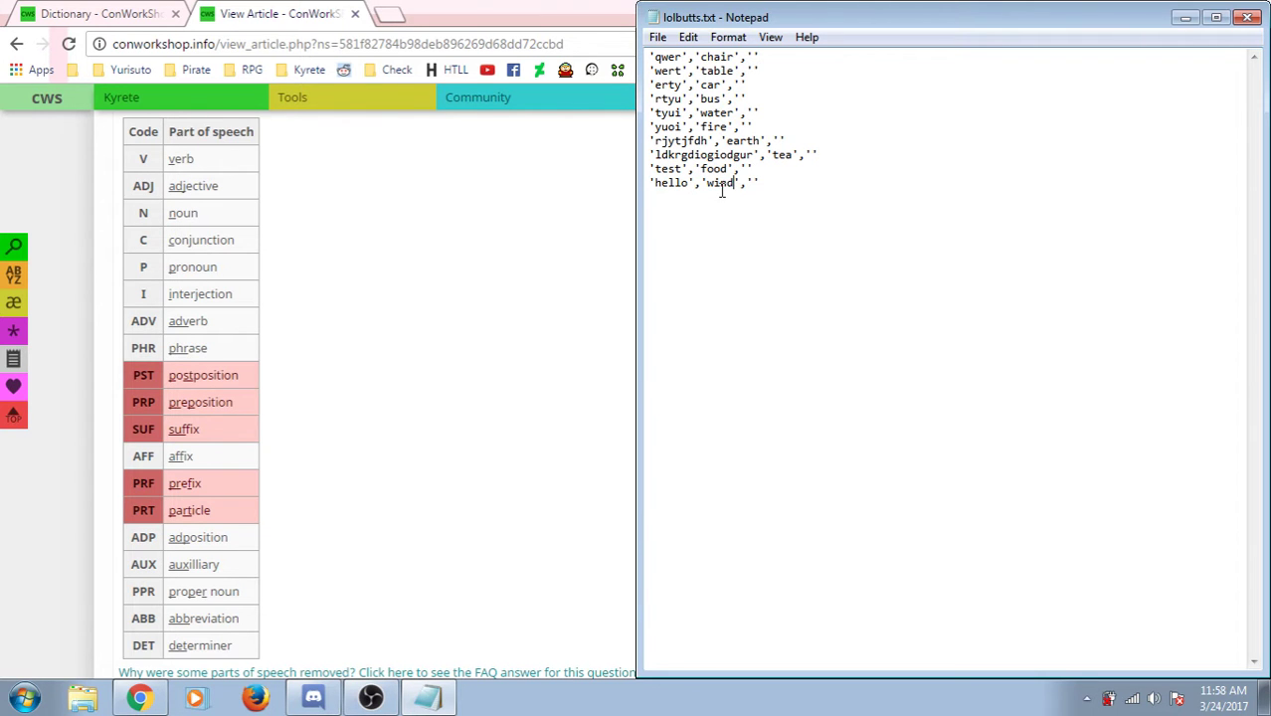
# Change the hello row's meaning from wind to run and code it V.
pyautogui.press('Home')
pyautogui.hotkey('shift', 'End')
pyautogui.moveTo(735, 183); pyautogui.dragTo(706, 183)
pyautogui.write('run')
pyautogui.press('Right')
pyautogui.write('V')
# Code the test, ldkrgdiogiodgur and fire rows as N.
pyautogui.click(747, 168)
pyautogui.write('N')
pyautogui.click(813, 156)
pyautogui.write('N')
pyautogui.click(776, 141)
pyautogui.click(751, 126)
pyautogui.write('NN')
# Code the remaining upper rows as N and add an empty line after the list.
pyautogui.click(745, 98)
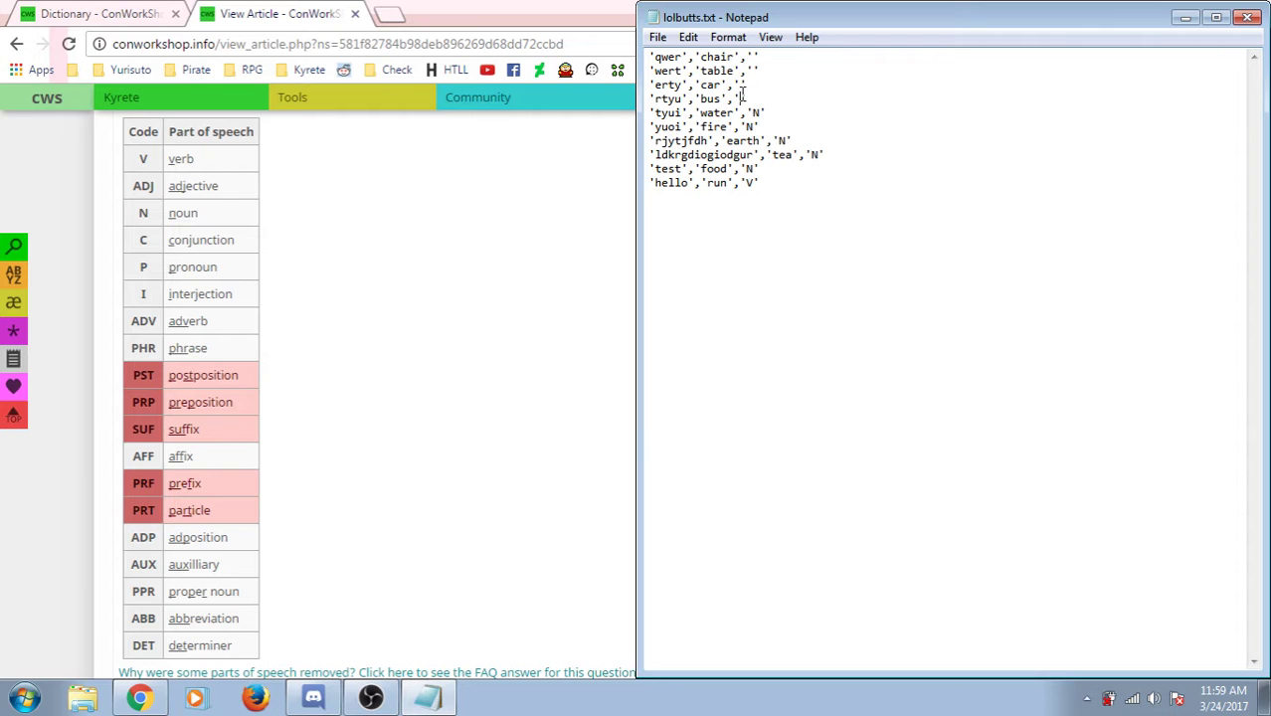
pyautogui.write('N')
pyautogui.click(745, 84)
pyautogui.write('NN')
pyautogui.click(753, 57)
pyautogui.write('N')
pyautogui.click(775, 214)
pyautogui.press('Return')
# Return to ConWorkshop and switch the language selector to Kyrete, showing its 0-word page.
pyautogui.click(571, 227)
pyautogui.scroll(1, 583, 227)
pyautogui.scroll(4, 587, 228)
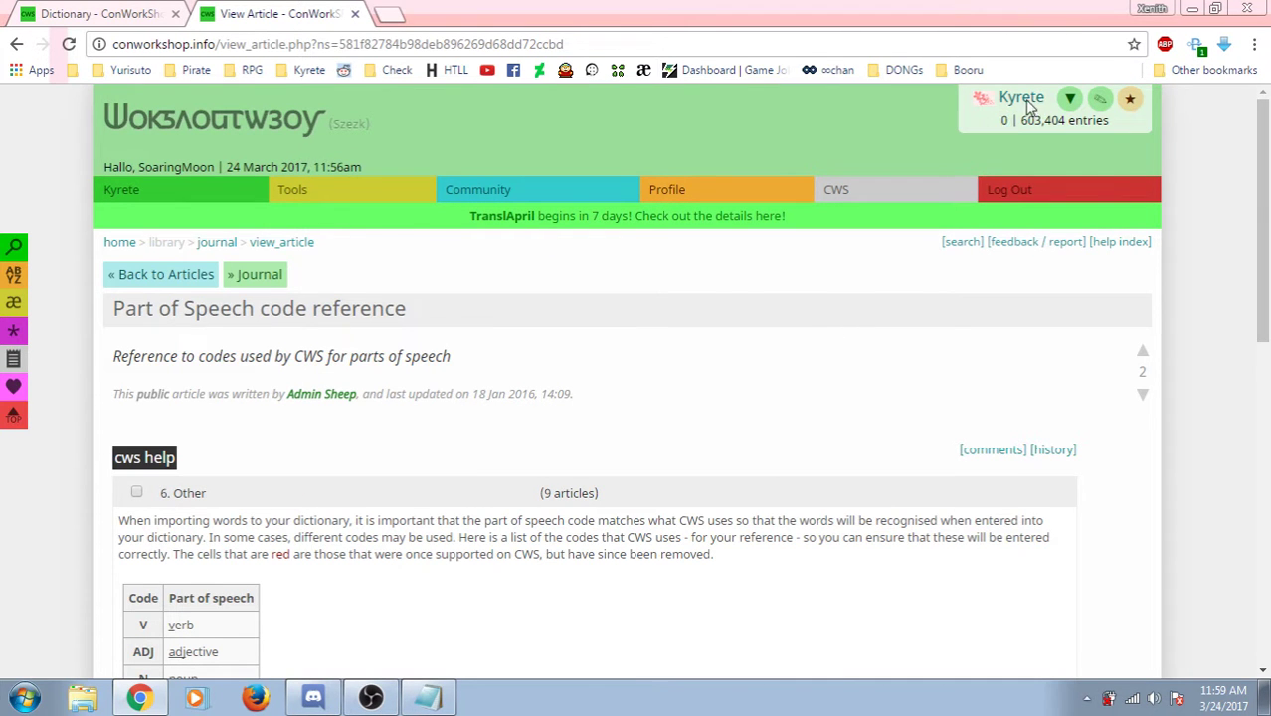
pyautogui.click(1029, 108)
pyautogui.click(287, 310)
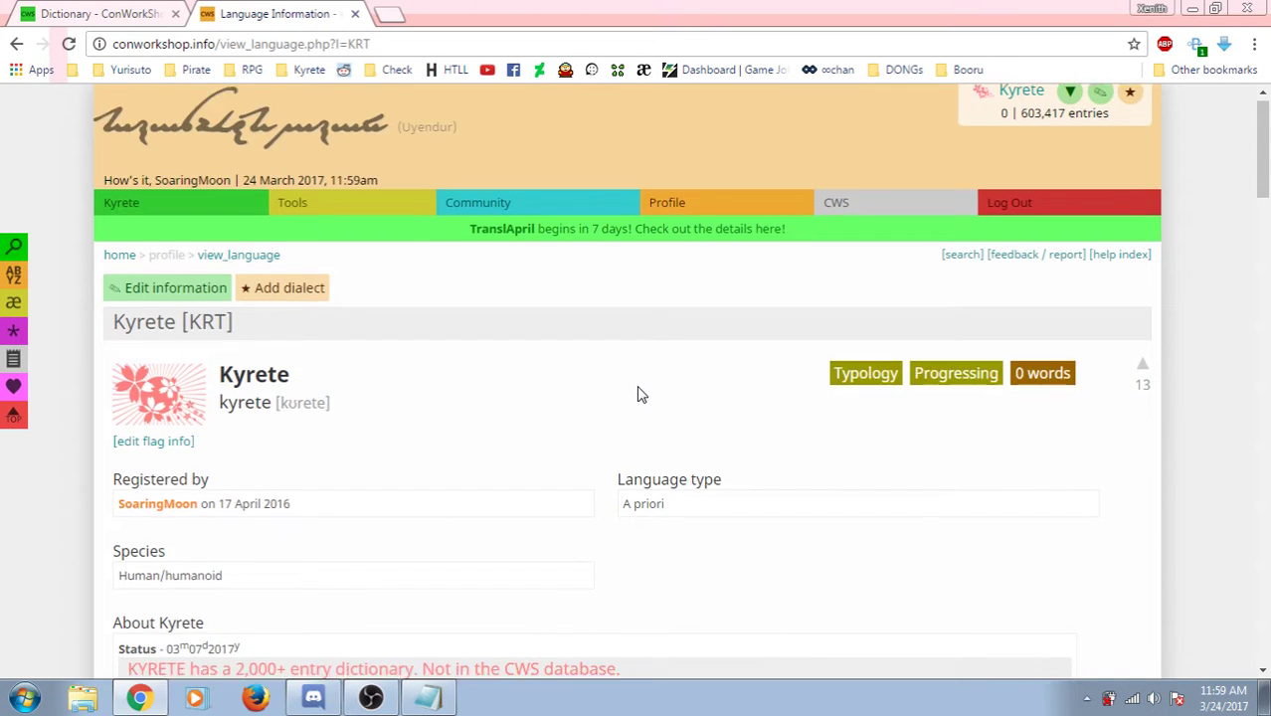
pyautogui.scroll(-2, 642, 395)
pyautogui.scroll(2, 1026, 357)
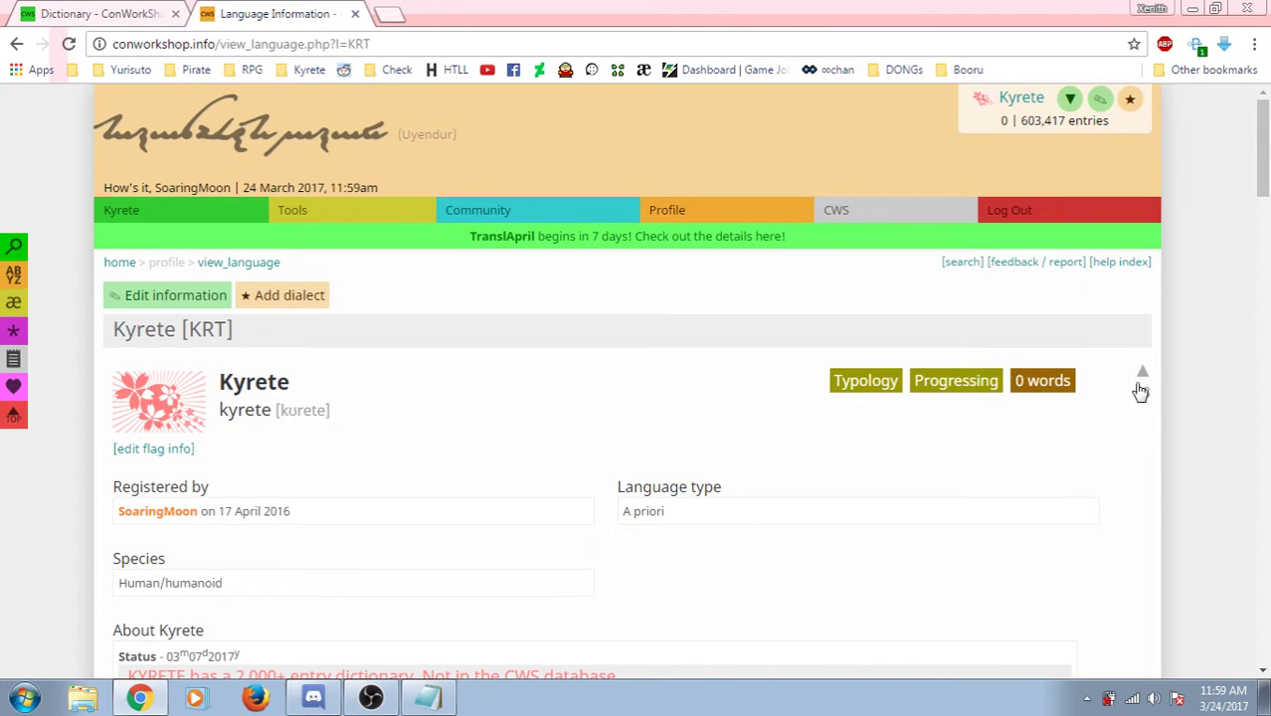
pyautogui.moveTo(180, 202)
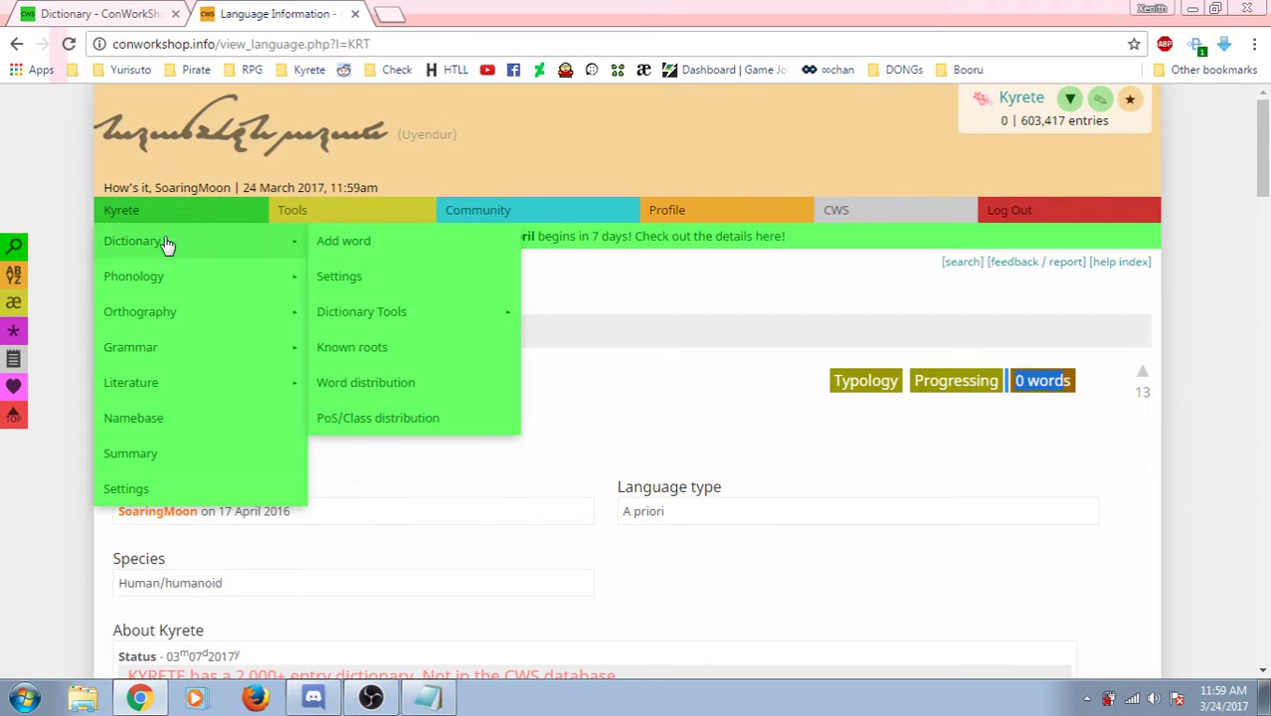
pyautogui.moveTo(361, 311)
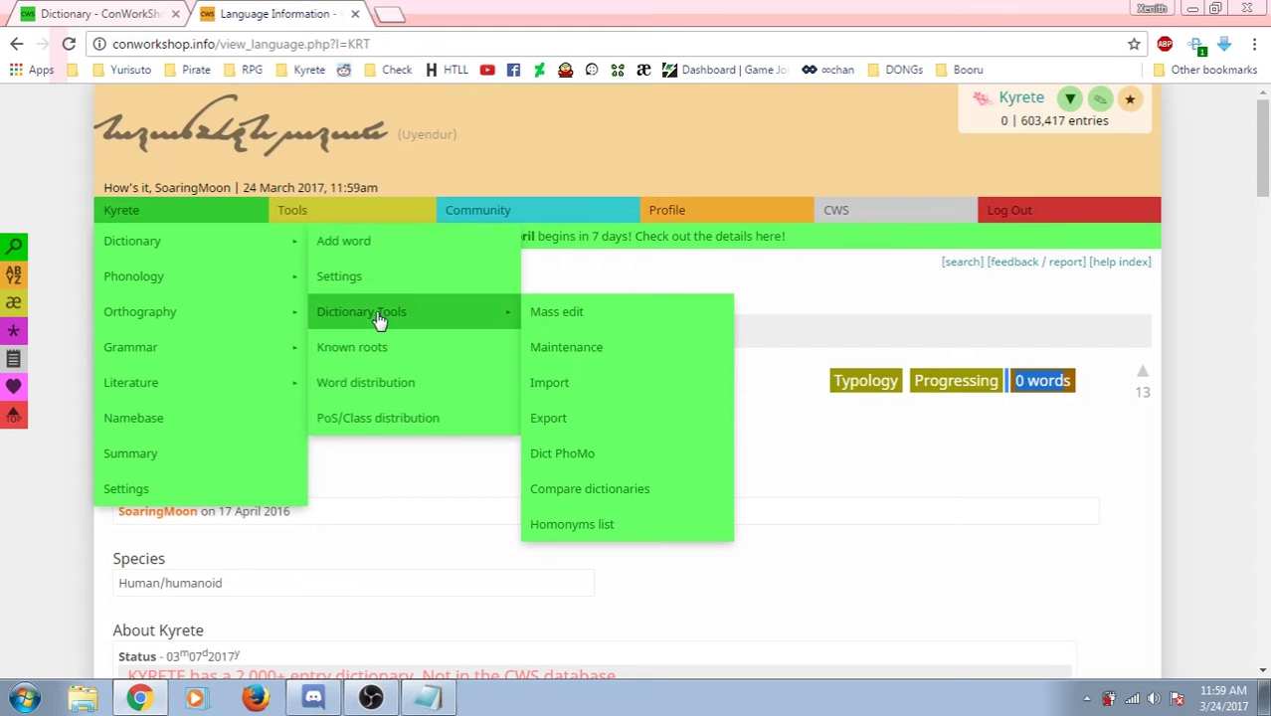
# Start a CSV dictionary import for Kyrete with lolbutts.txt as the upload file.
pyautogui.click(575, 384)
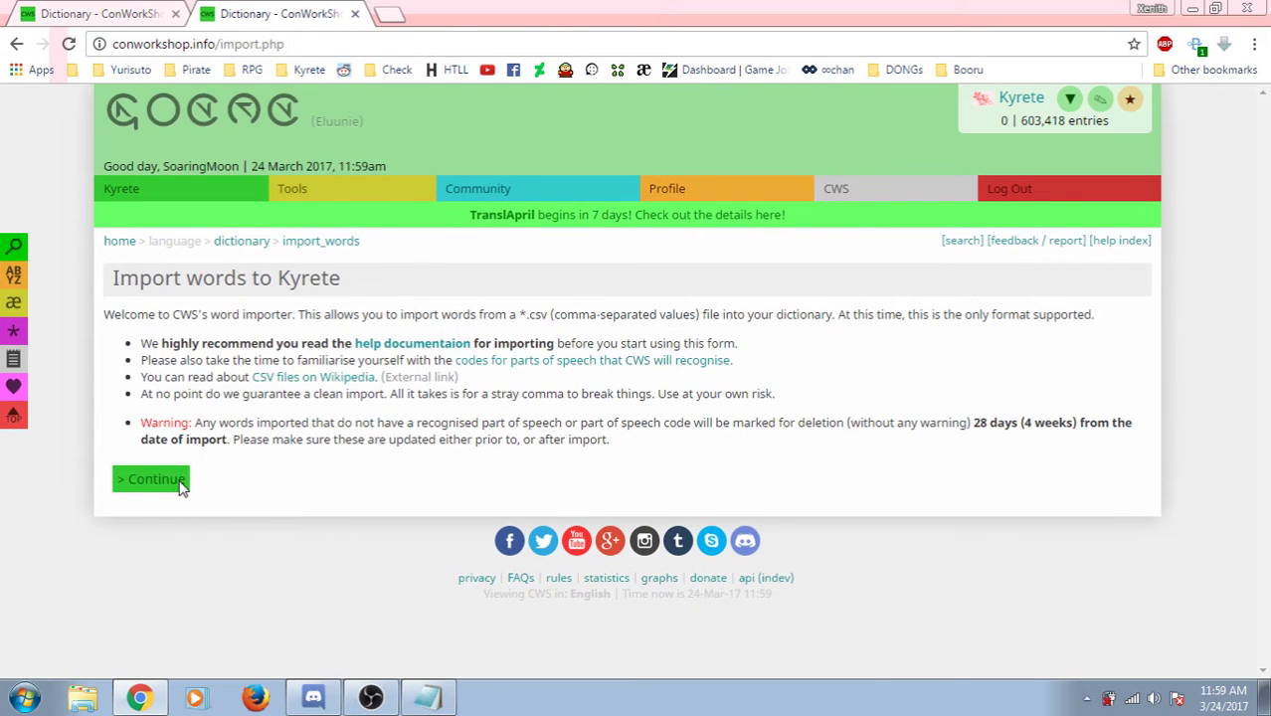
pyautogui.click(180, 484)
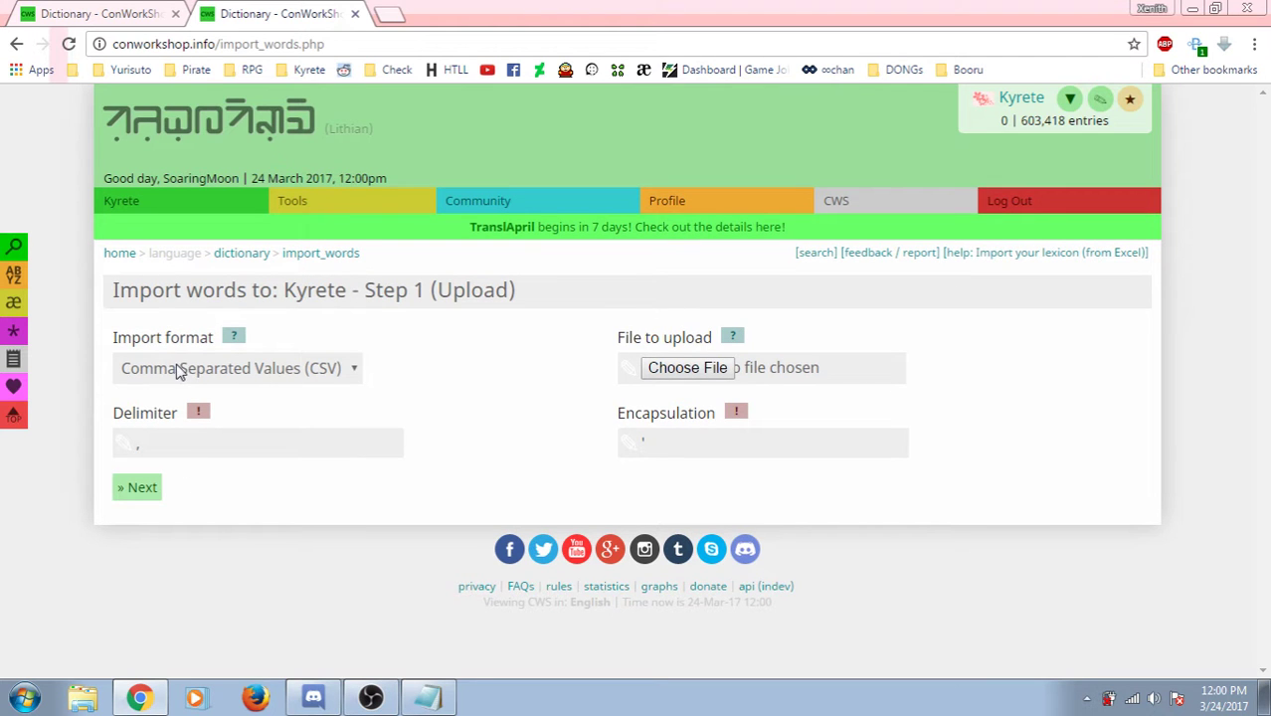
pyautogui.click(349, 376)
pyautogui.click(414, 381)
pyautogui.moveTo(233, 336)
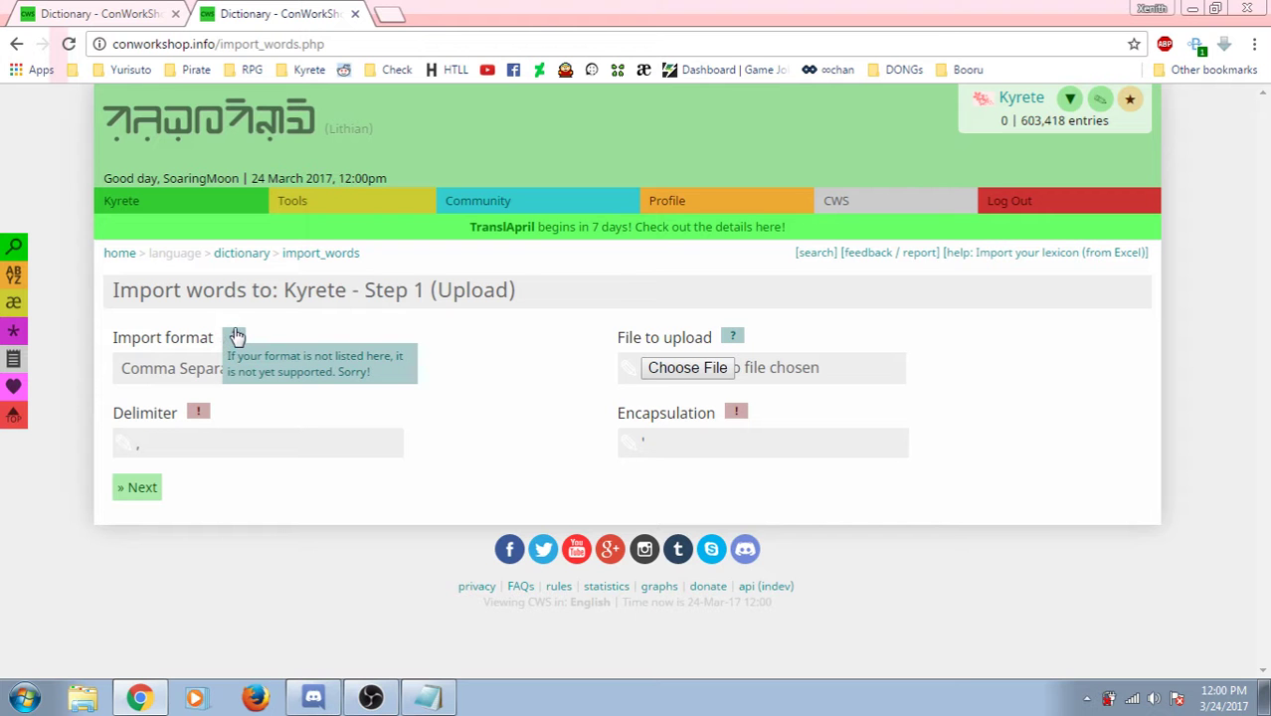
pyautogui.click(731, 373)
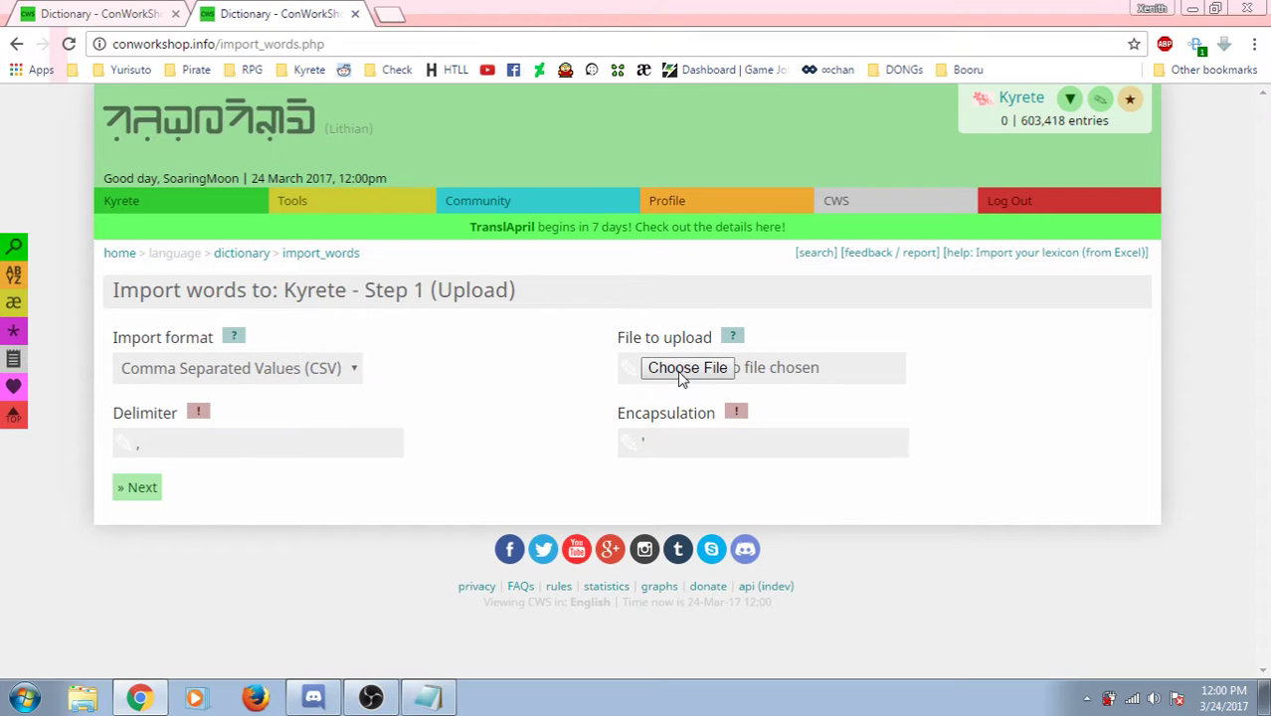
pyautogui.moveTo(617, 119)
pyautogui.mouseDown()
pyautogui.moveTo(605, 304)
pyautogui.moveTo(605, 290)
pyautogui.mouseUp()
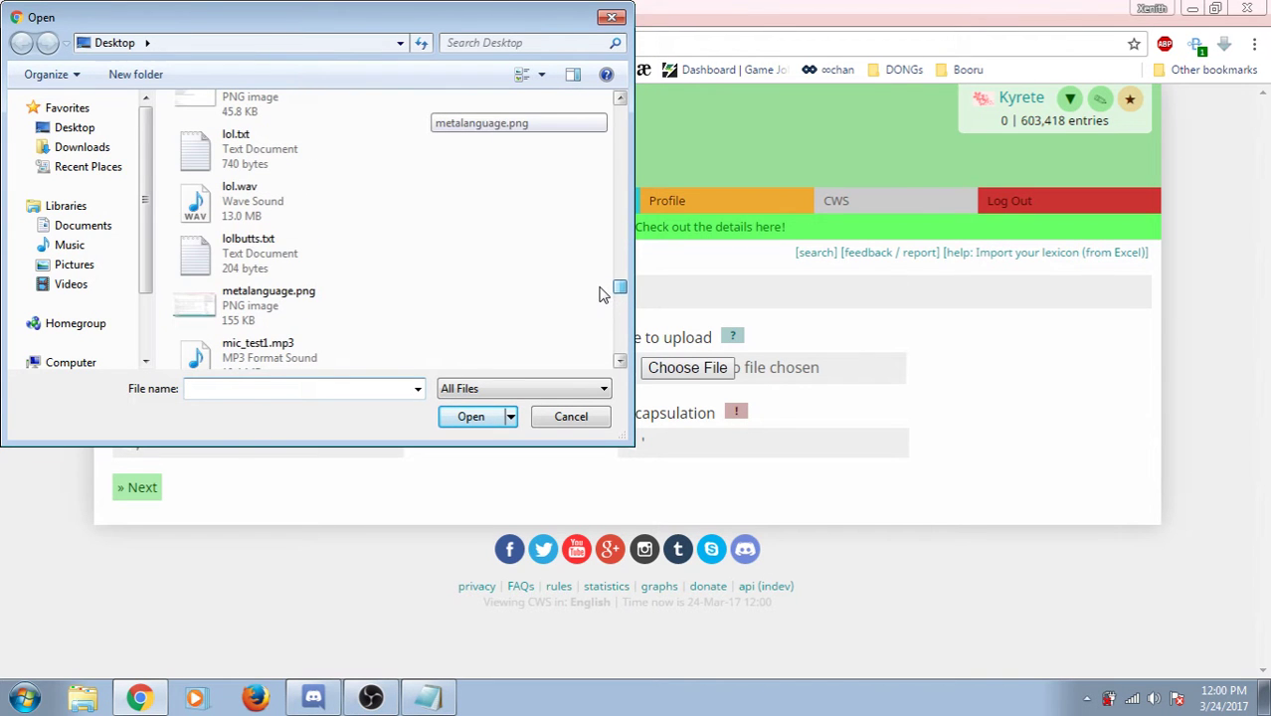
pyautogui.click(239, 243)
pyautogui.click(476, 418)
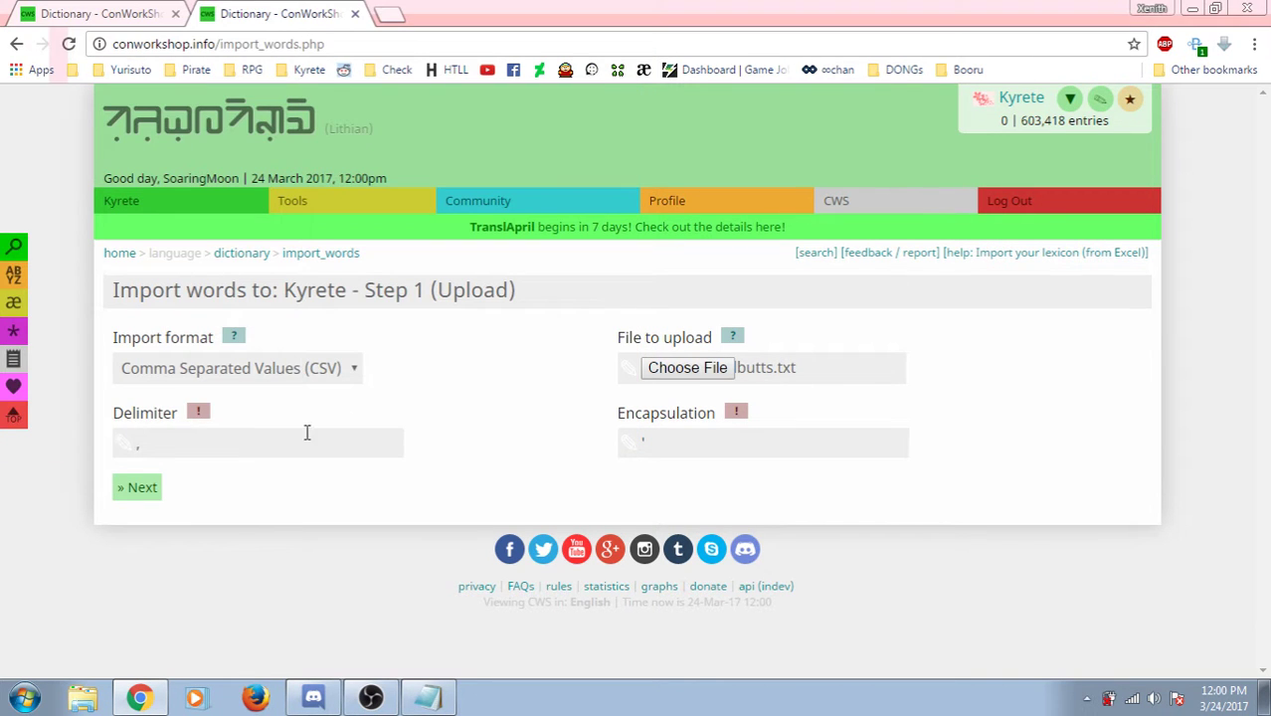
# Set the import delimiter to ',' and paste an apostrophe in as the encapsulation character.
pyautogui.click(240, 448)
pyautogui.doubleClick(179, 446)
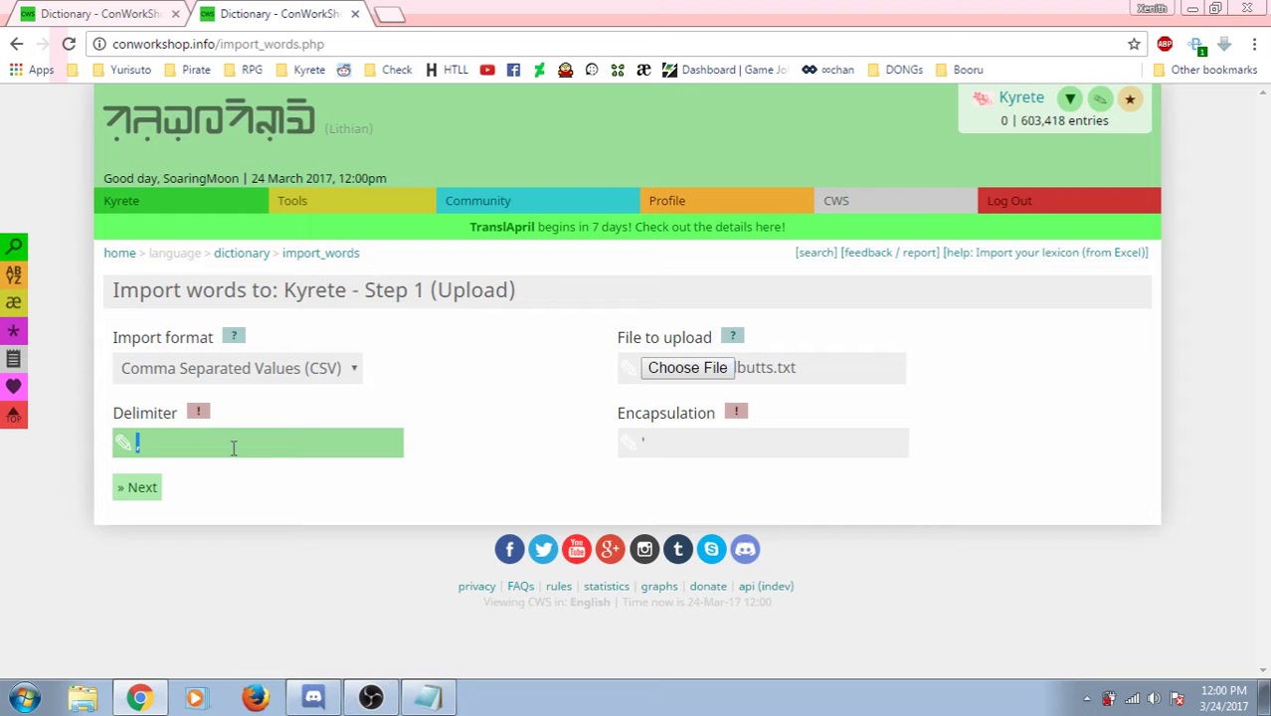
pyautogui.click(427, 698)
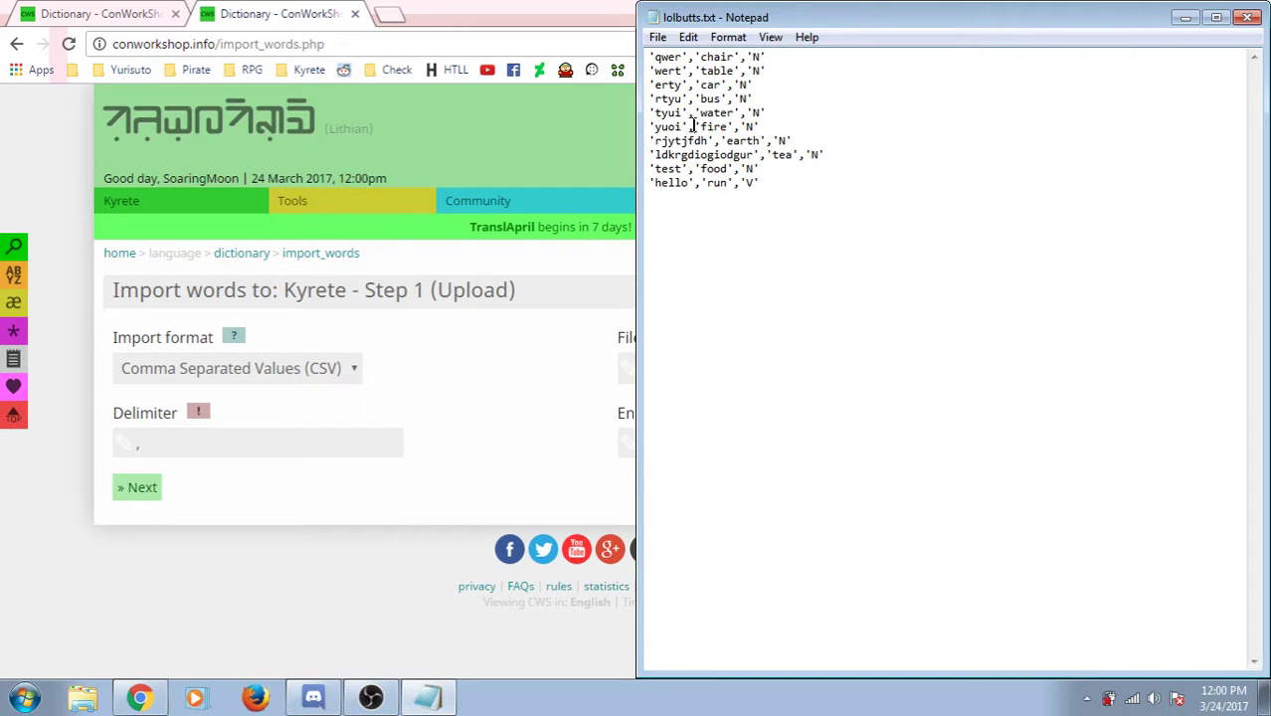
pyautogui.moveTo(687, 128); pyautogui.dragTo(694, 127)
pyautogui.hotkey('ctrl', 'c')
pyautogui.click(597, 454)
pyautogui.click(642, 442)
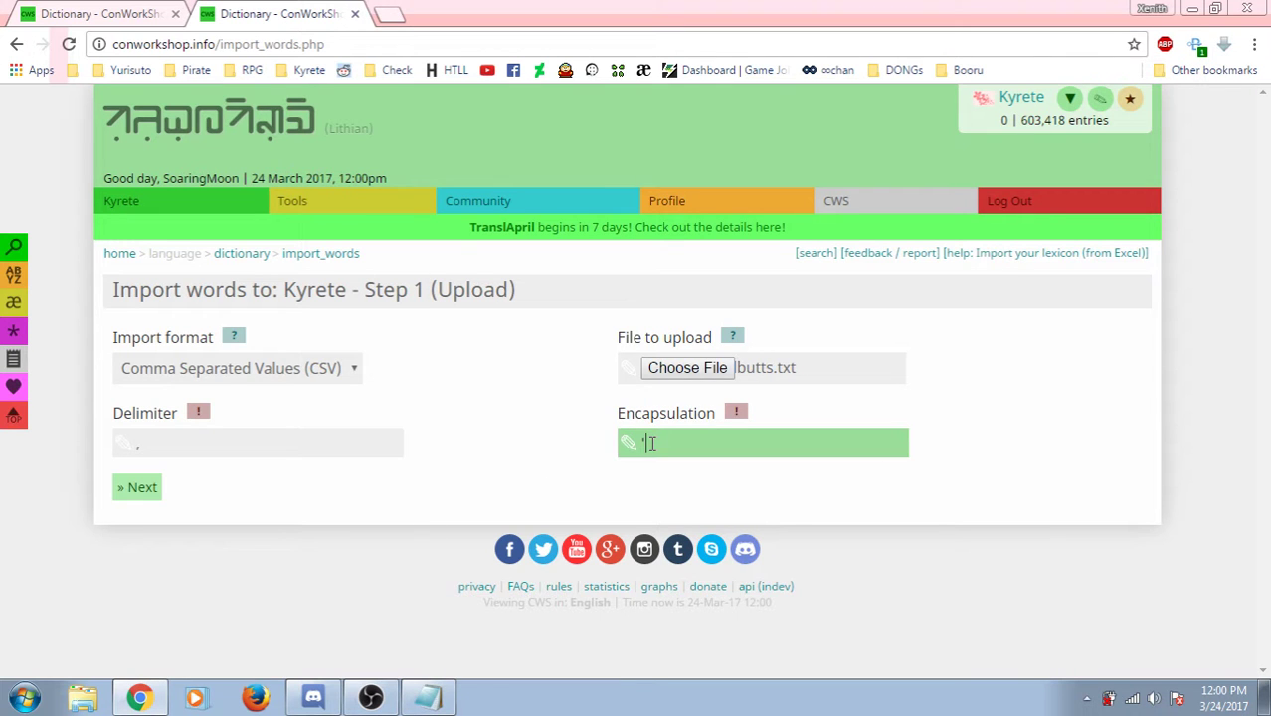
pyautogui.hotkey('ctrl', 'v')
pyautogui.click(453, 497)
# Change the test line's meaning from food to wind in the Notepad word list.
pyautogui.click(428, 697)
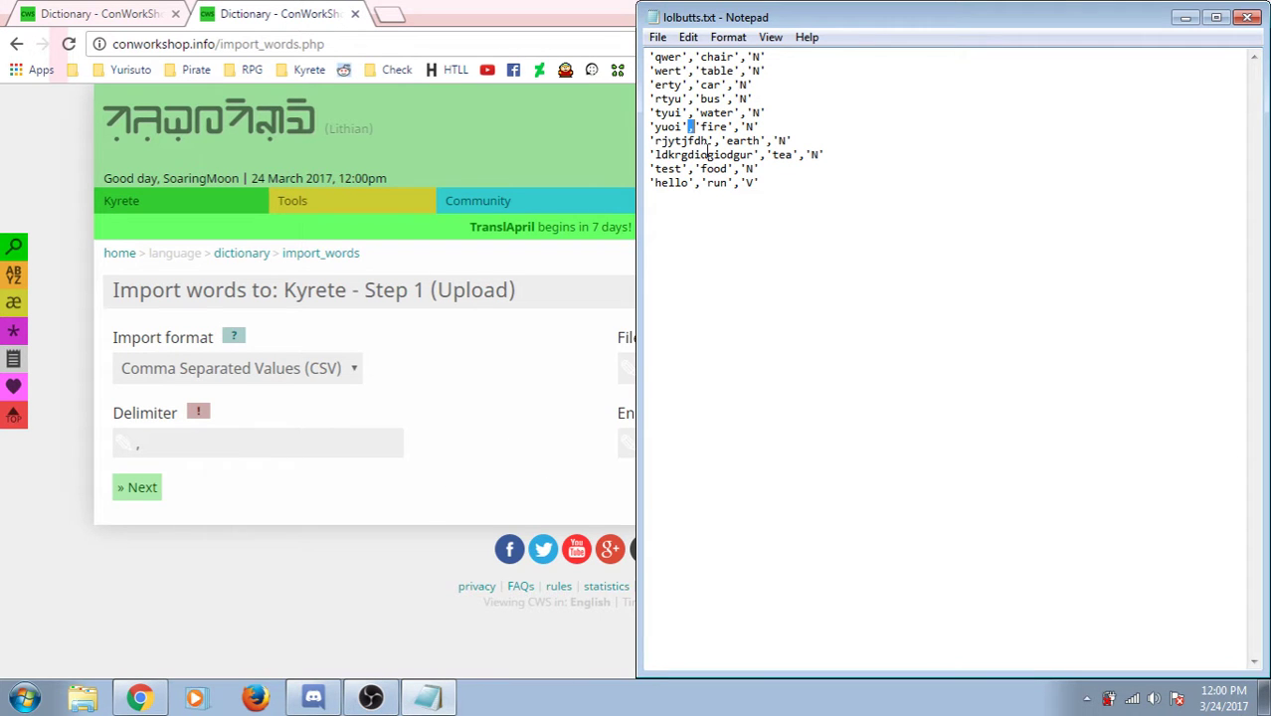
pyautogui.moveTo(701, 169); pyautogui.dragTo(694, 169)
pyautogui.click(737, 169)
pyautogui.moveTo(708, 169); pyautogui.dragTo(694, 169)
pyautogui.click(701, 169)
pyautogui.write('"')
pyautogui.click(720, 171)
pyautogui.moveTo(730, 169); pyautogui.dragTo(700, 169)
pyautogui.press('BackSpace')
pyautogui.write("'t")
pyautogui.press('BackSpace')
# Fix the apostrophe in don't on the hello line of the word list.
pyautogui.press('BackSpace')
pyautogui.press('BackSpace')
pyautogui.press('BackSpace')
pyautogui.press('BackSpace')
pyautogui.press('BackSpace')
pyautogui.press('BackSpace')
pyautogui.write('wind')
pyautogui.write("'")
pyautogui.click(763, 185)
pyautogui.moveTo(732, 169); pyautogui.dragTo(731, 155)
pyautogui.click(733, 169)
pyautogui.press('BackSpace')
pyautogui.write("d'")
pyautogui.click(830, 152)
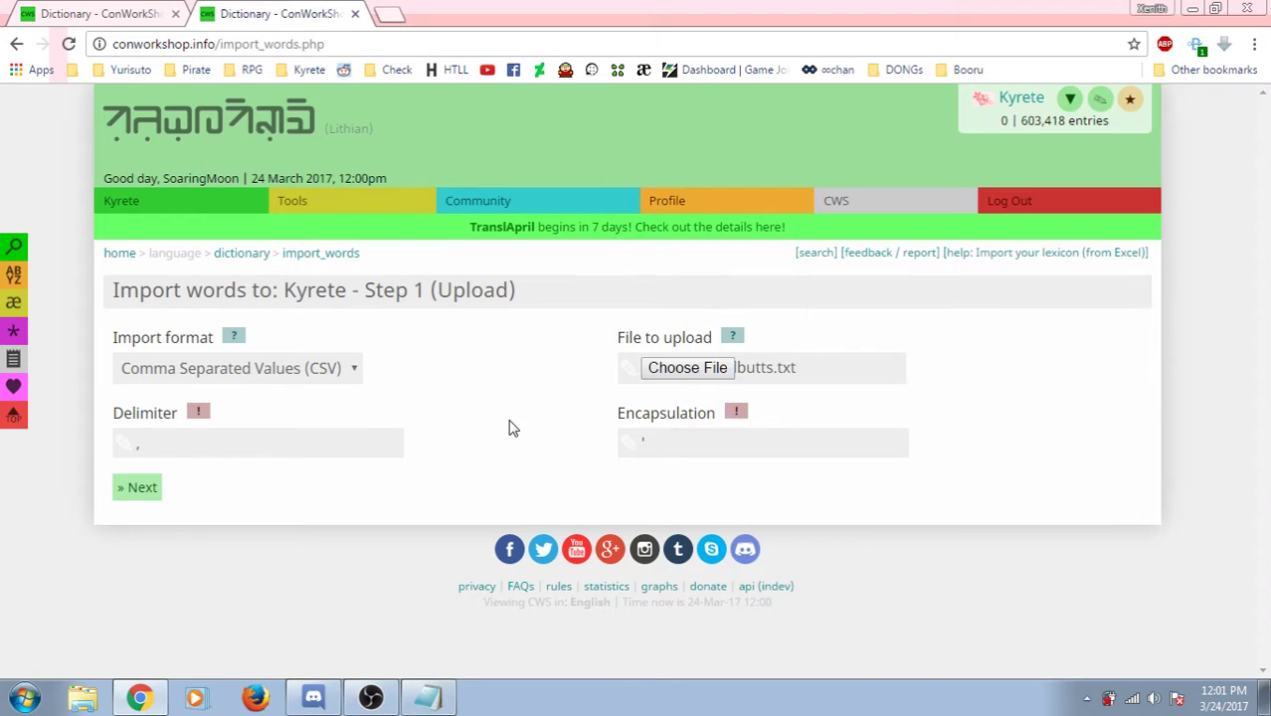
# Advance to the column mapping step and inspect the raw data lines.
pyautogui.click(534, 420)
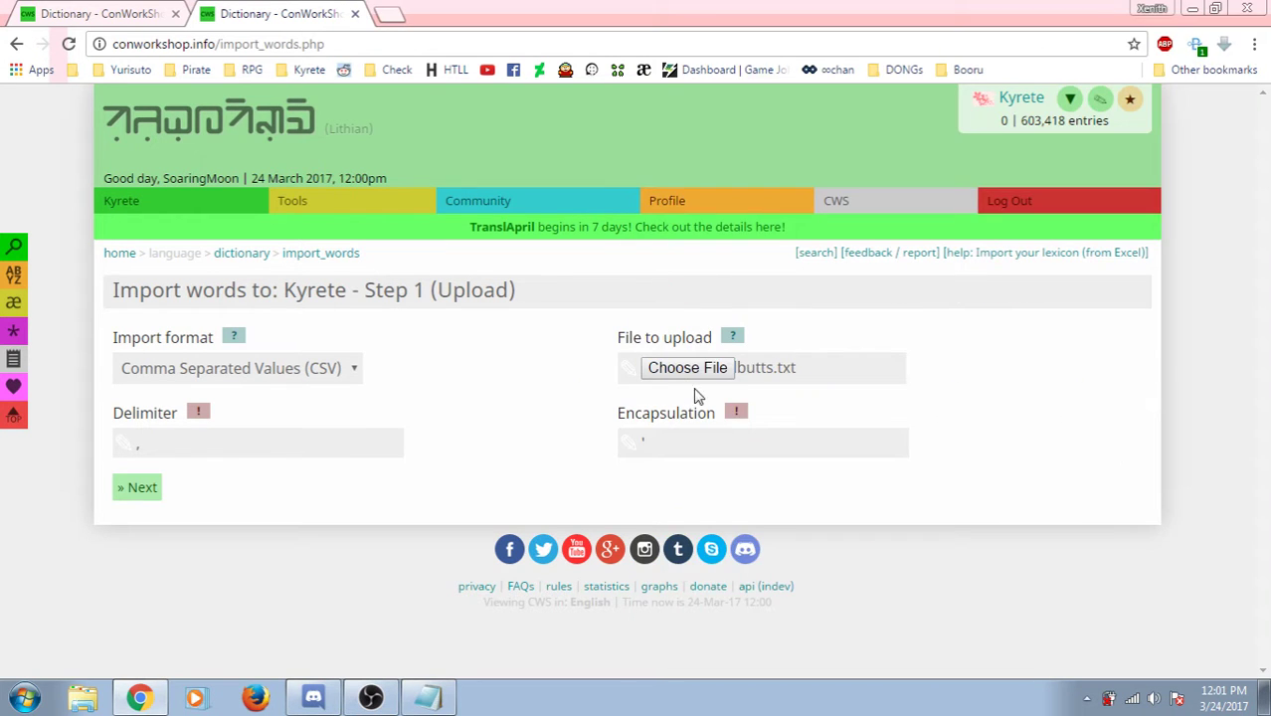
pyautogui.click(139, 497)
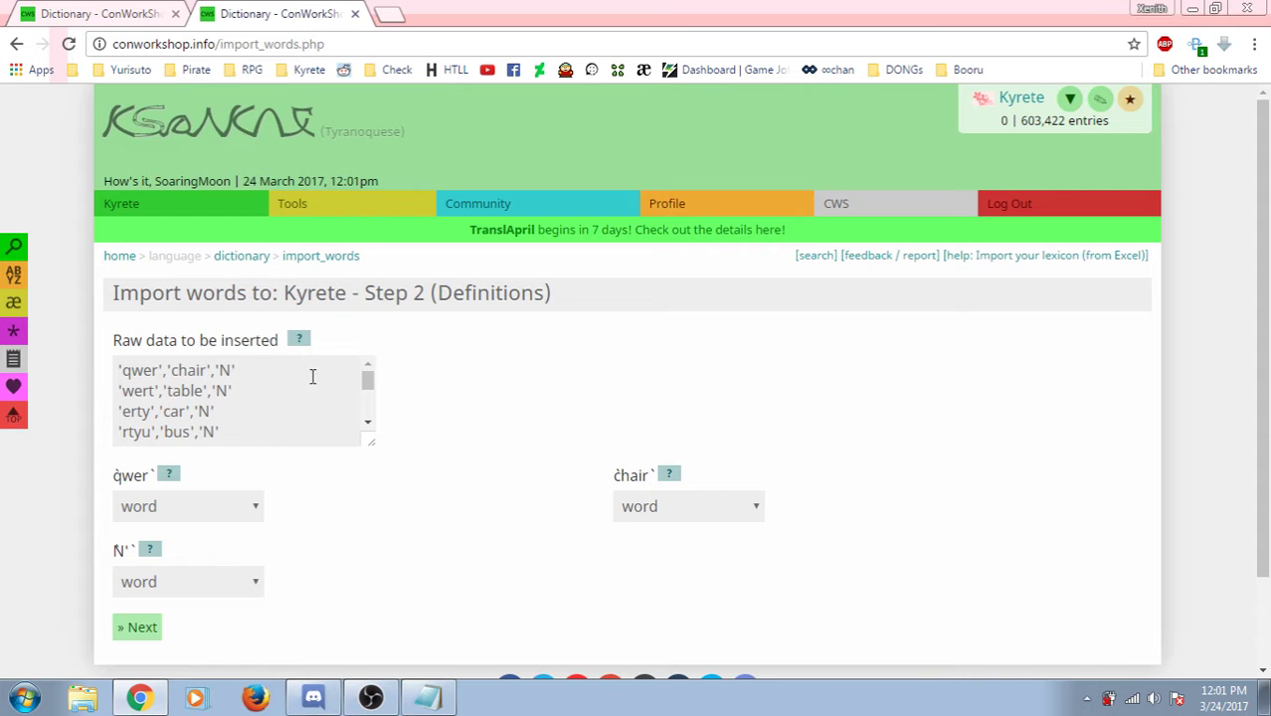
pyautogui.moveTo(368, 381)
pyautogui.mouseDown()
pyautogui.moveTo(368, 418)
pyautogui.moveTo(305, 365)
pyautogui.mouseUp()
pyautogui.scroll(-5, 363, 416)
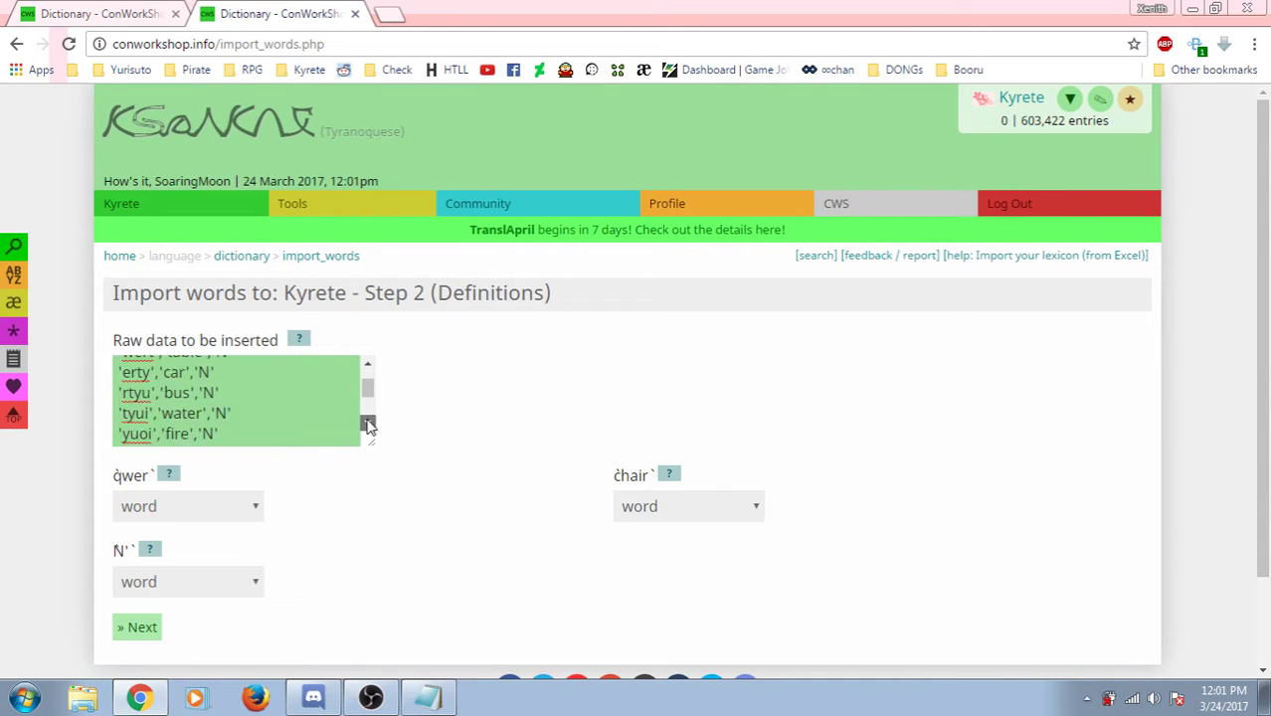
pyautogui.click(300, 391)
pyautogui.scroll(-2, 298, 426)
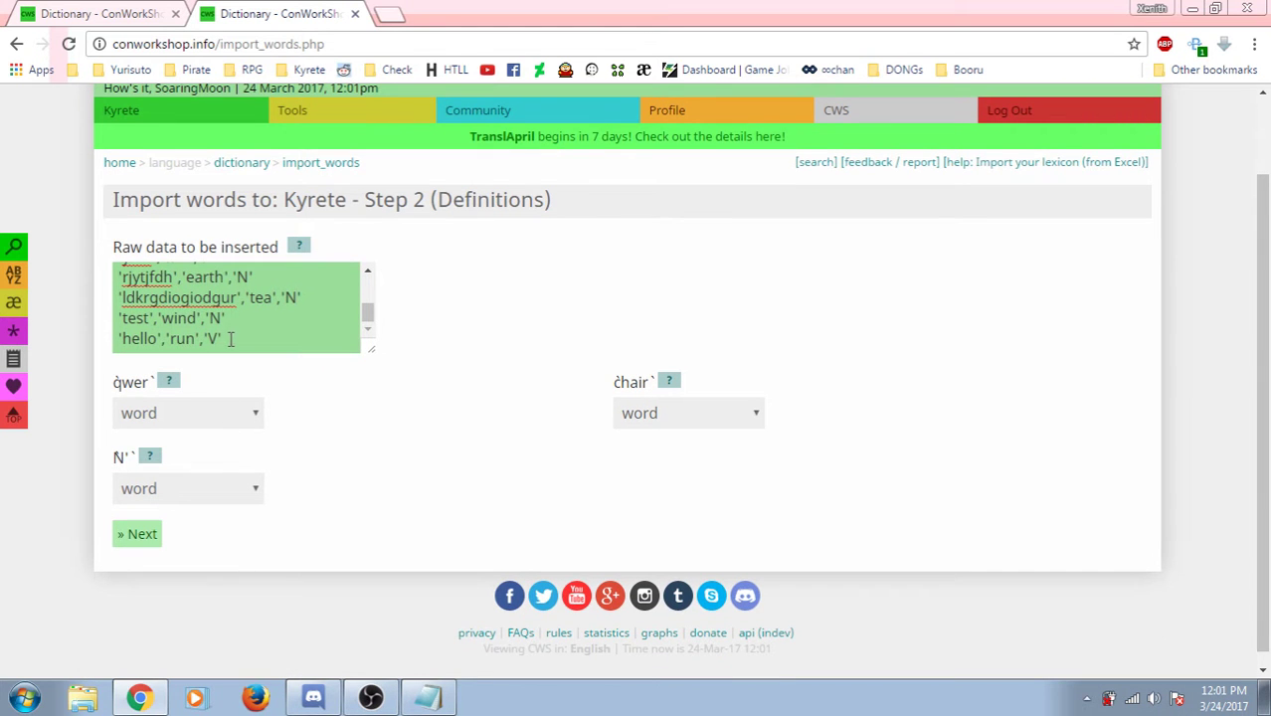
pyautogui.scroll(5, 132, 284)
pyautogui.moveTo(119, 278); pyautogui.dragTo(263, 285)
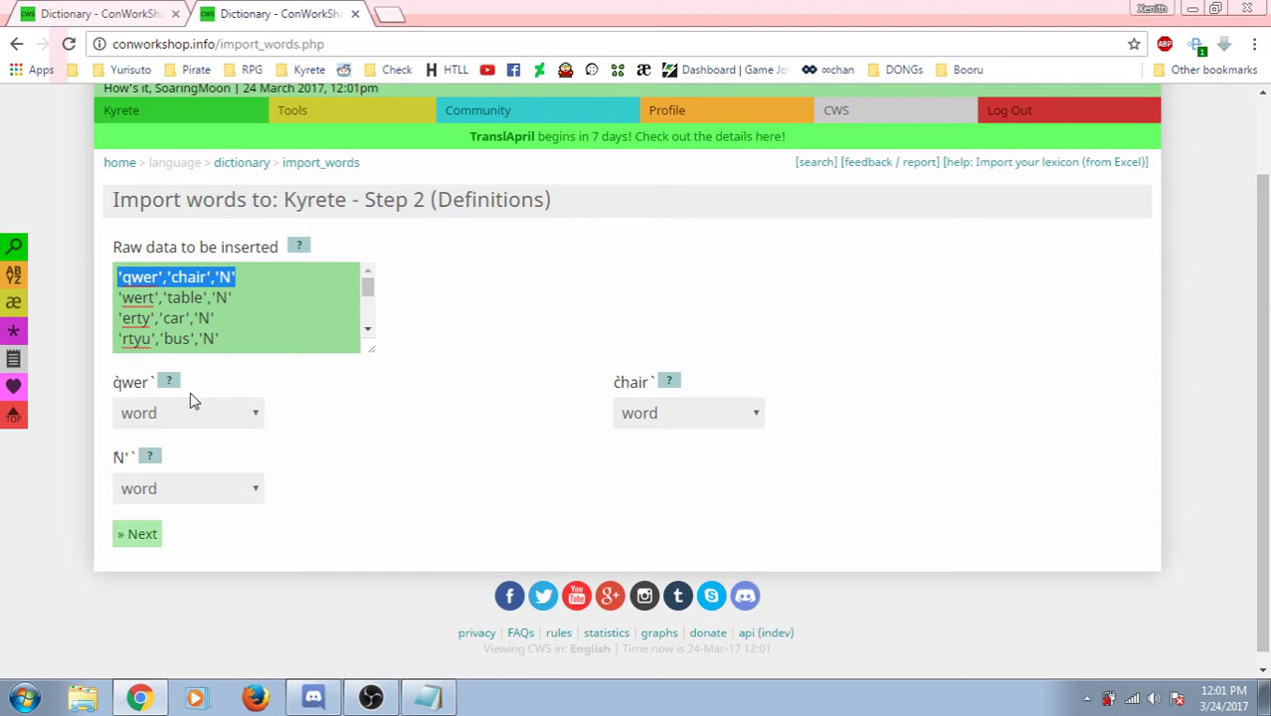
# Map columns: qwer as word, chair as English definition, N as part of speech.
pyautogui.click(254, 416)
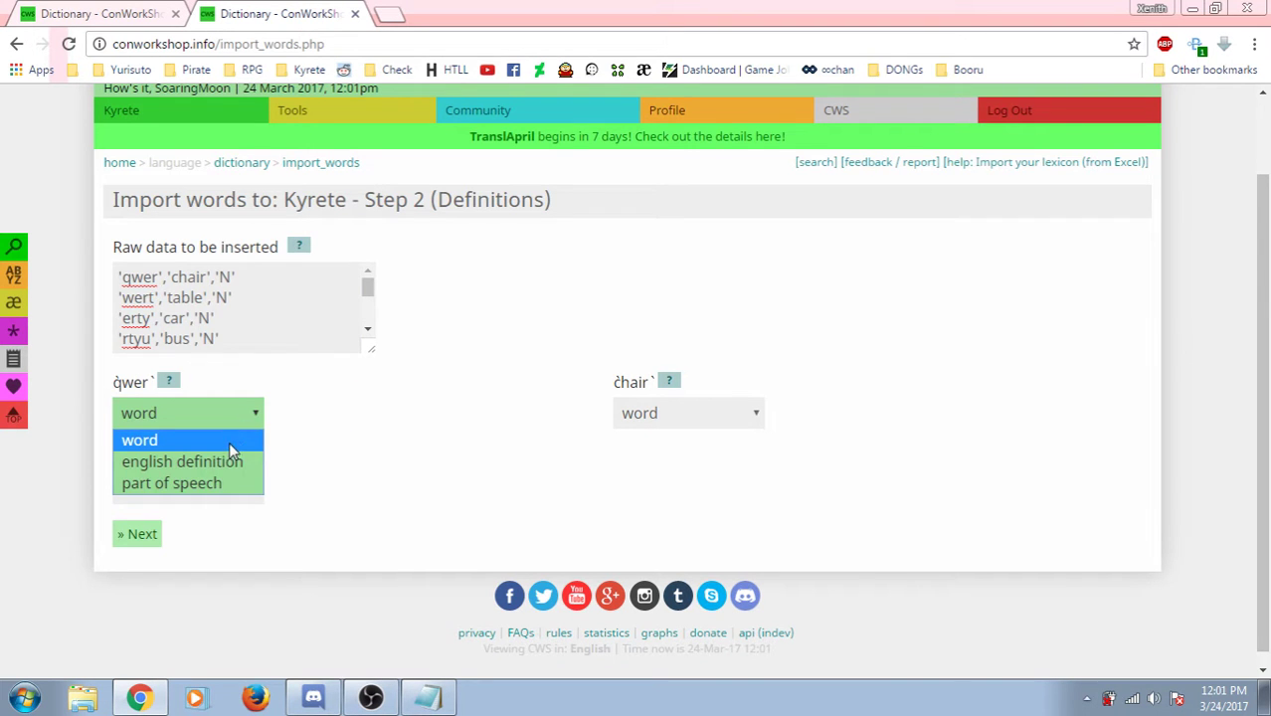
pyautogui.click(233, 439)
pyautogui.click(165, 277)
pyautogui.moveTo(165, 278); pyautogui.dragTo(69, 278)
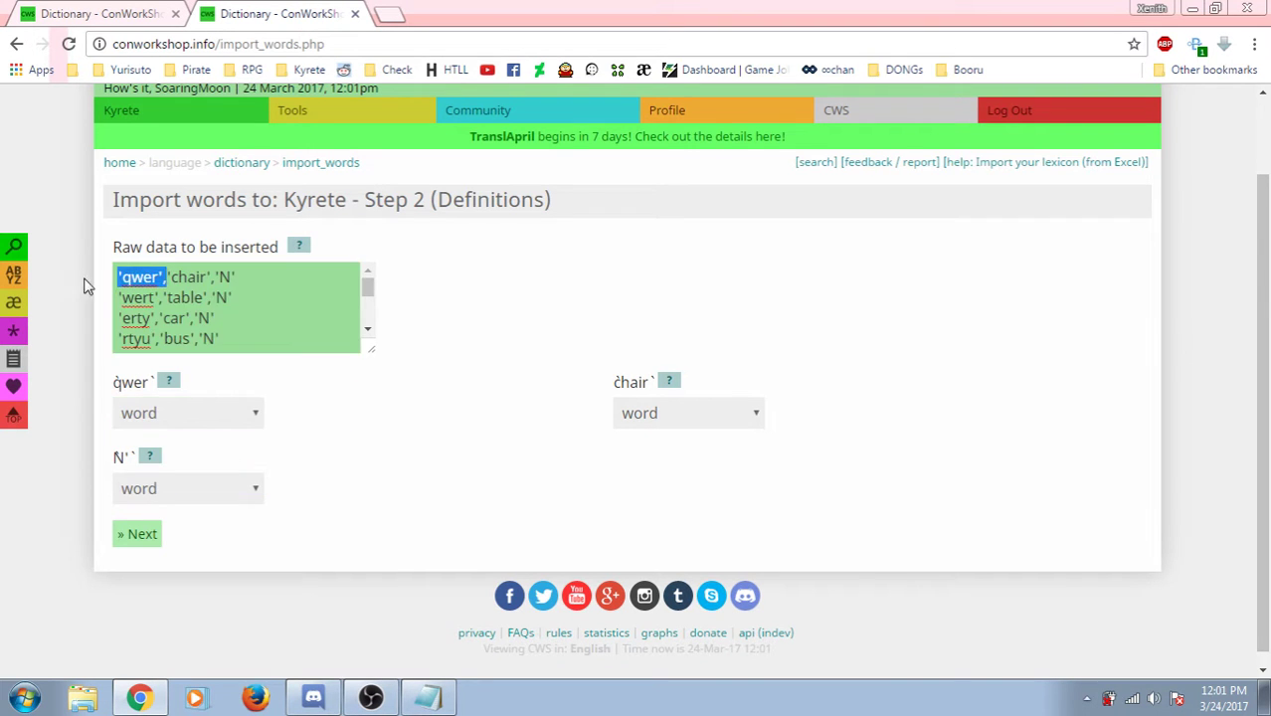
pyautogui.click(731, 423)
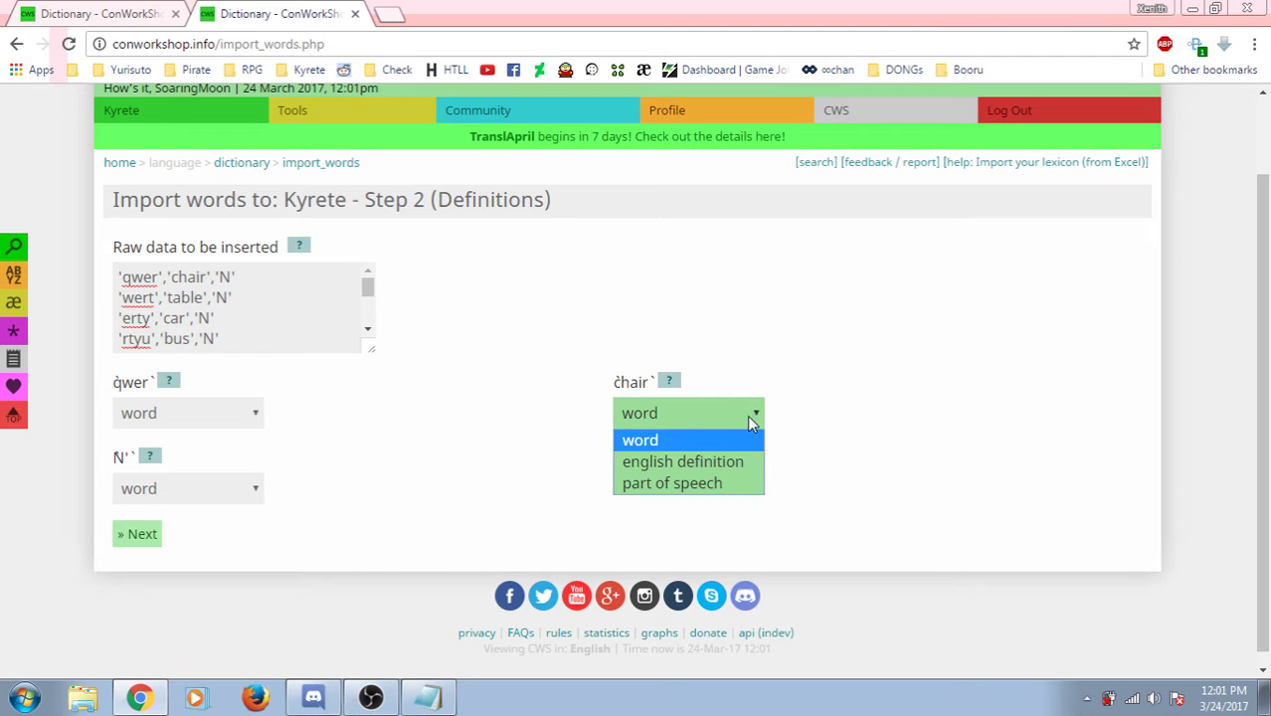
pyautogui.click(754, 463)
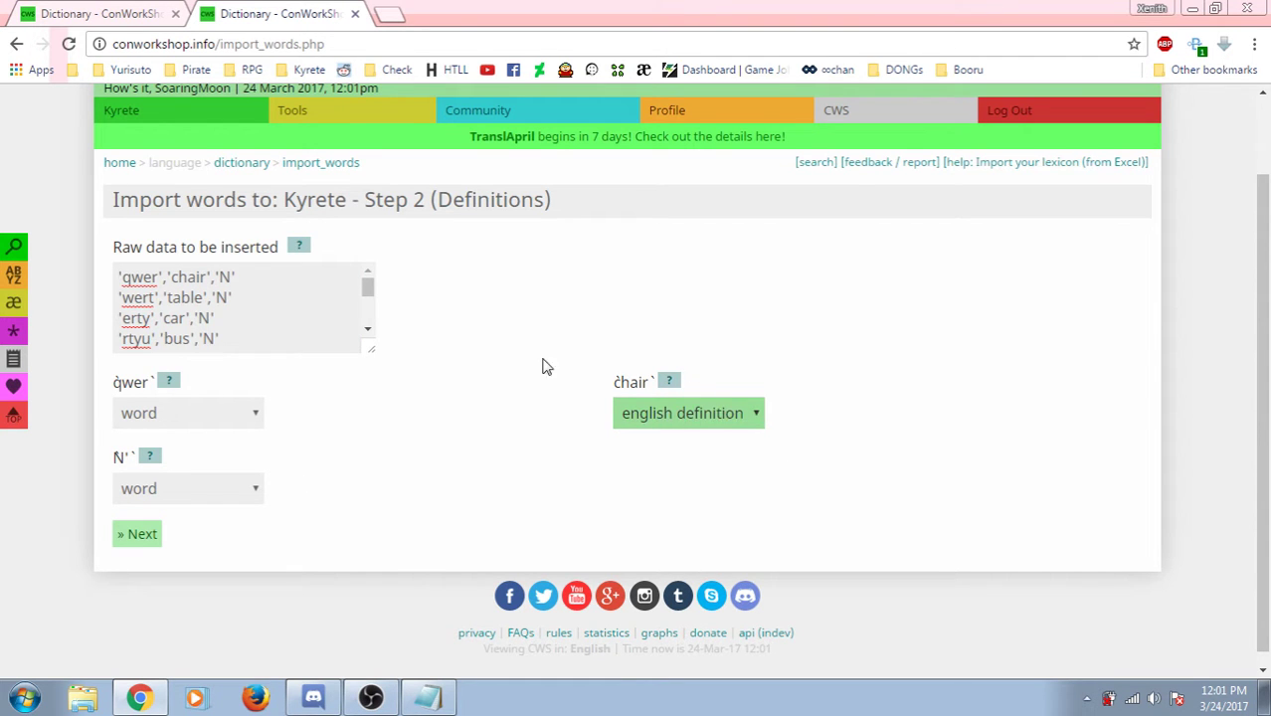
pyautogui.doubleClick(139, 278)
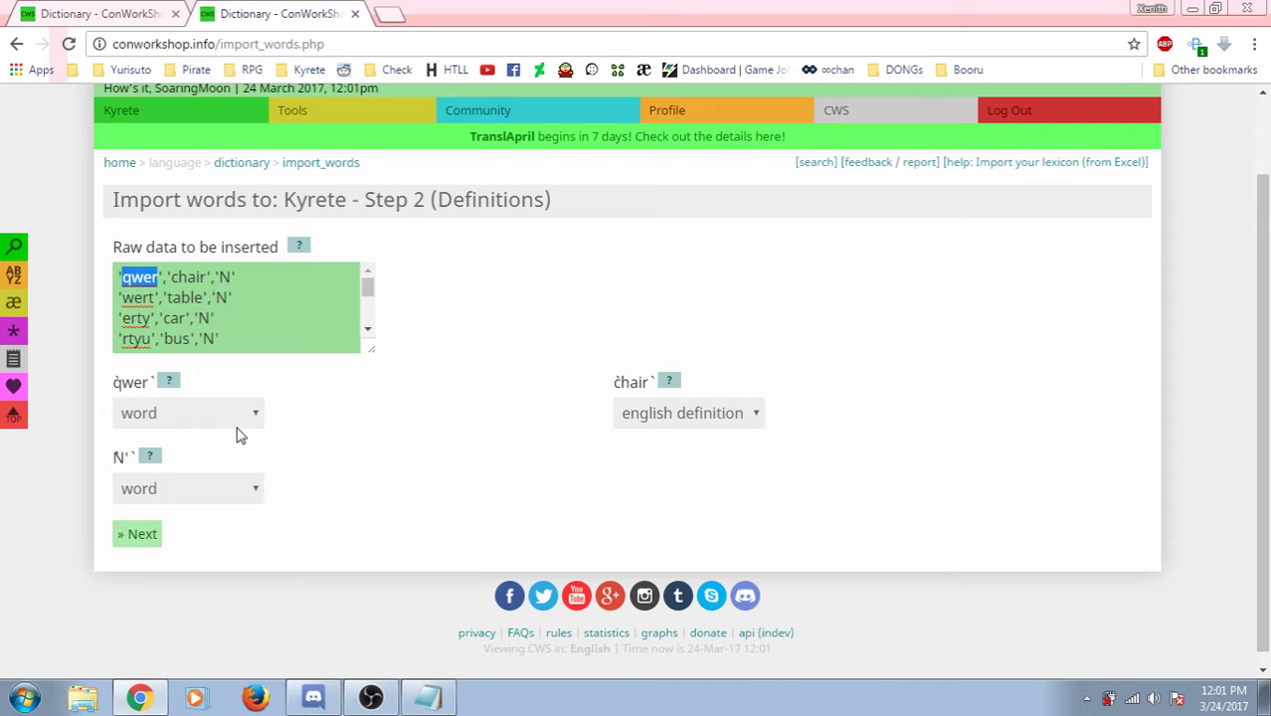
pyautogui.click(301, 489)
pyautogui.click(237, 495)
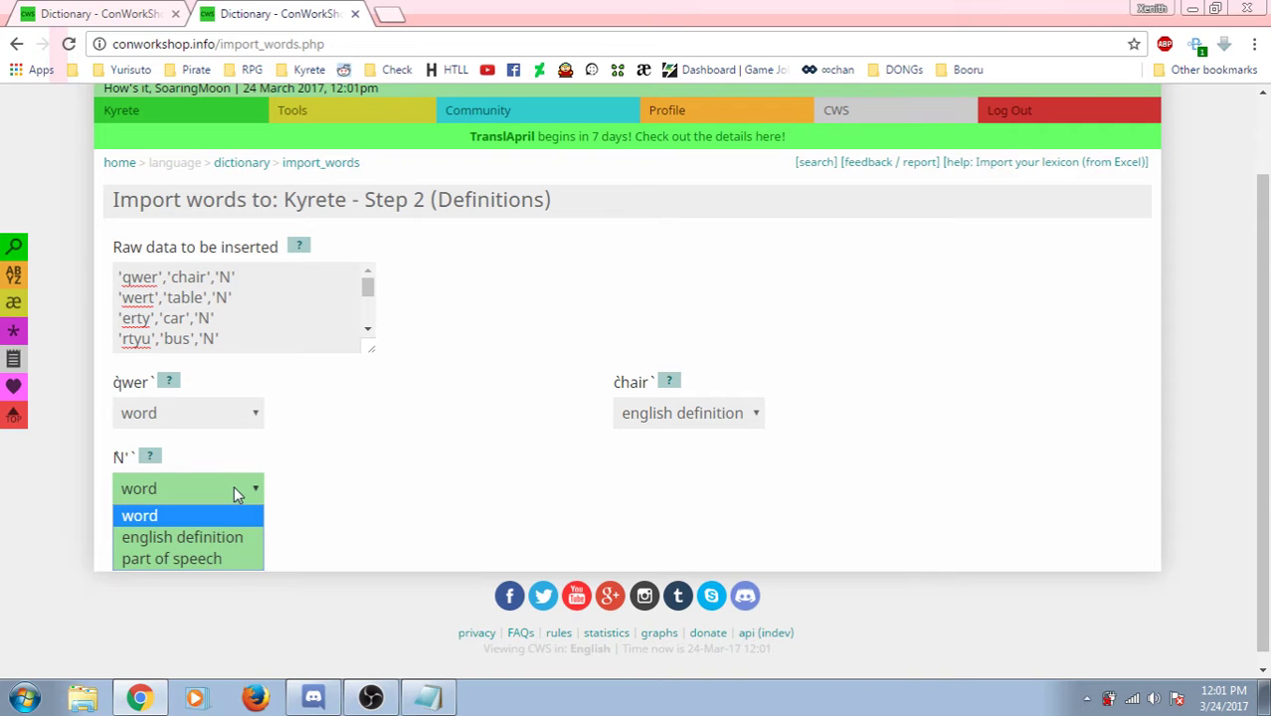
pyautogui.click(227, 558)
pyautogui.doubleClick(229, 277)
pyautogui.click(256, 277)
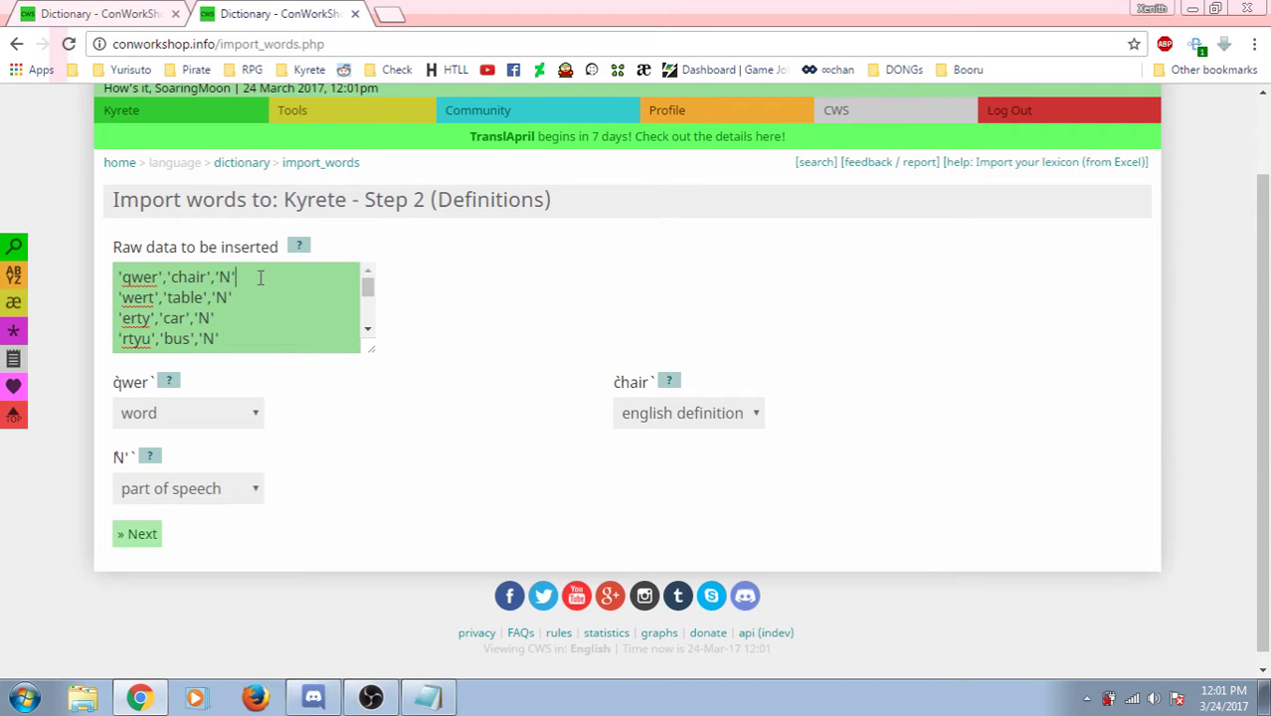
pyautogui.click(454, 463)
# Run the import and review the results: 10 imported, 0 failed.
pyautogui.click(144, 544)
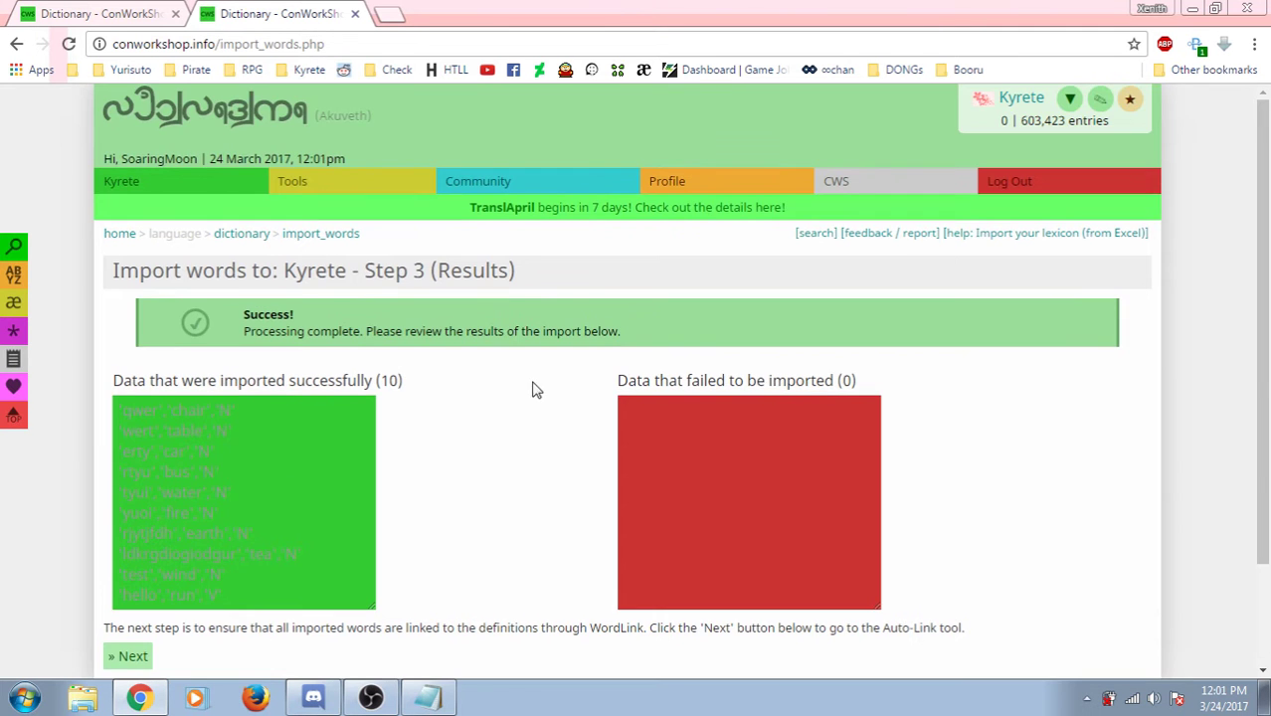
pyautogui.scroll(-1, 545, 401)
pyautogui.scroll(-1, 546, 401)
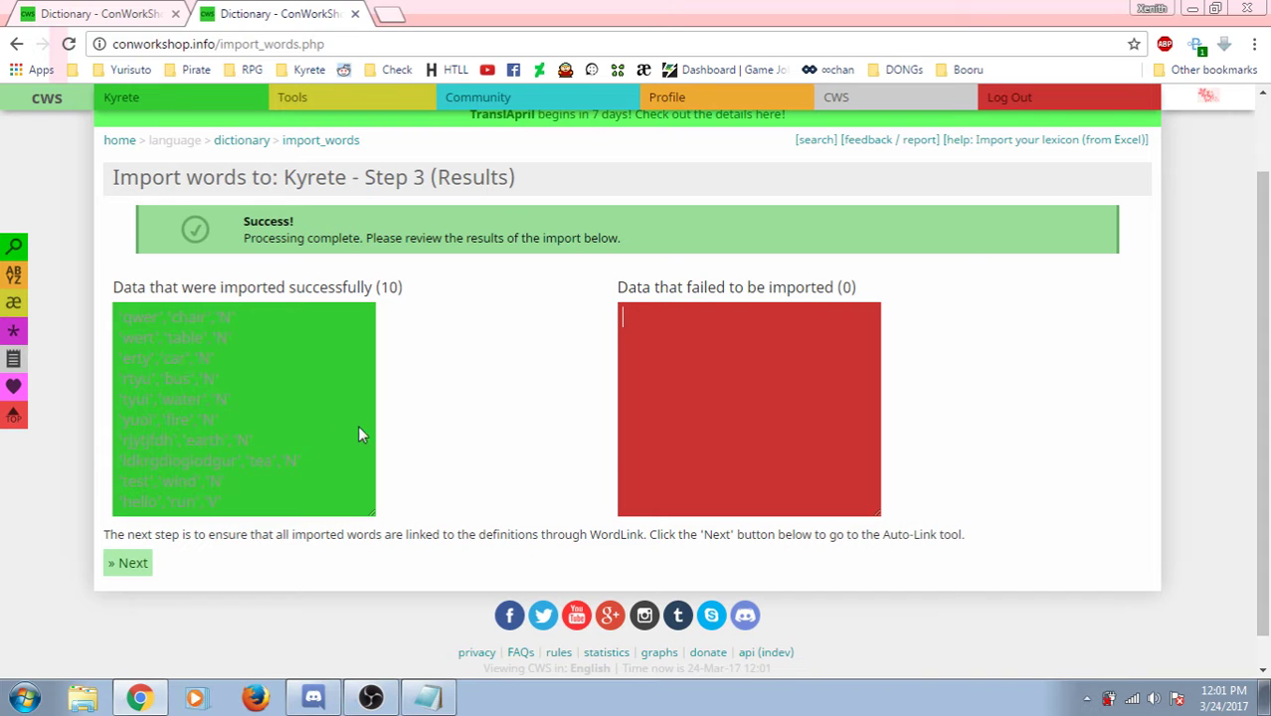
pyautogui.tripleClick(110, 323)
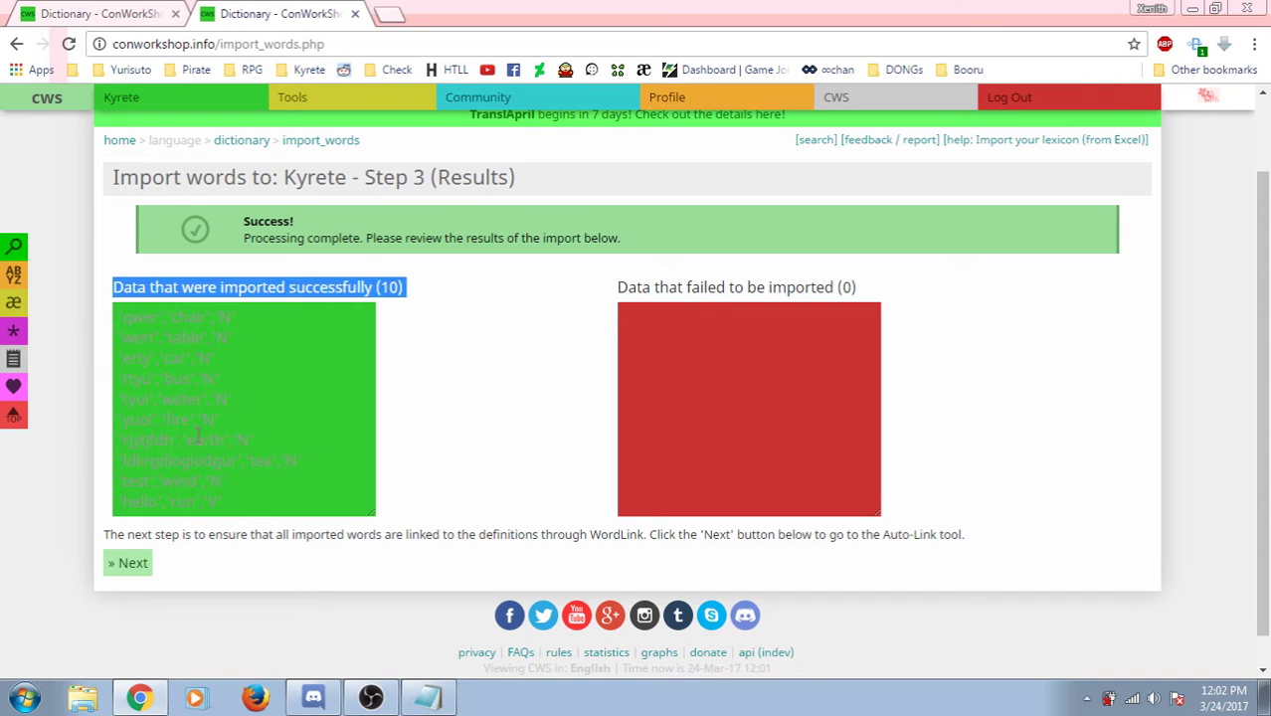
# Move on to linking and run the Auto-link script on the imported words.
pyautogui.click(149, 562)
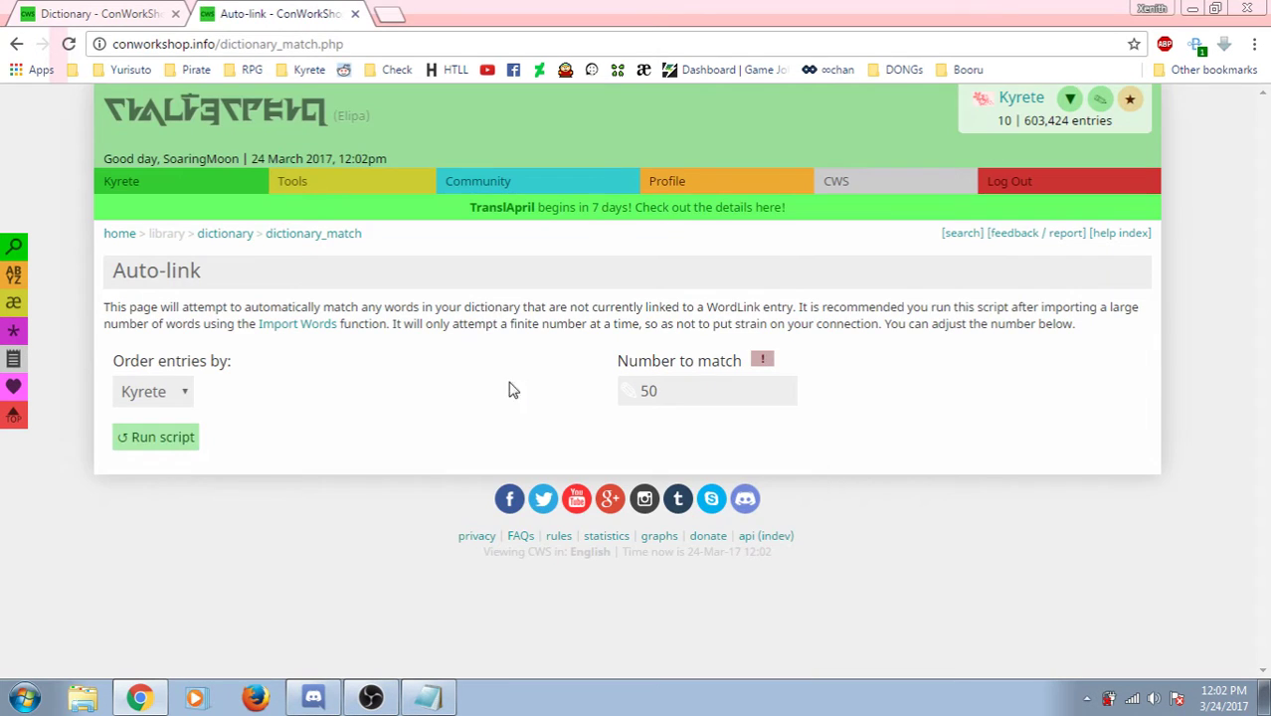
pyautogui.moveTo(666, 392); pyautogui.dragTo(547, 386)
pyautogui.click(170, 485)
pyautogui.click(154, 441)
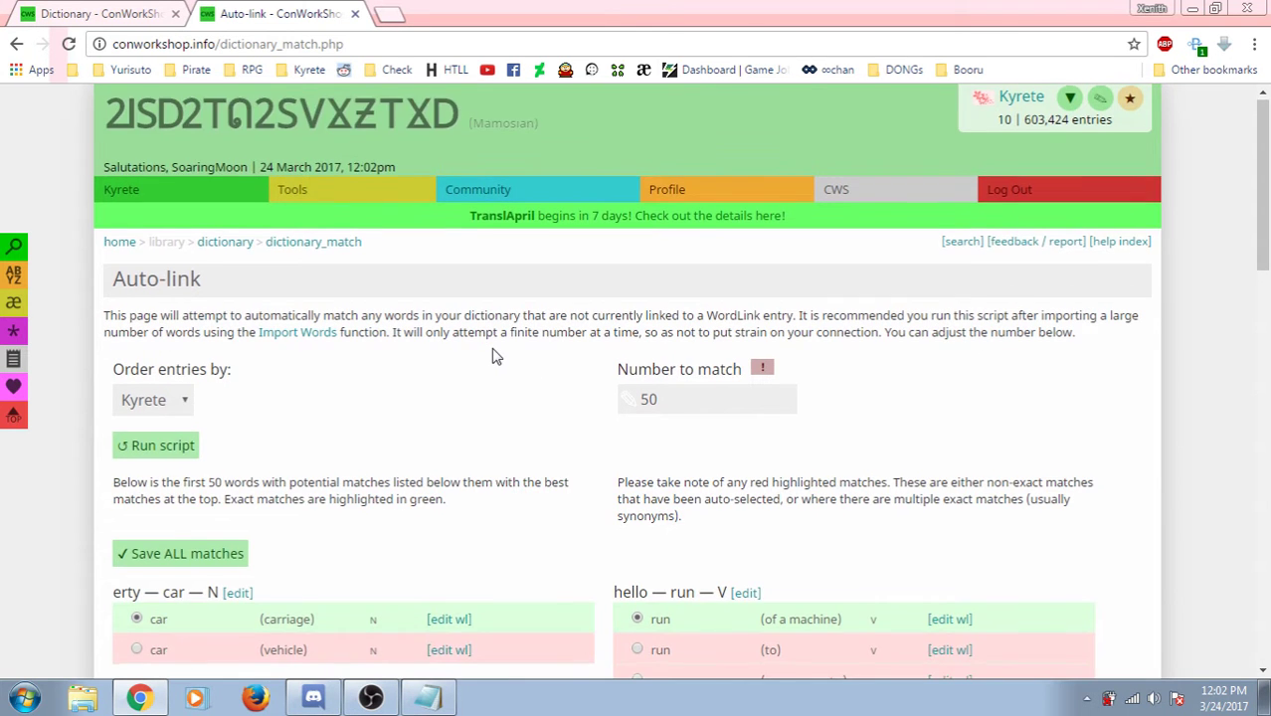
pyautogui.scroll(-2, 497, 358)
pyautogui.scroll(-1, 467, 368)
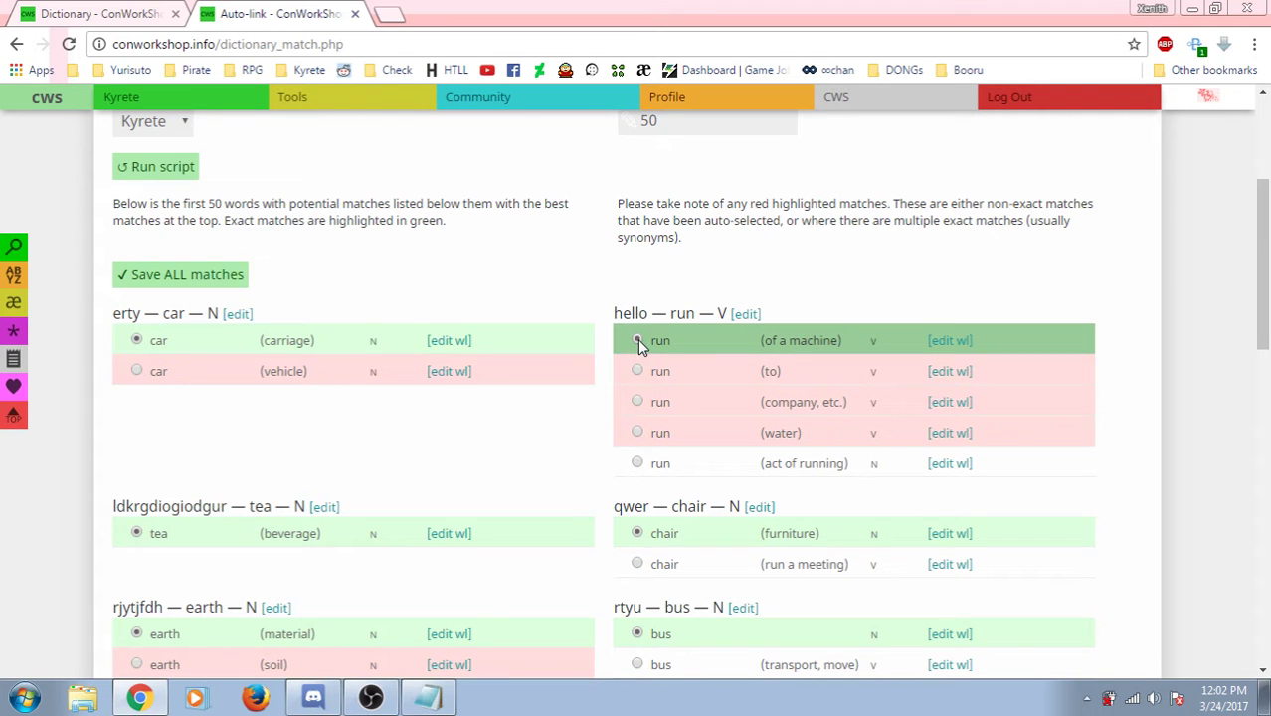
# Pick 'act of running' for run and furniture for chair, then save all matches.
pyautogui.click(637, 370)
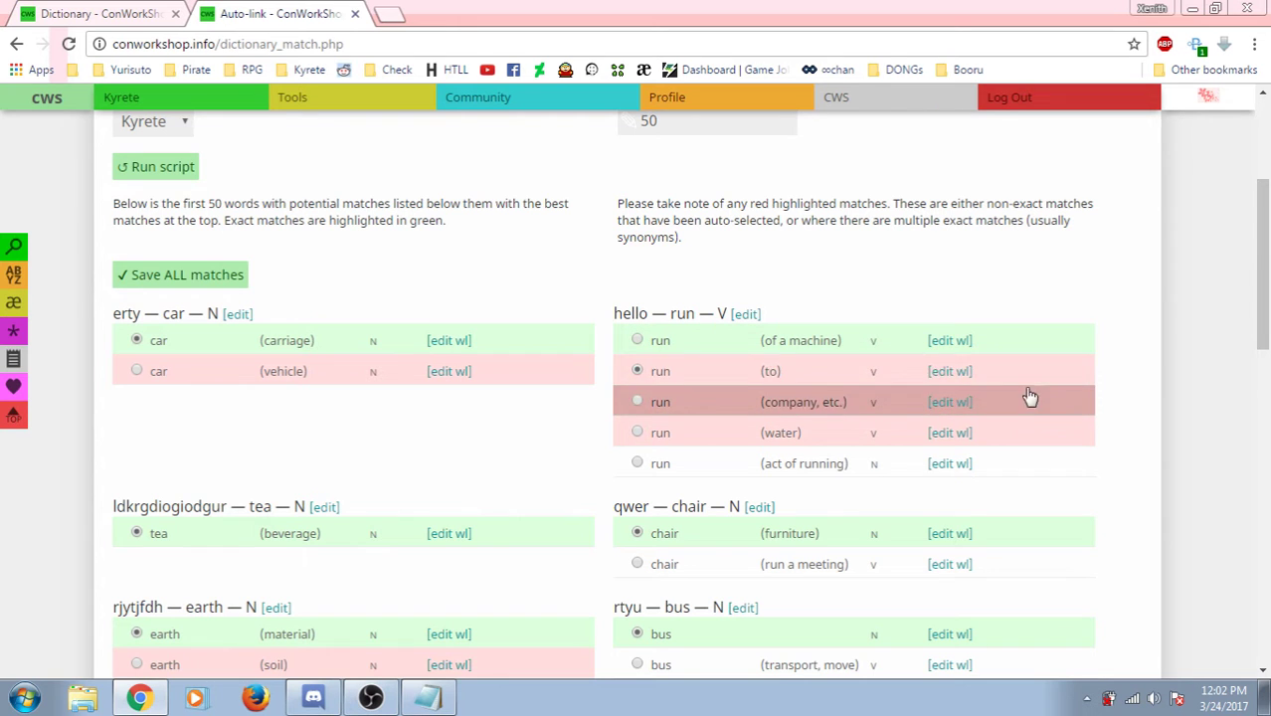
pyautogui.scroll(-1, 829, 474)
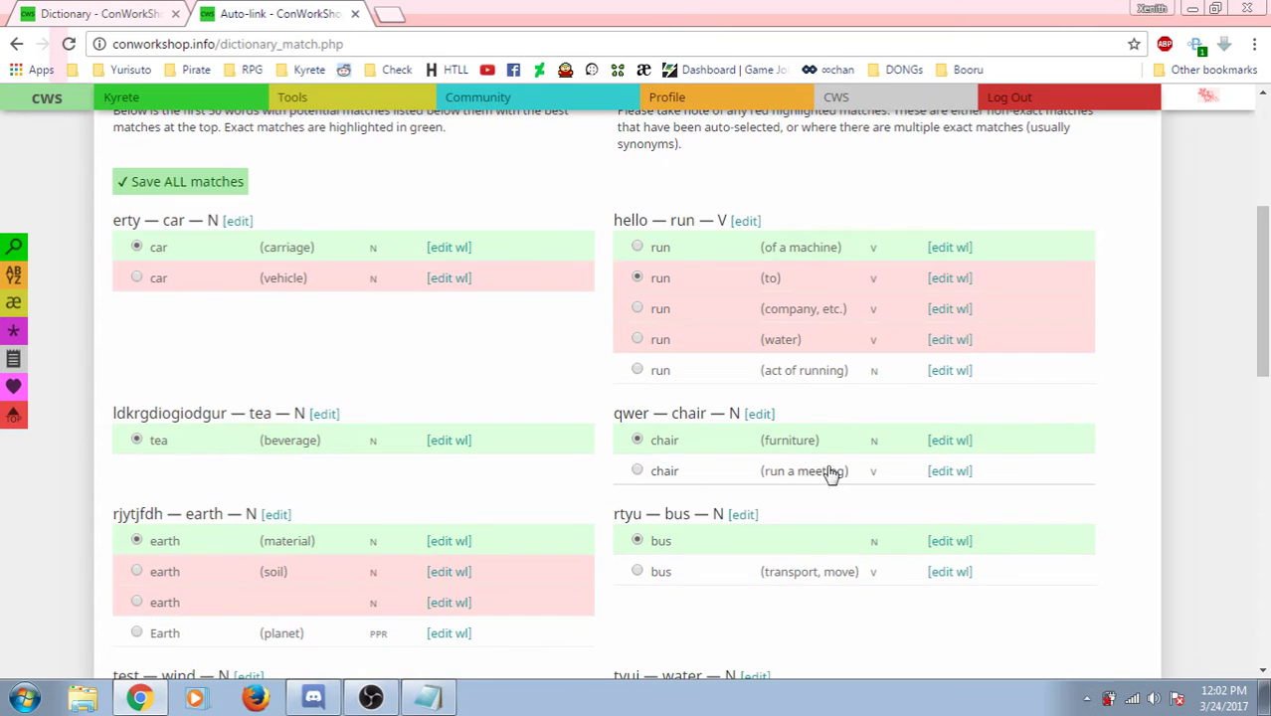
pyautogui.click(637, 370)
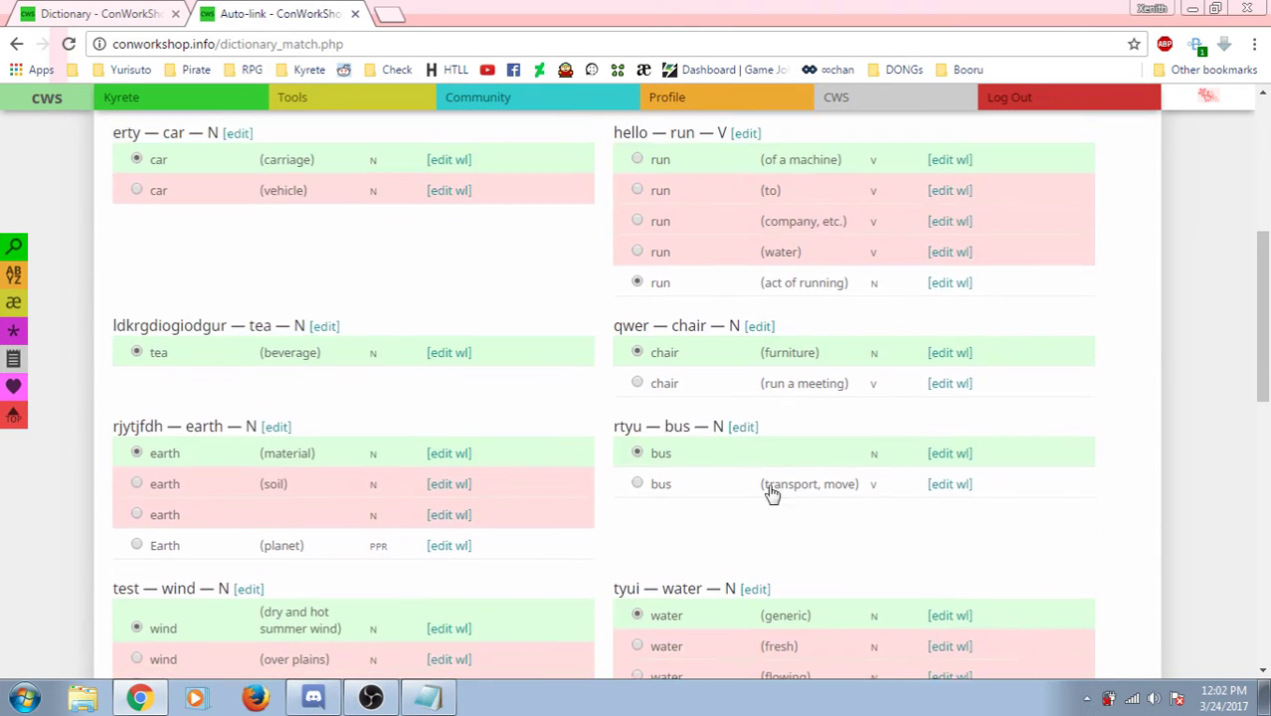
pyautogui.scroll(-1, 786, 485)
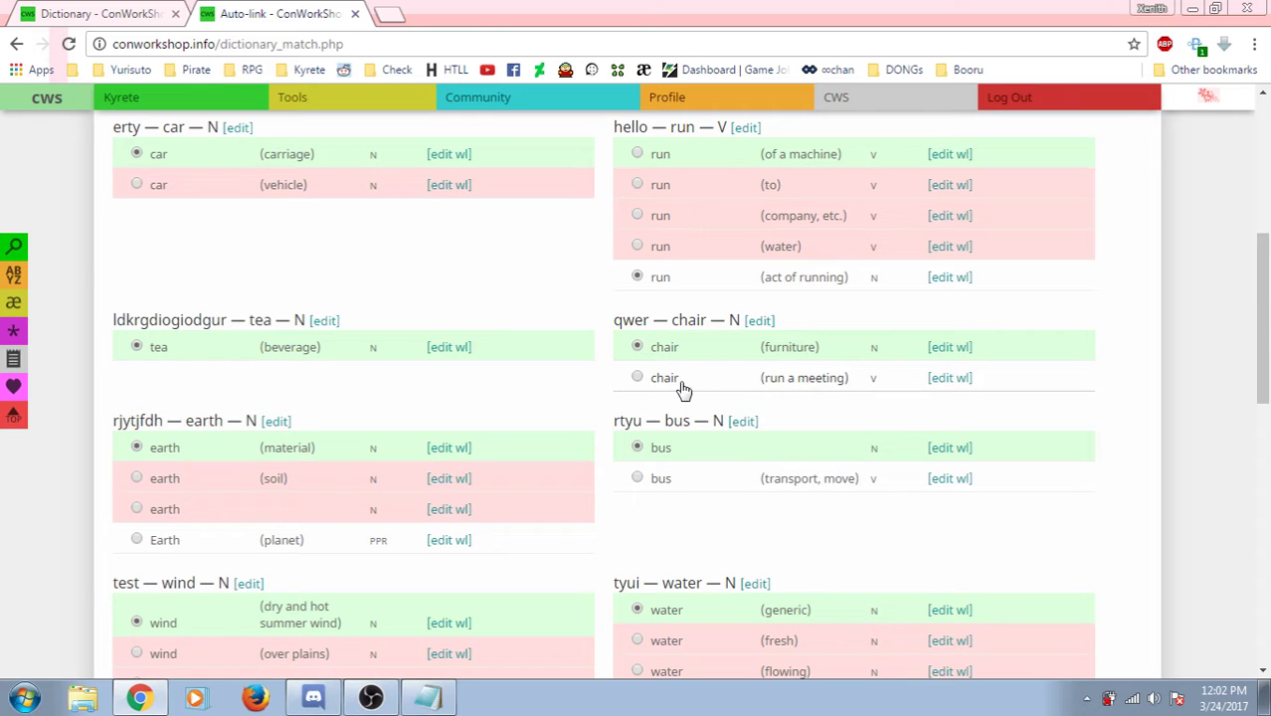
pyautogui.doubleClick(735, 320)
pyautogui.click(864, 330)
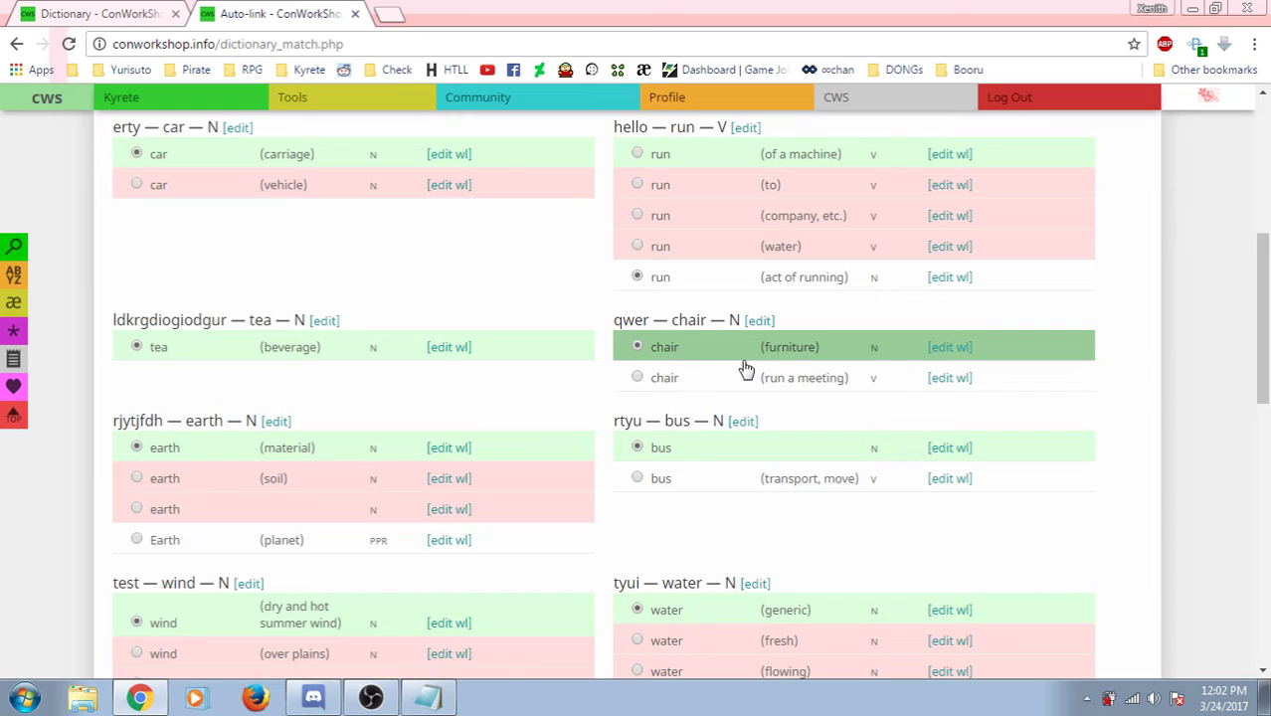
pyautogui.scroll(-4, 606, 418)
pyautogui.scroll(-3, 619, 393)
pyautogui.scroll(-3, 619, 393)
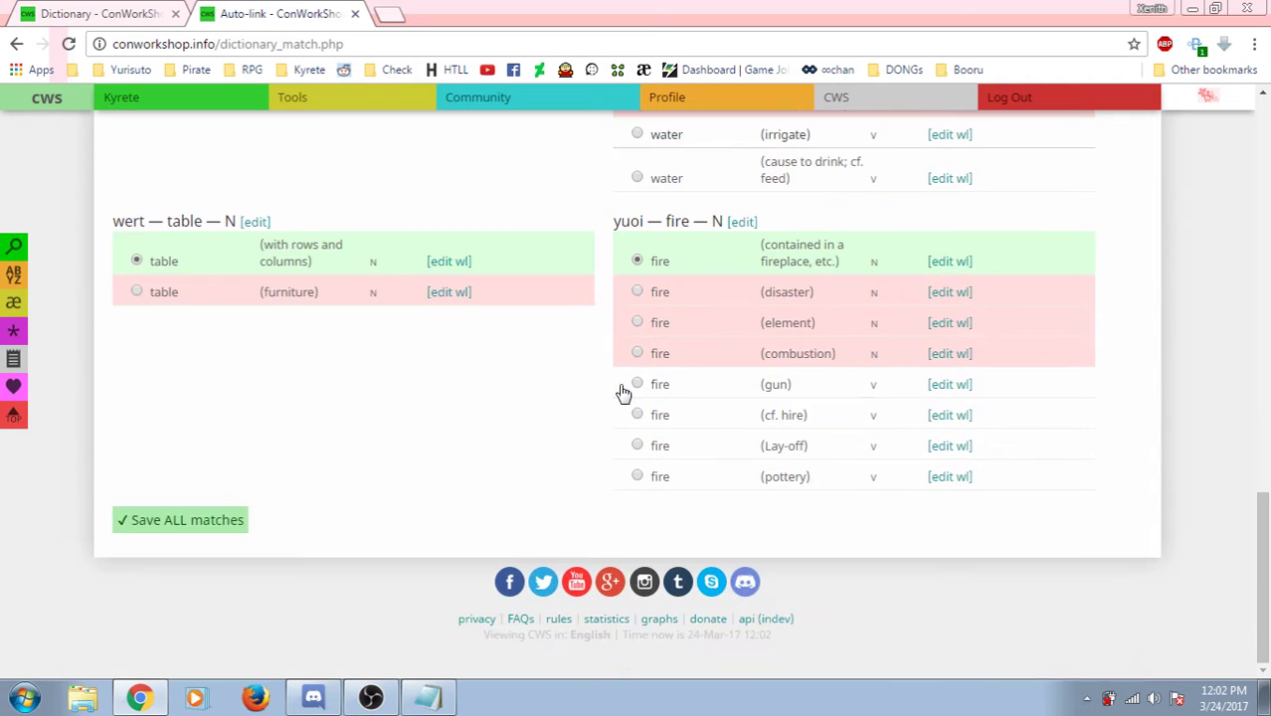
pyautogui.click(234, 523)
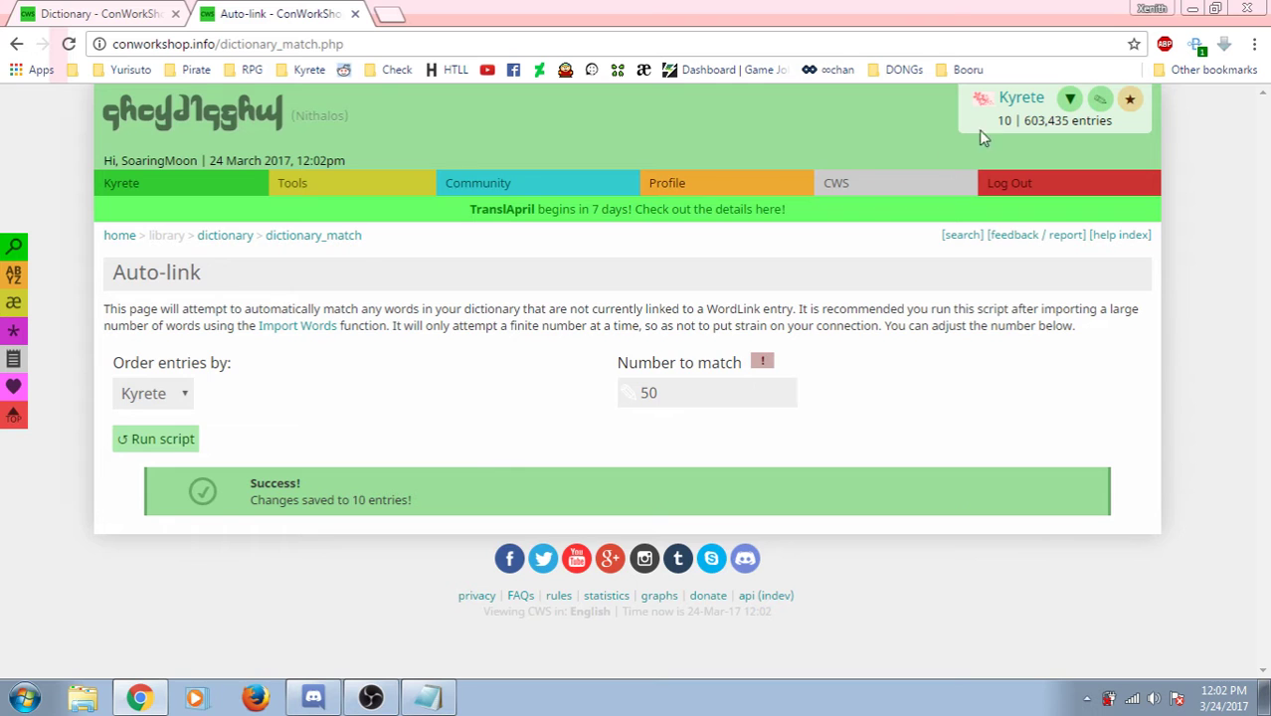
# Go to the Kyrete language page and scroll to its Latest vocabulary list.
pyautogui.click(1014, 100)
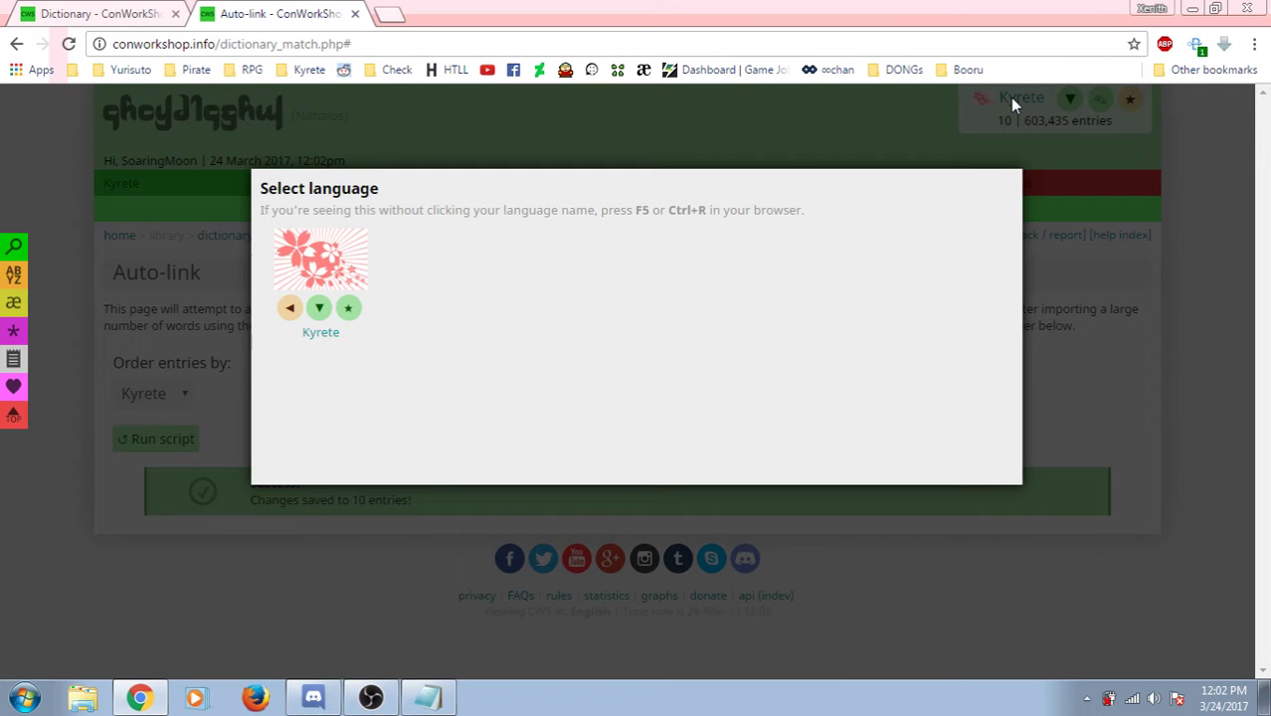
pyautogui.click(293, 318)
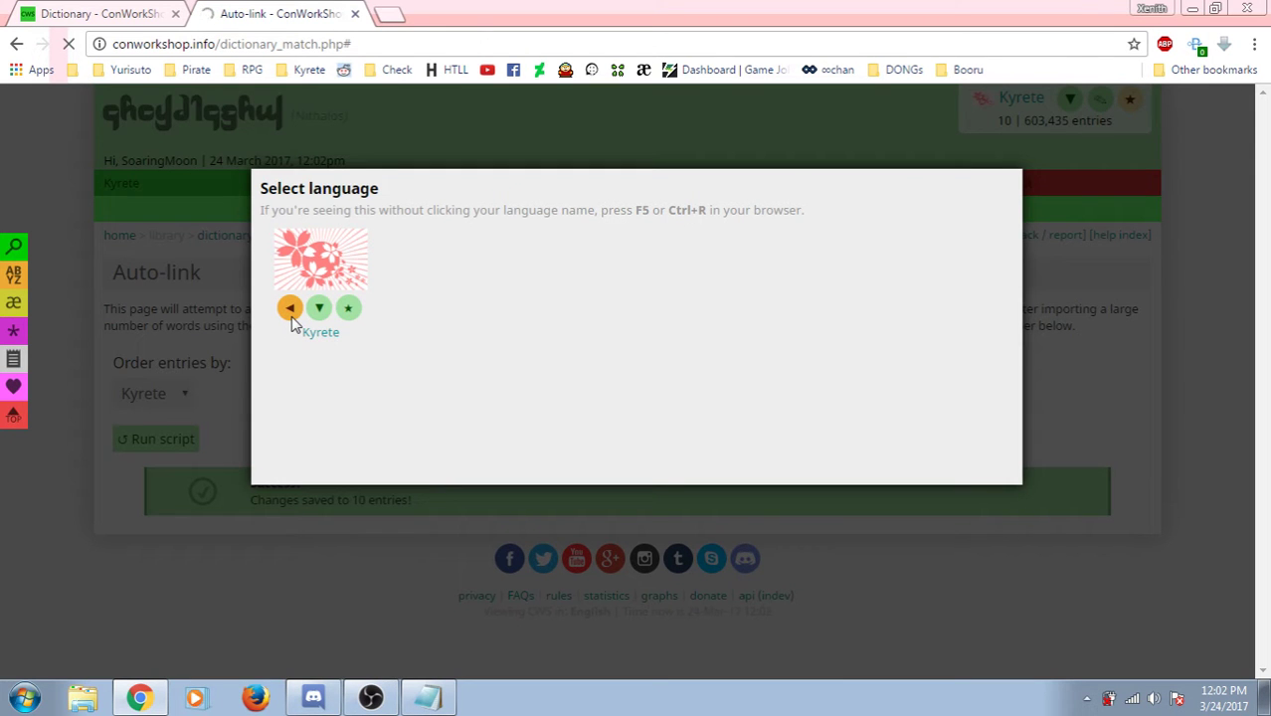
pyautogui.scroll(-1, 681, 343)
pyautogui.scroll(-4, 681, 343)
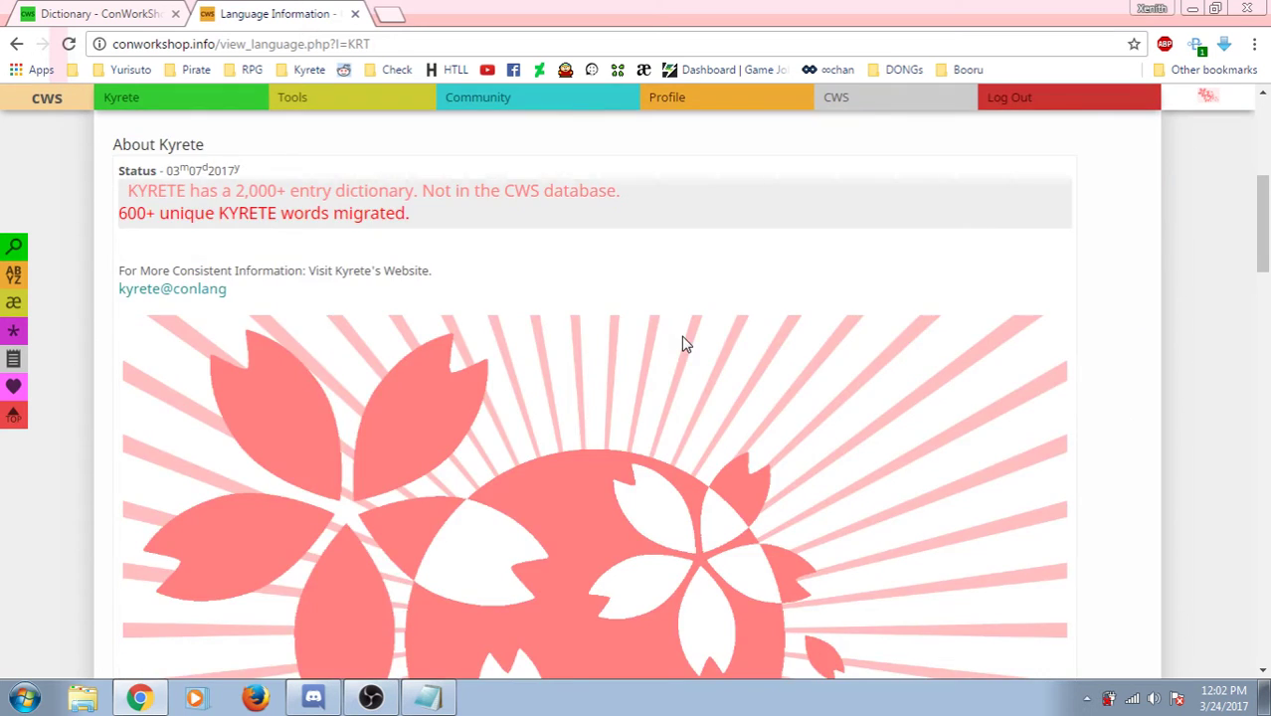
pyautogui.scroll(-4, 685, 344)
pyautogui.scroll(-4, 684, 343)
pyautogui.scroll(-3, 686, 333)
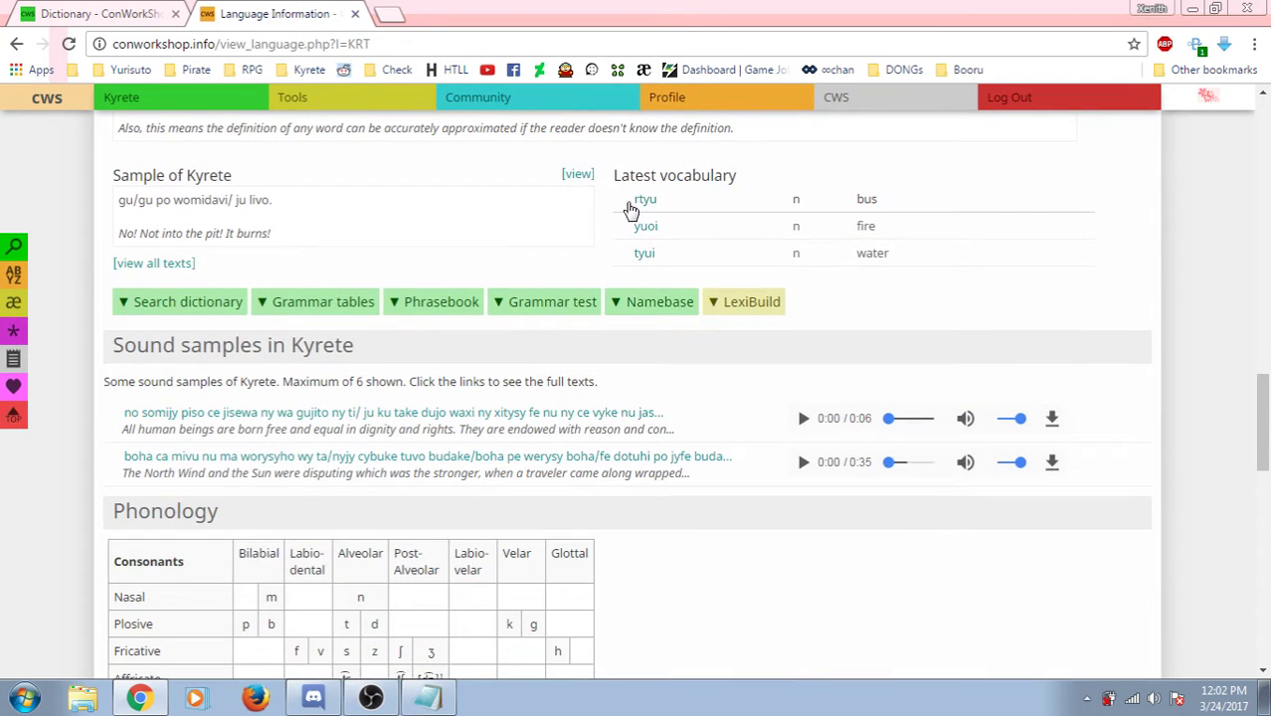
pyautogui.moveTo(633, 209); pyautogui.dragTo(999, 261)
pyautogui.click(1184, 284)
pyautogui.scroll(5, 1015, 404)
pyautogui.scroll(-3, 1014, 404)
# Open rtyu and review its summary: a noun meaning 'bus' with pronunciation.
pyautogui.click(647, 386)
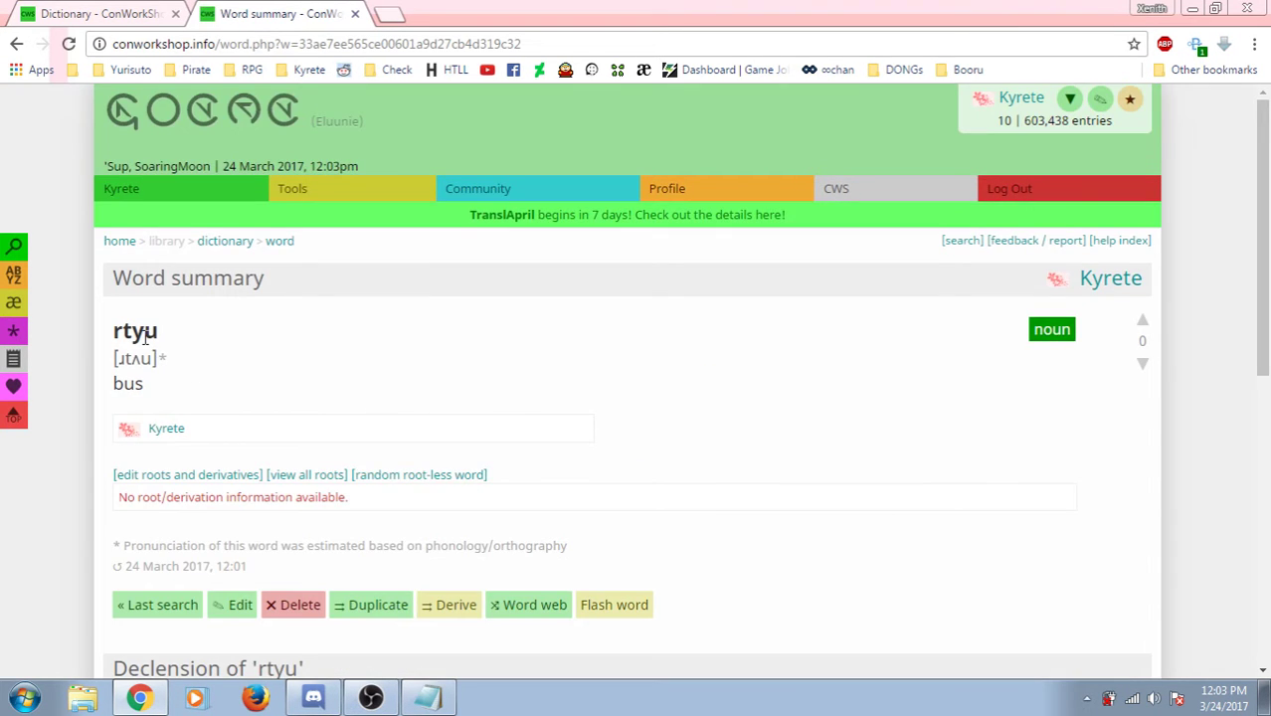
pyautogui.doubleClick(124, 383)
pyautogui.click(214, 390)
pyautogui.moveTo(151, 360); pyautogui.dragTo(96, 357)
pyautogui.click(267, 364)
pyautogui.scroll(-2, 267, 364)
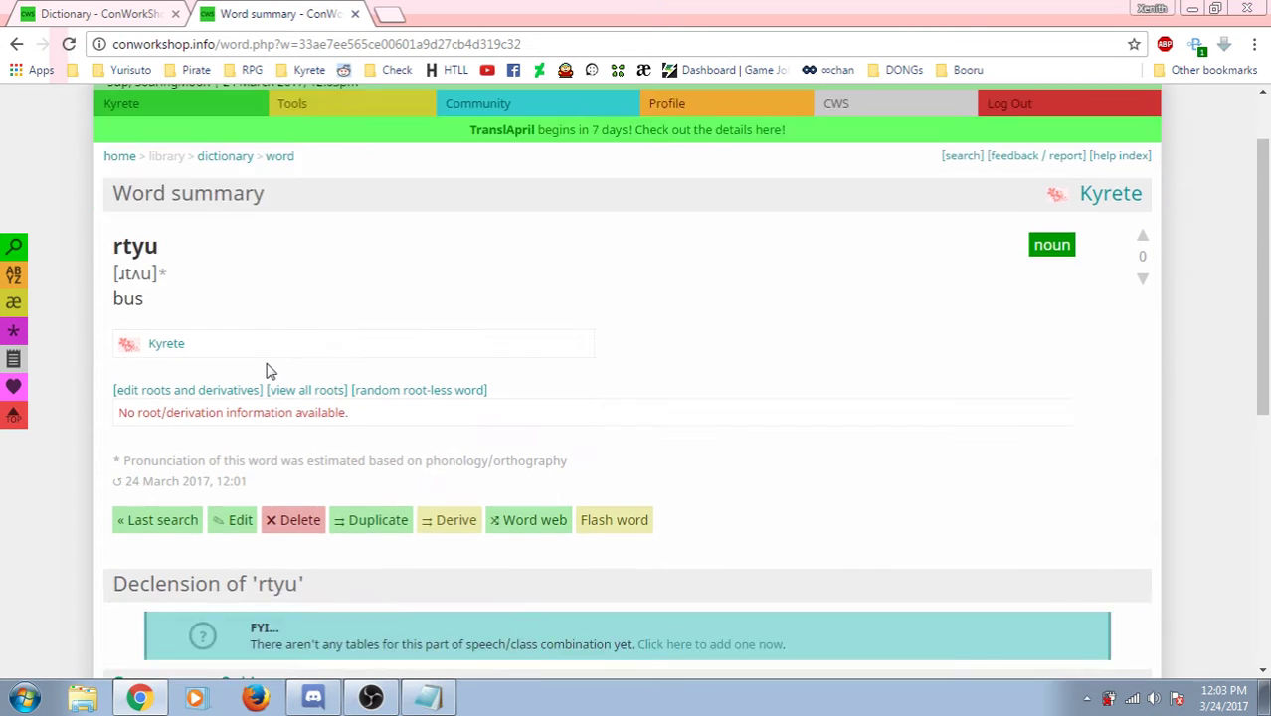
pyautogui.scroll(2, 266, 364)
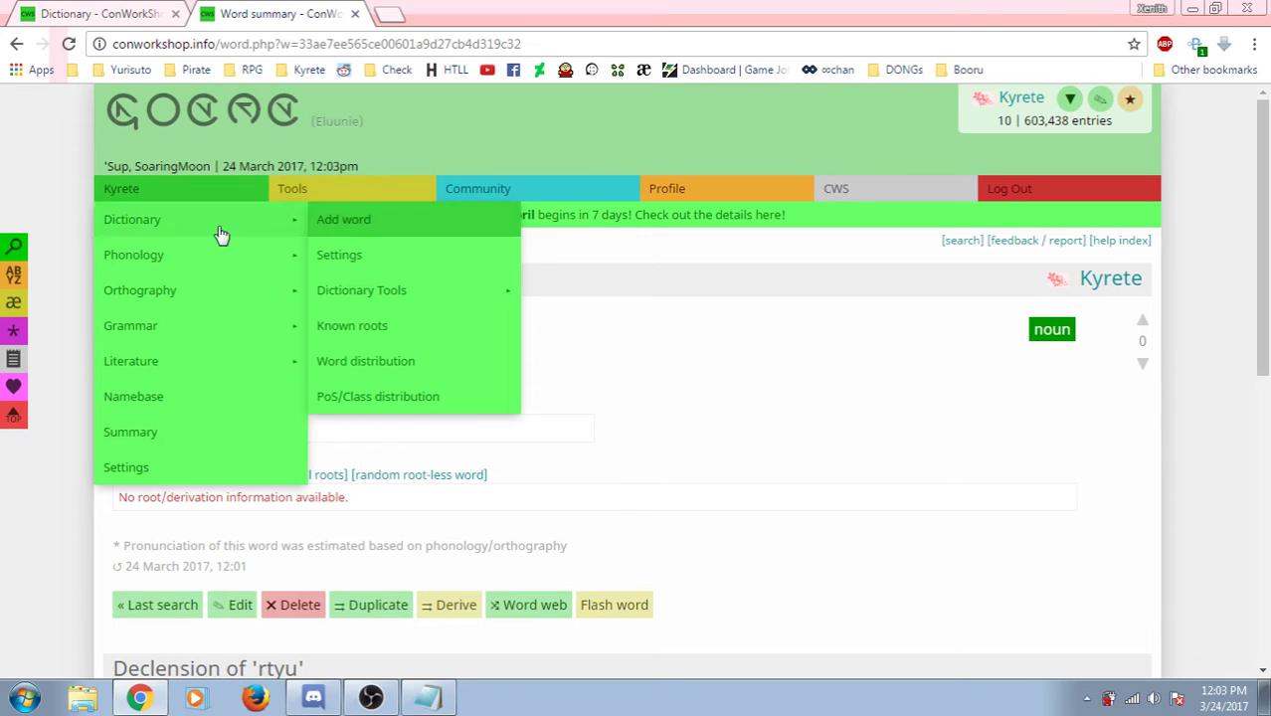
pyautogui.moveTo(149, 219)
pyautogui.moveTo(361, 291)
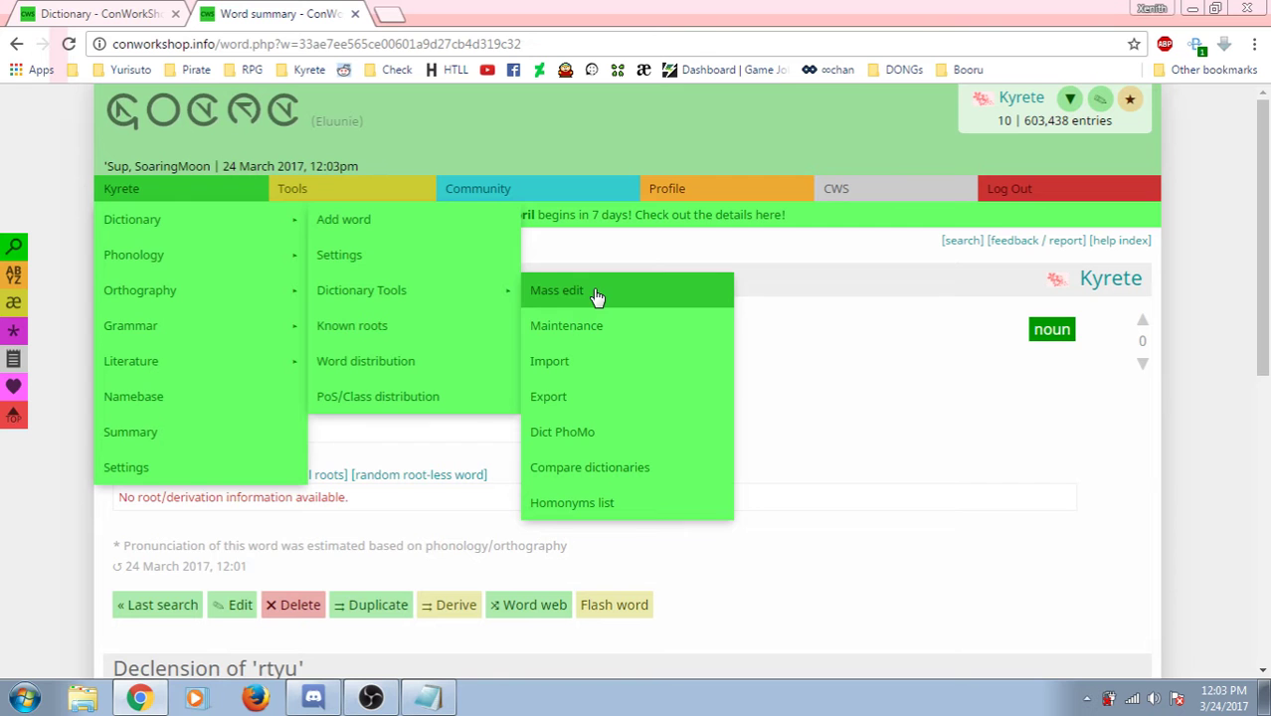
# Go from Dictionary Tools Maintenance to the Kyrete dictionary page and choose Purge.
pyautogui.click(597, 327)
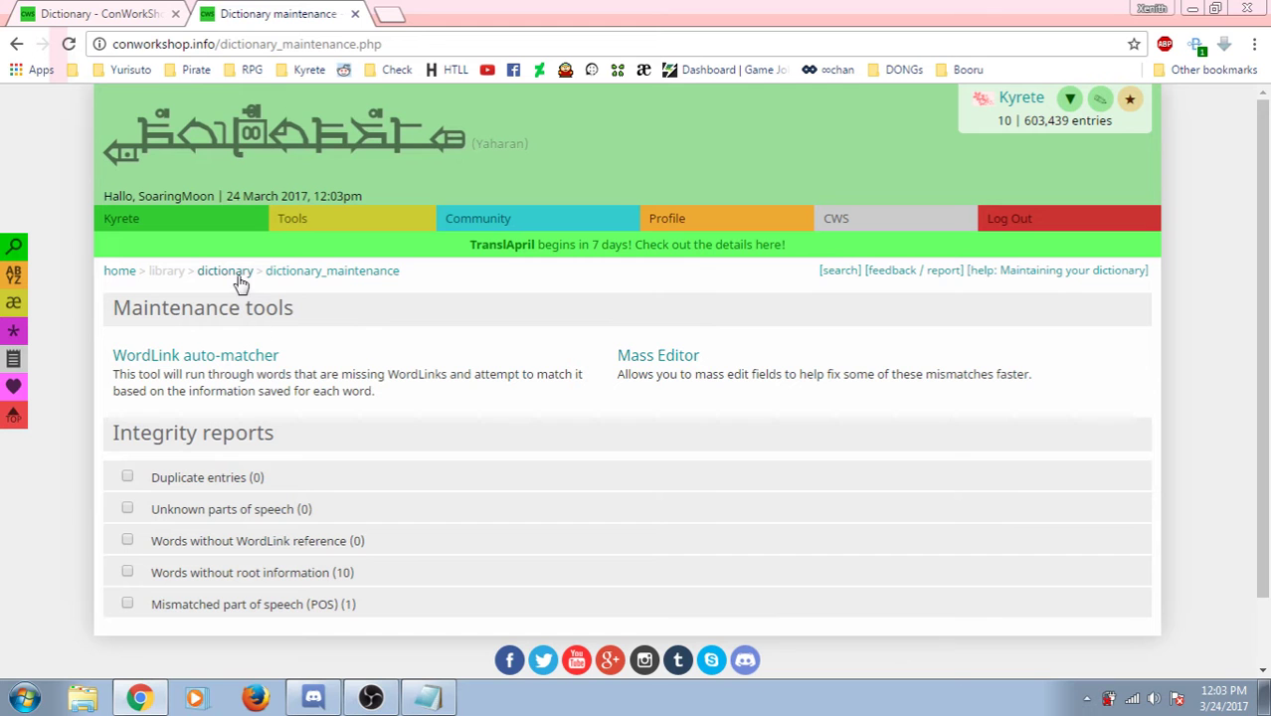
pyautogui.click(229, 272)
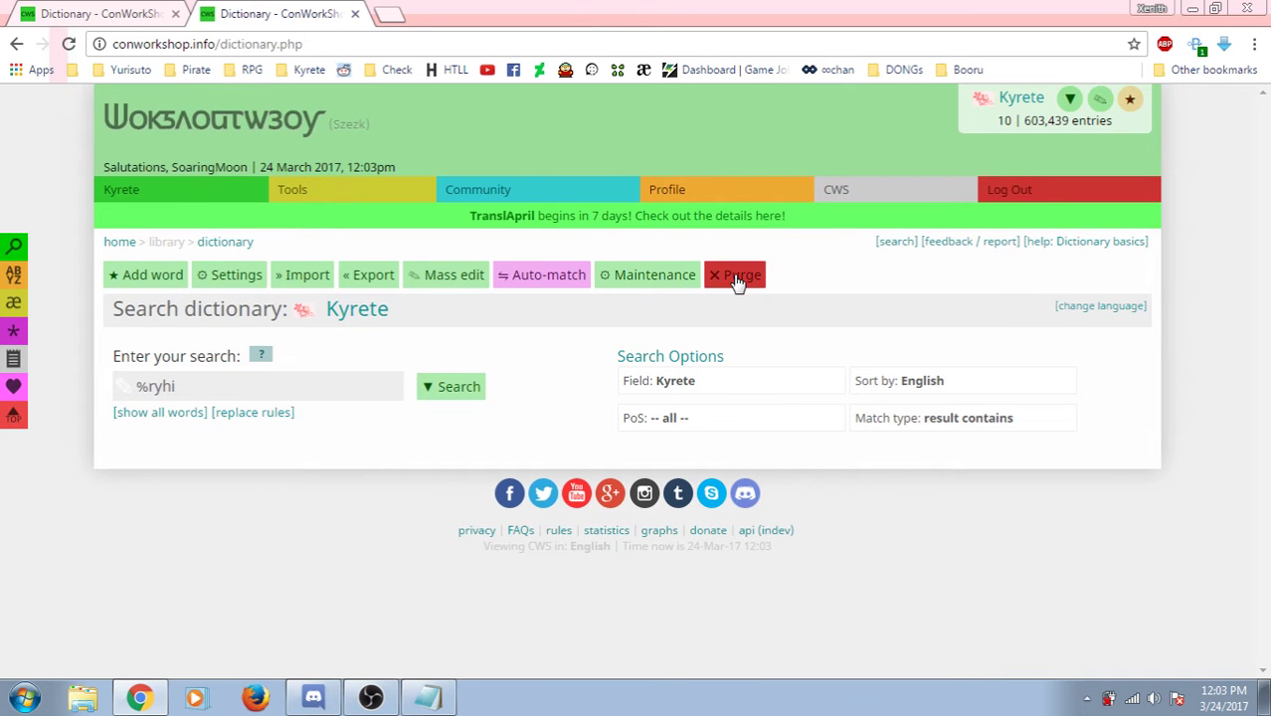
pyautogui.click(736, 278)
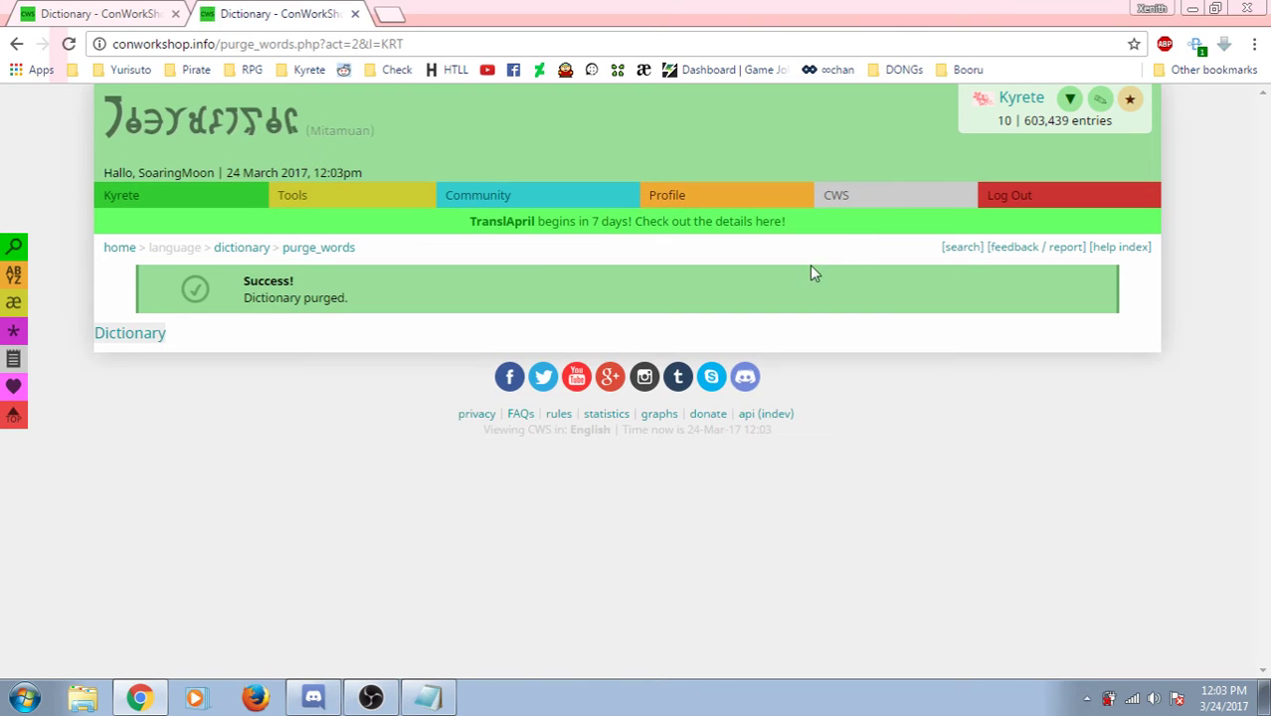
# Leave the purge result and confirm Kyrete shows 0 entries on the feed.
pyautogui.moveTo(996, 125); pyautogui.dragTo(1025, 123)
pyautogui.click(128, 335)
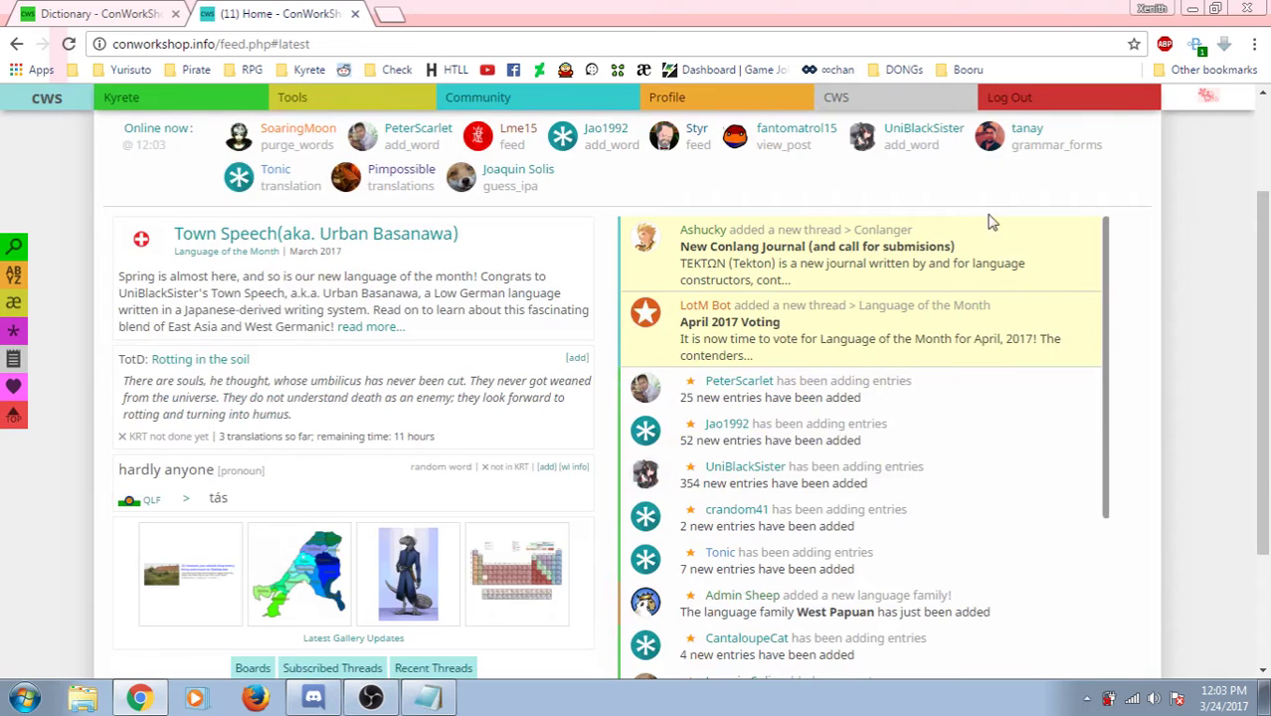
pyautogui.scroll(2, 987, 238)
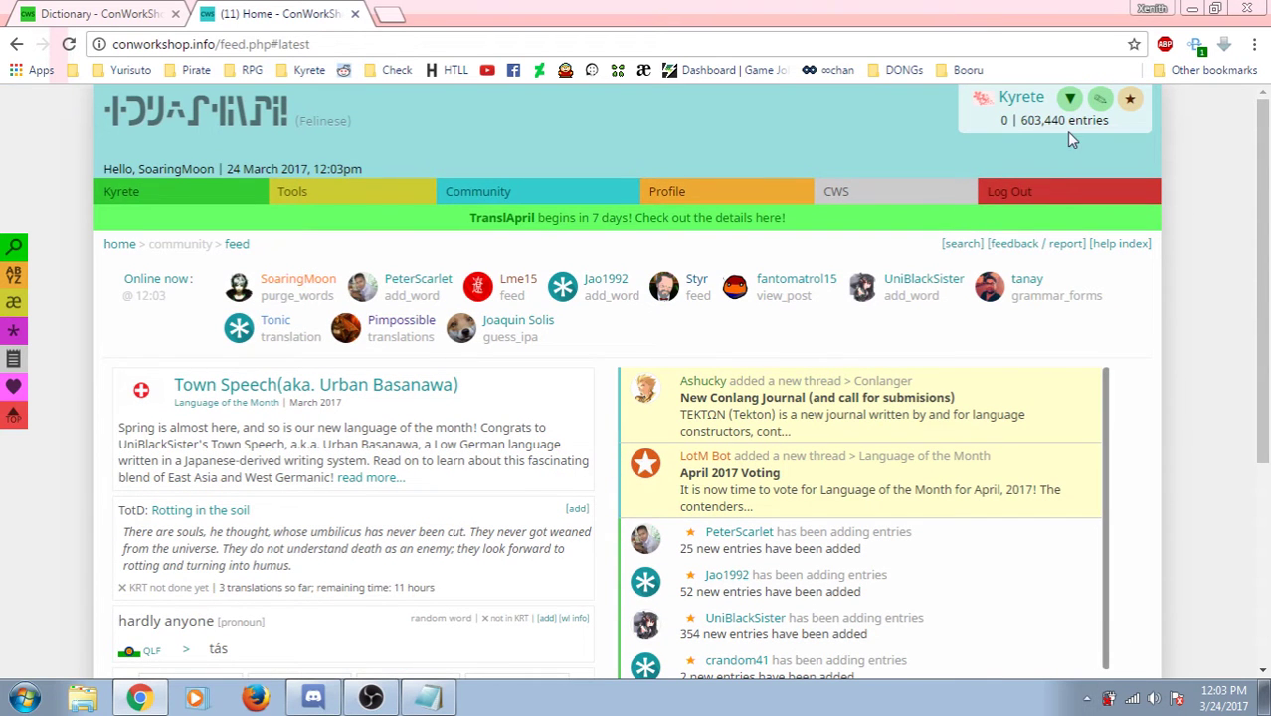
# Close the Notepad word list and open the Start menu.
pyautogui.click(413, 707)
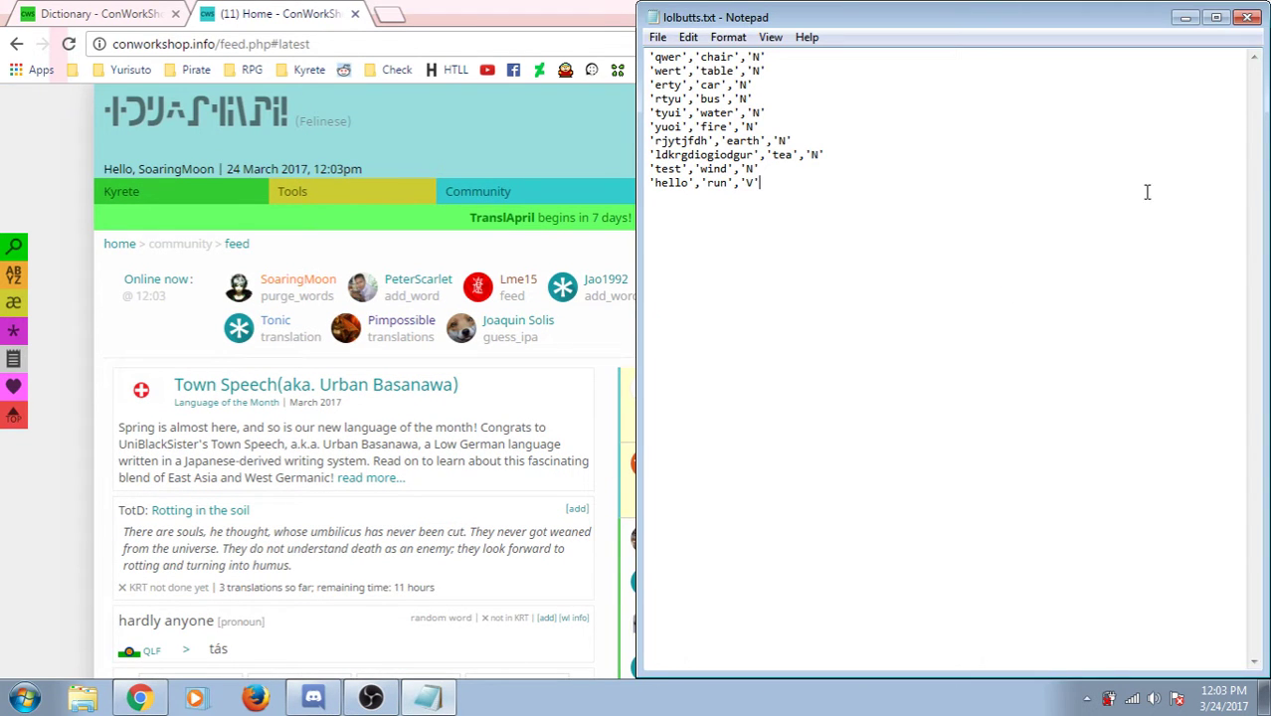
pyautogui.click(1249, 19)
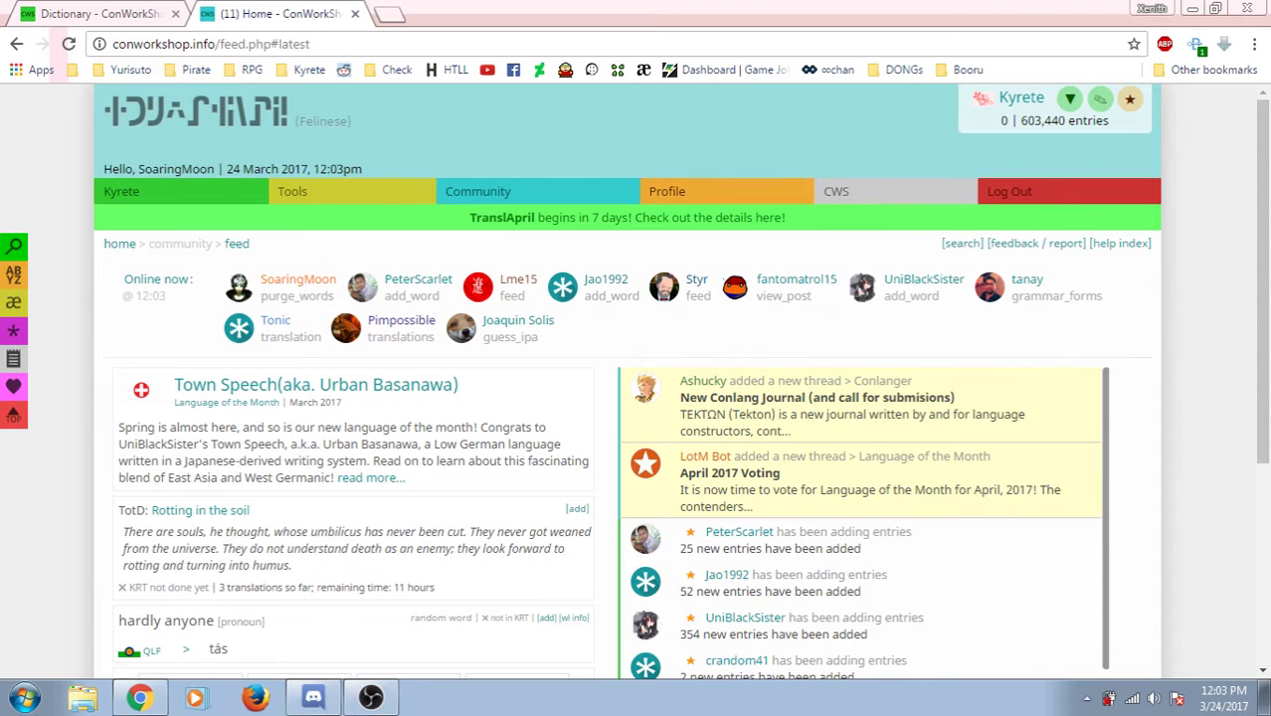
pyautogui.press('super')
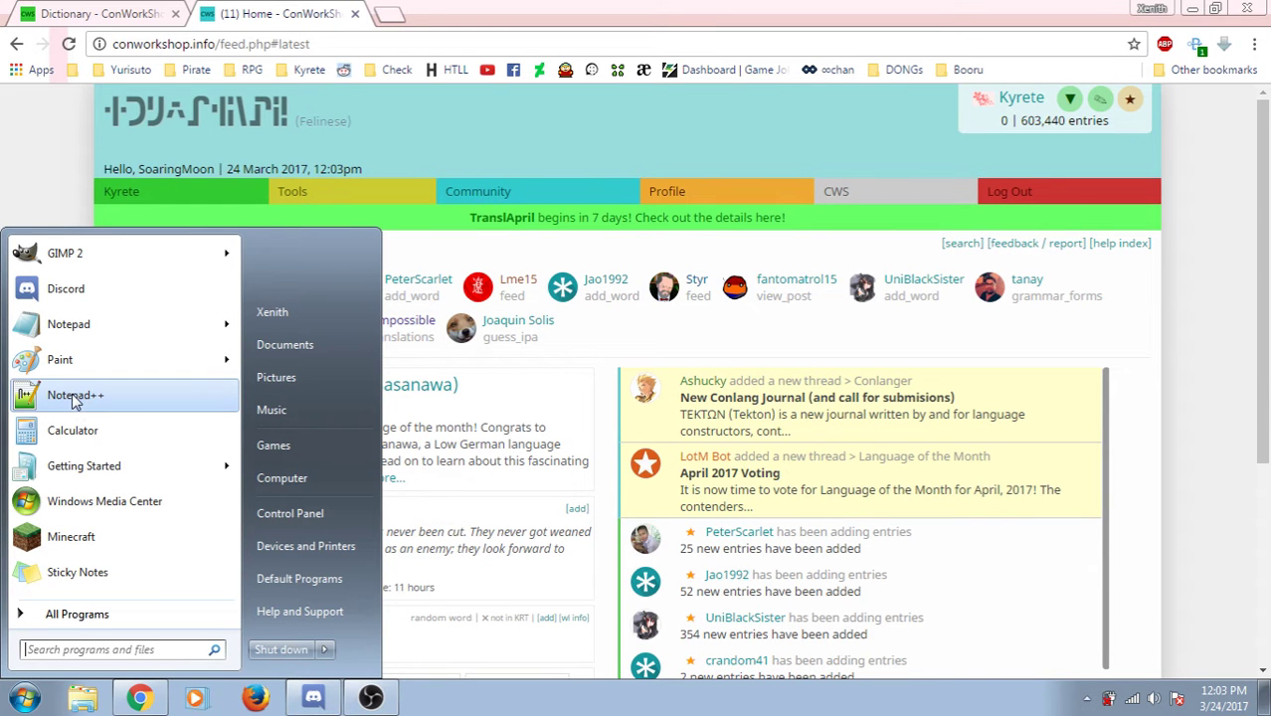
# Launch Notepad++ and scroll through new_dict.py and the KRT export 1488974639.csv.
pyautogui.click(72, 398)
pyautogui.click(127, 236)
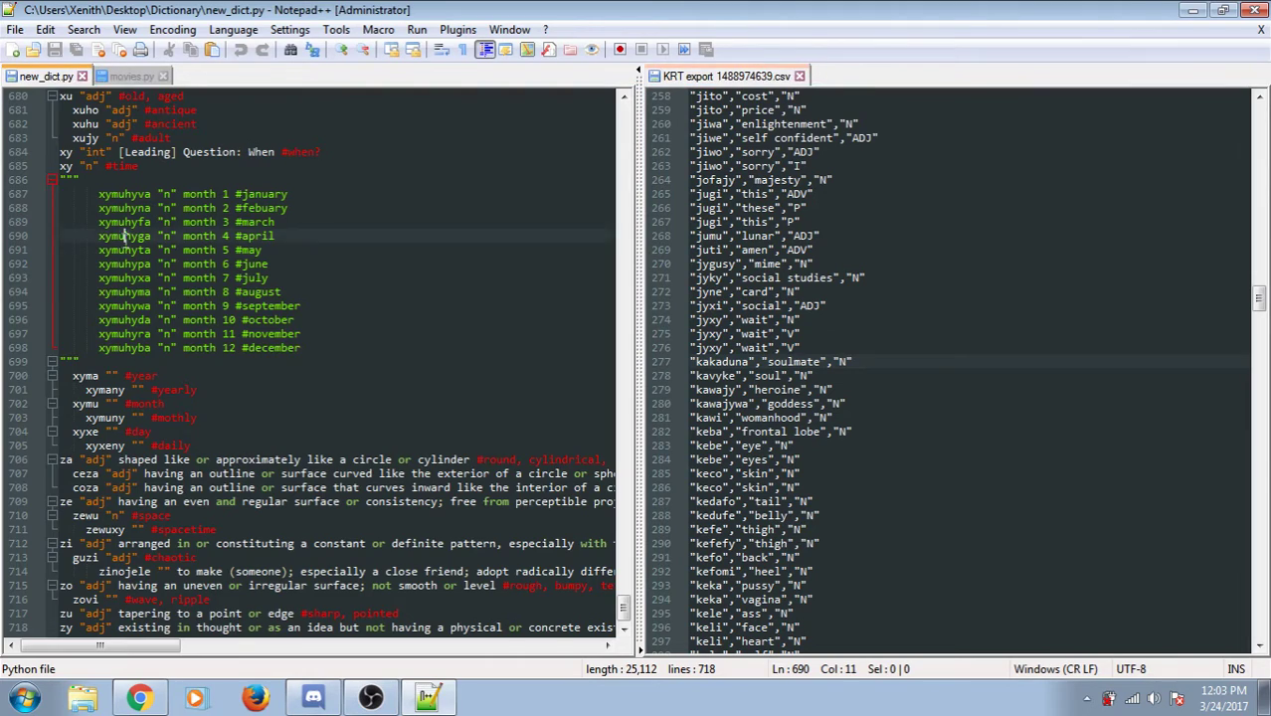
pyautogui.scroll(10, 119, 249)
pyautogui.scroll(5, 120, 253)
pyautogui.scroll(10, 120, 257)
pyautogui.click(866, 222)
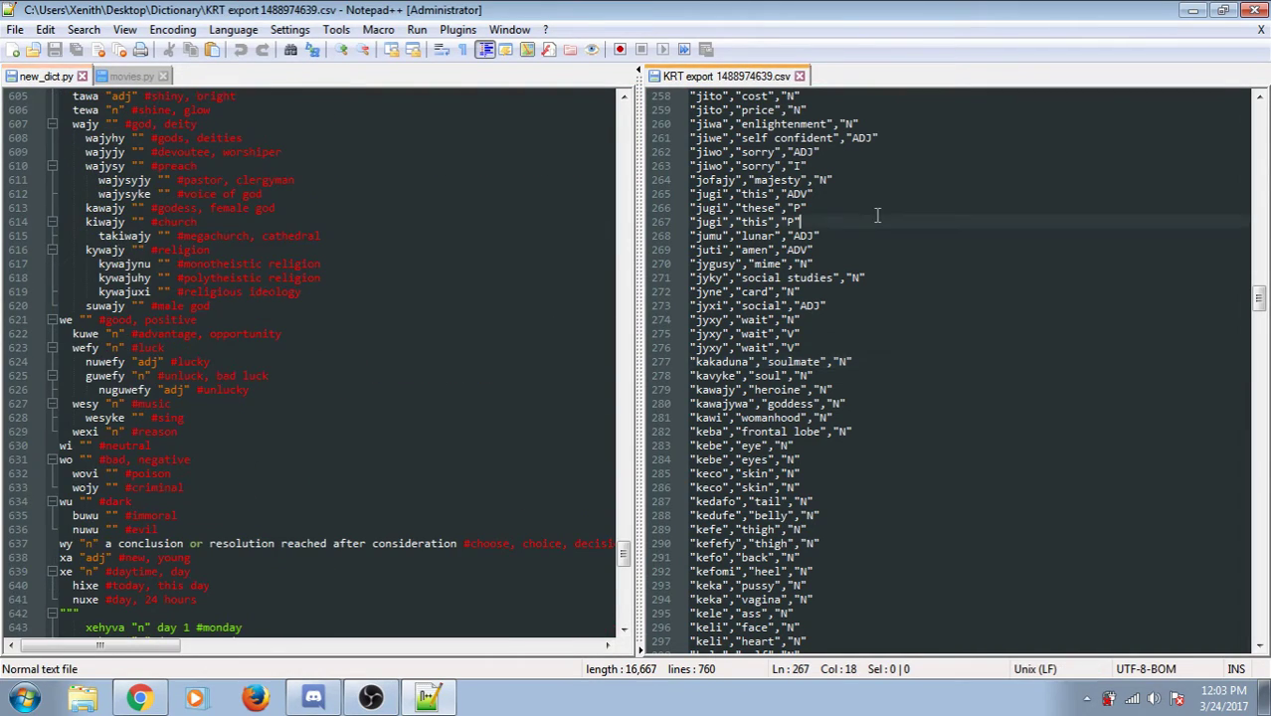
pyautogui.scroll(5, 865, 219)
pyautogui.scroll(7, 820, 264)
pyautogui.scroll(8, 793, 244)
pyautogui.scroll(8, 793, 244)
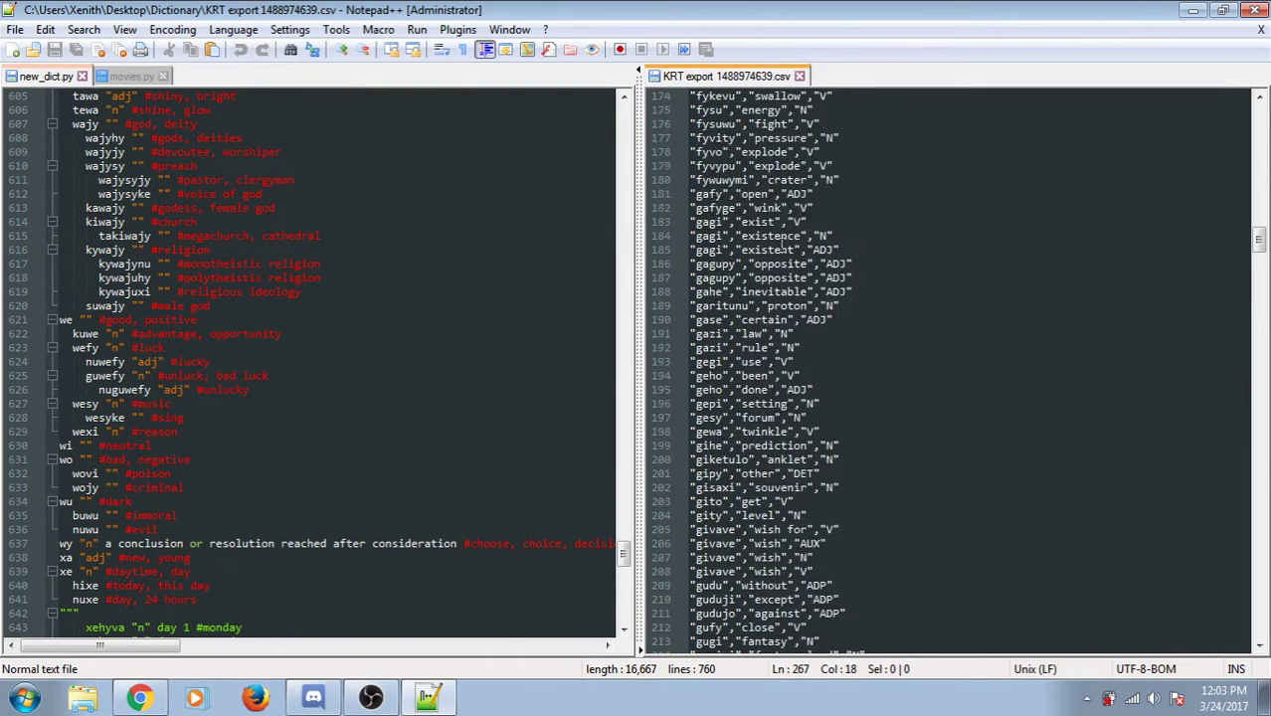
pyautogui.scroll(8, 786, 244)
pyautogui.moveTo(933, 244); pyautogui.dragTo(605, 8)
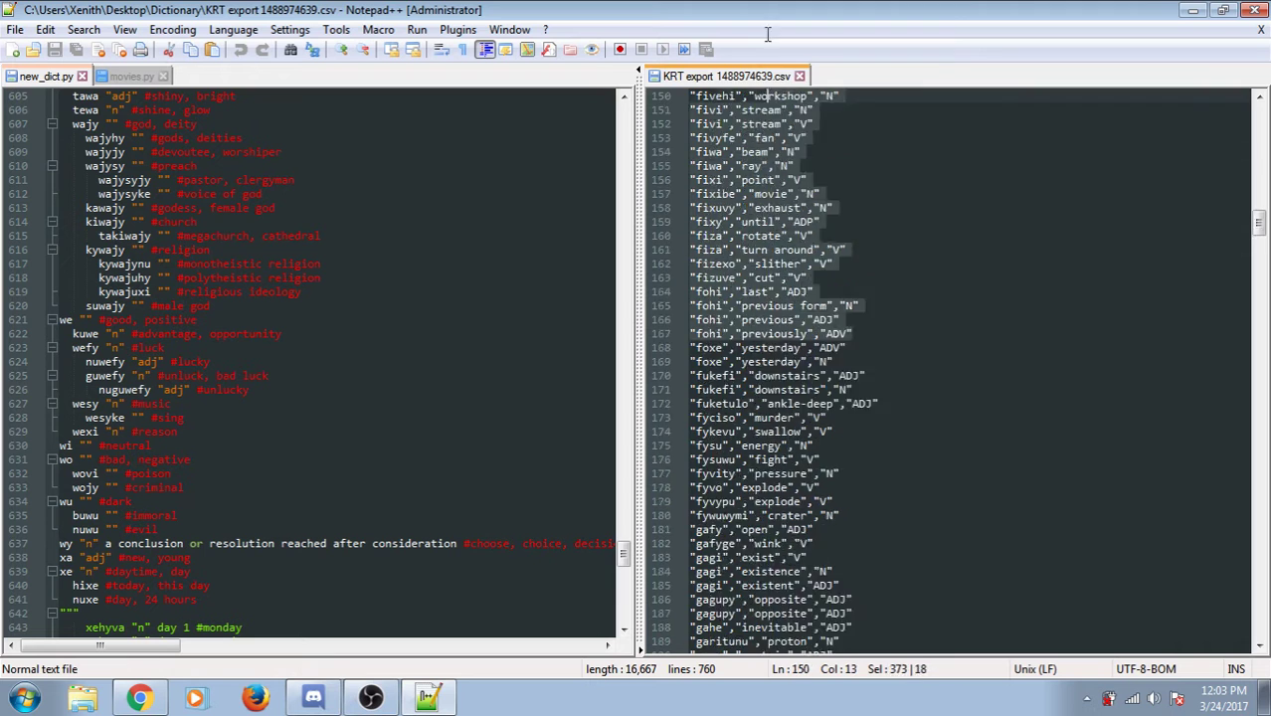
pyautogui.click(1064, 278)
# Glance at the ConWorkShop feed, then highlight behy and the first word-list entries.
pyautogui.click(151, 698)
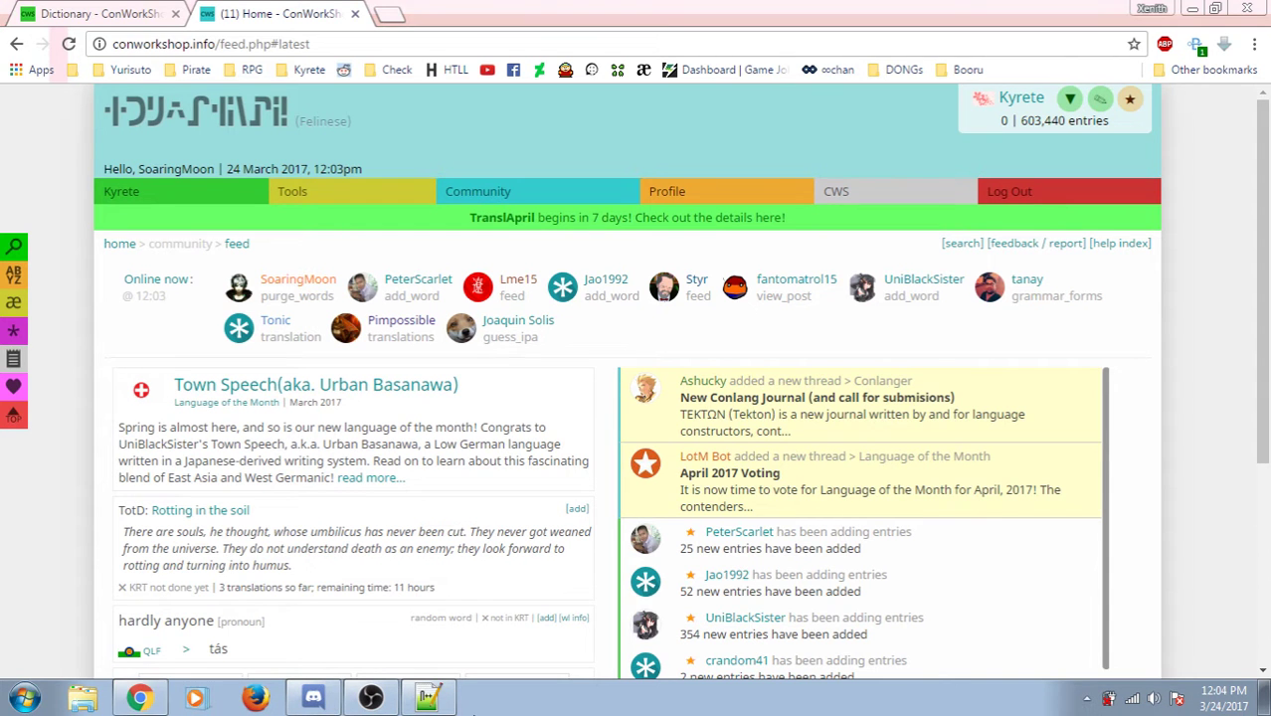
pyautogui.click(429, 698)
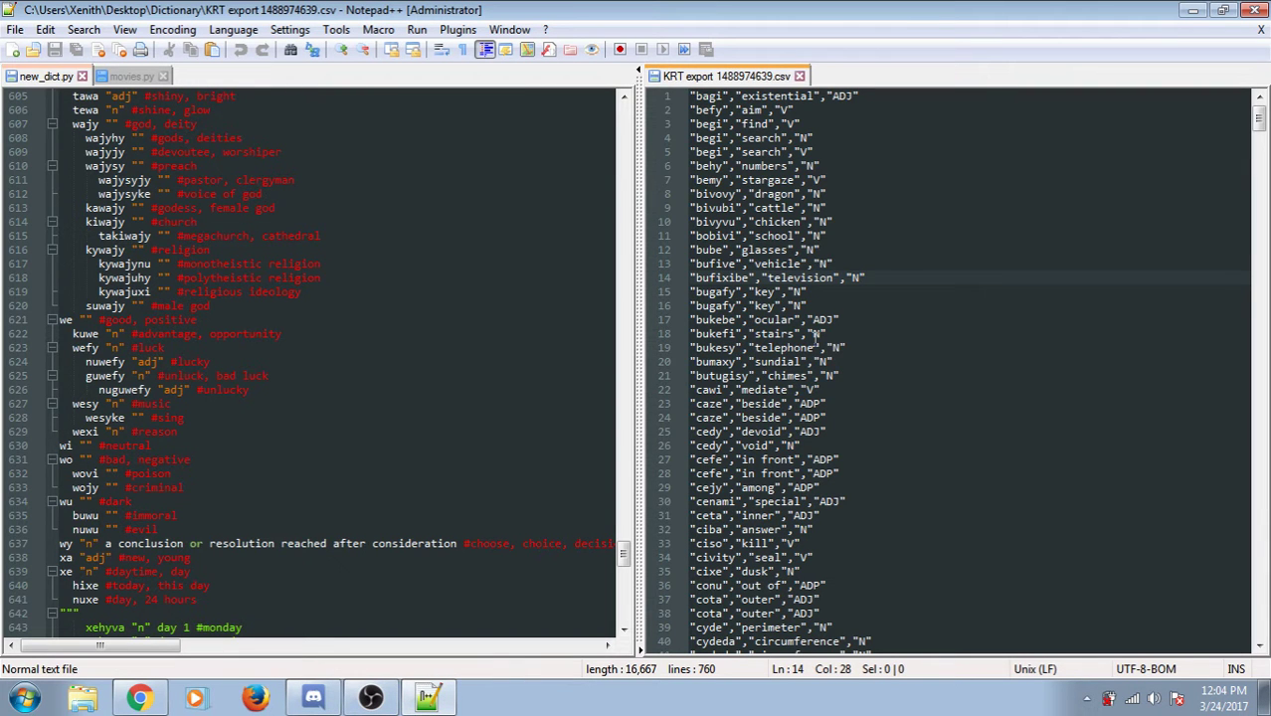
pyautogui.click(886, 163)
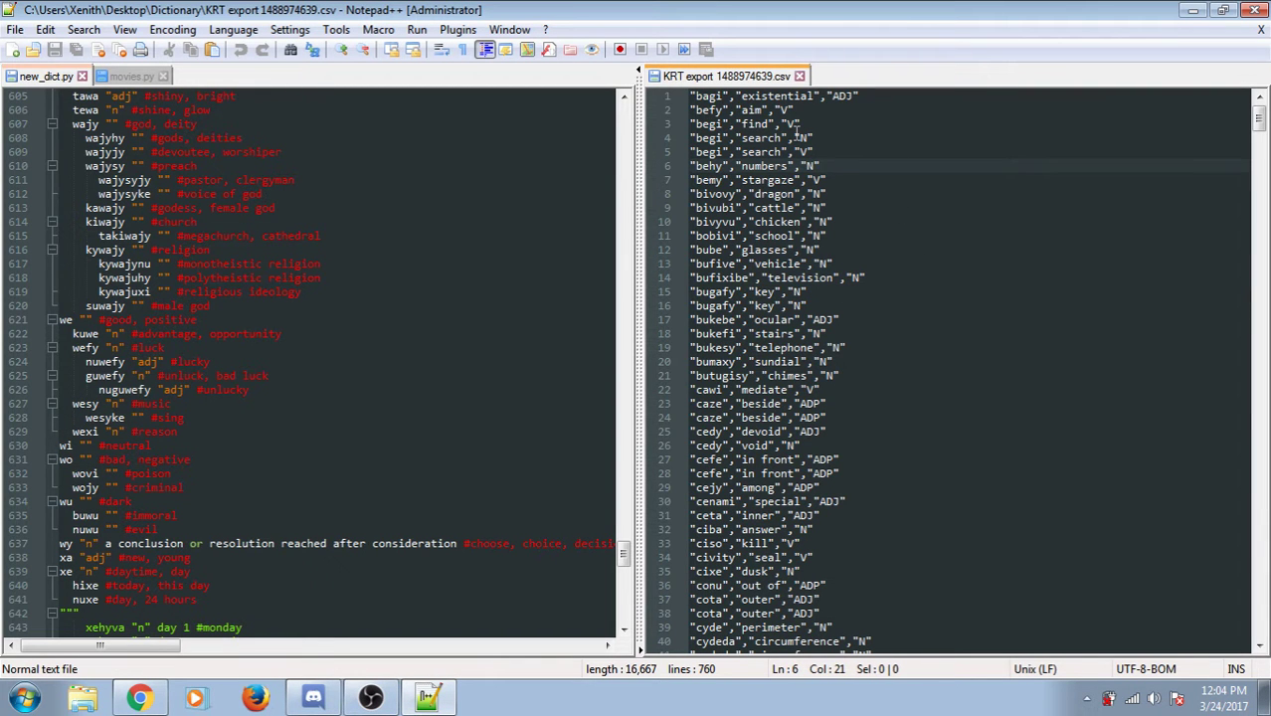
pyautogui.click(806, 124)
pyautogui.moveTo(896, 126)
pyautogui.mouseDown()
pyautogui.moveTo(514, 70)
pyautogui.moveTo(850, 126)
pyautogui.mouseUp()
pyautogui.click(850, 136)
# Mark the bufive, decy, defu, duzi and duvi entries in the KRT export list.
pyautogui.click(858, 264)
pyautogui.scroll(-3, 862, 316)
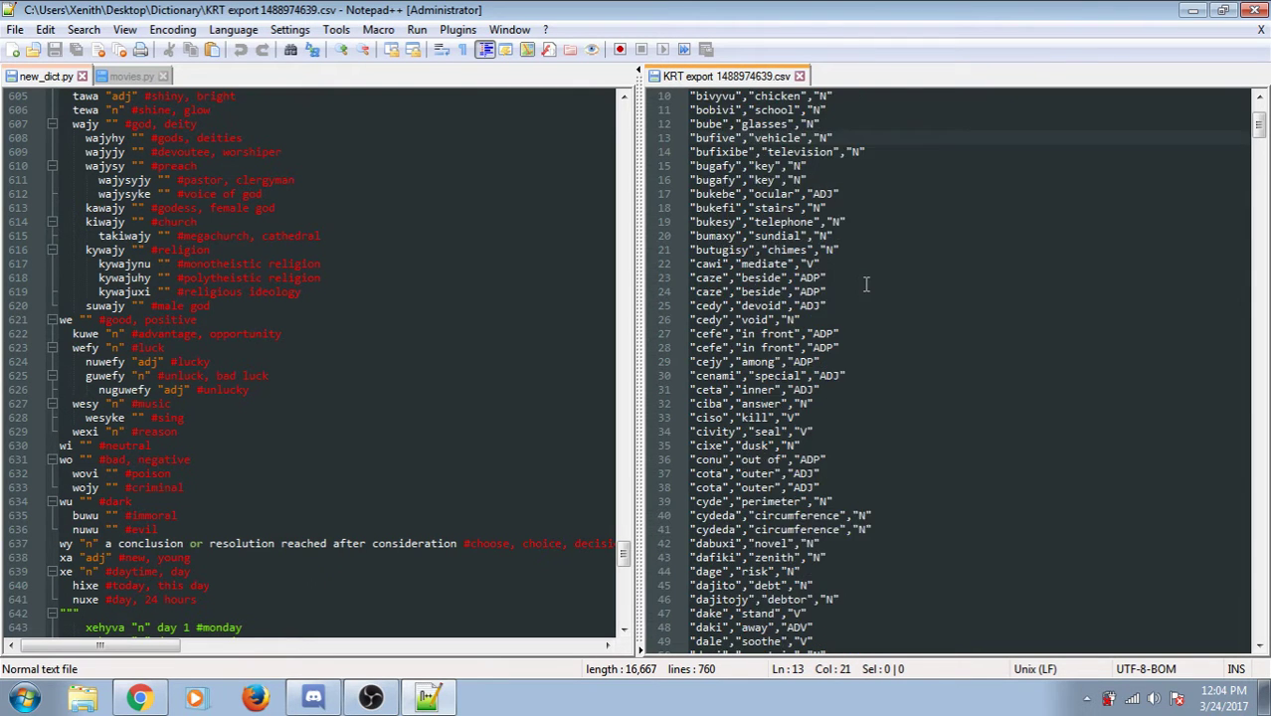
pyautogui.scroll(-9, 862, 315)
pyautogui.click(845, 399)
pyautogui.click(846, 443)
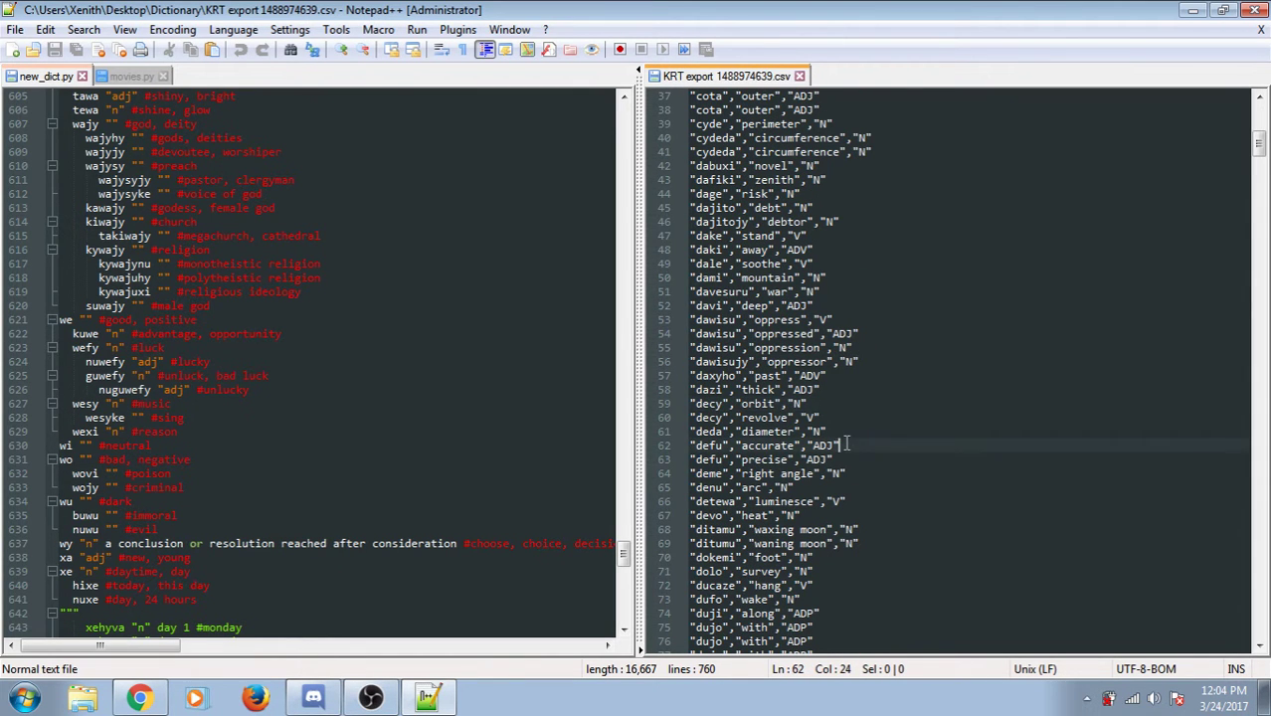
pyautogui.moveTo(806, 432); pyautogui.dragTo(839, 446)
pyautogui.click(886, 473)
pyautogui.scroll(-5, 886, 478)
pyautogui.scroll(-5, 865, 428)
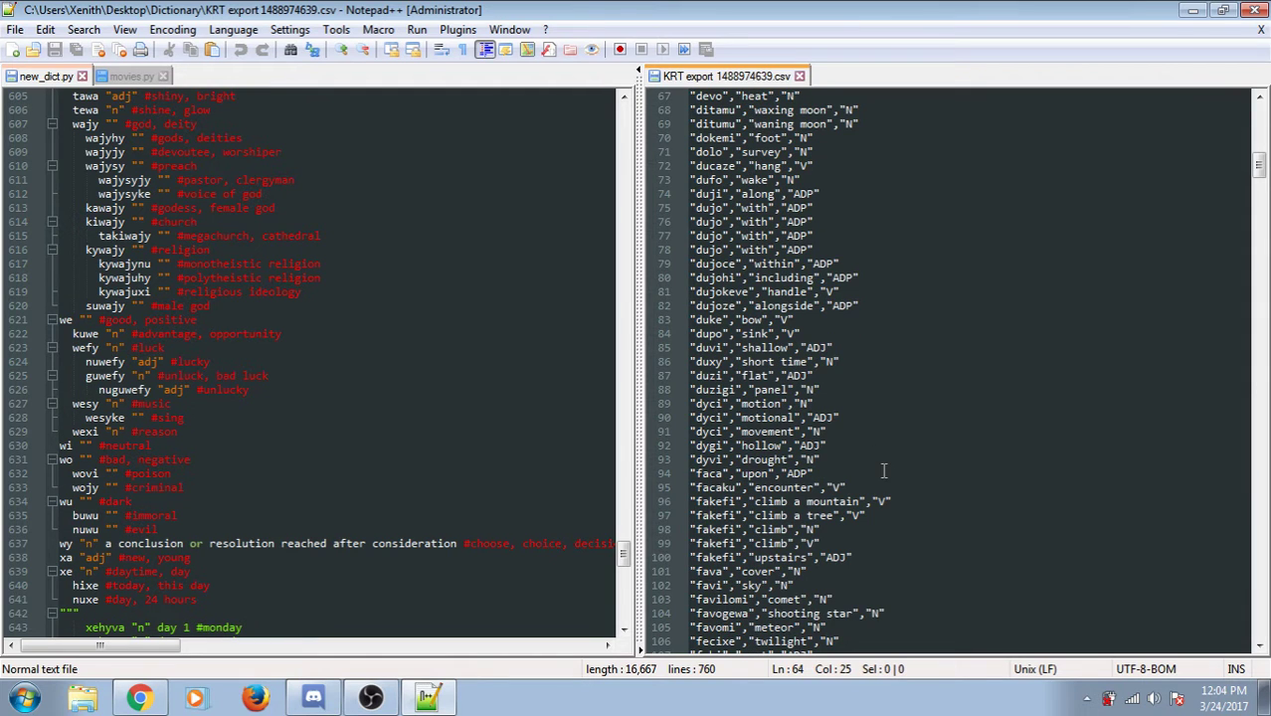
pyautogui.click(842, 375)
pyautogui.click(846, 346)
pyautogui.click(117, 344)
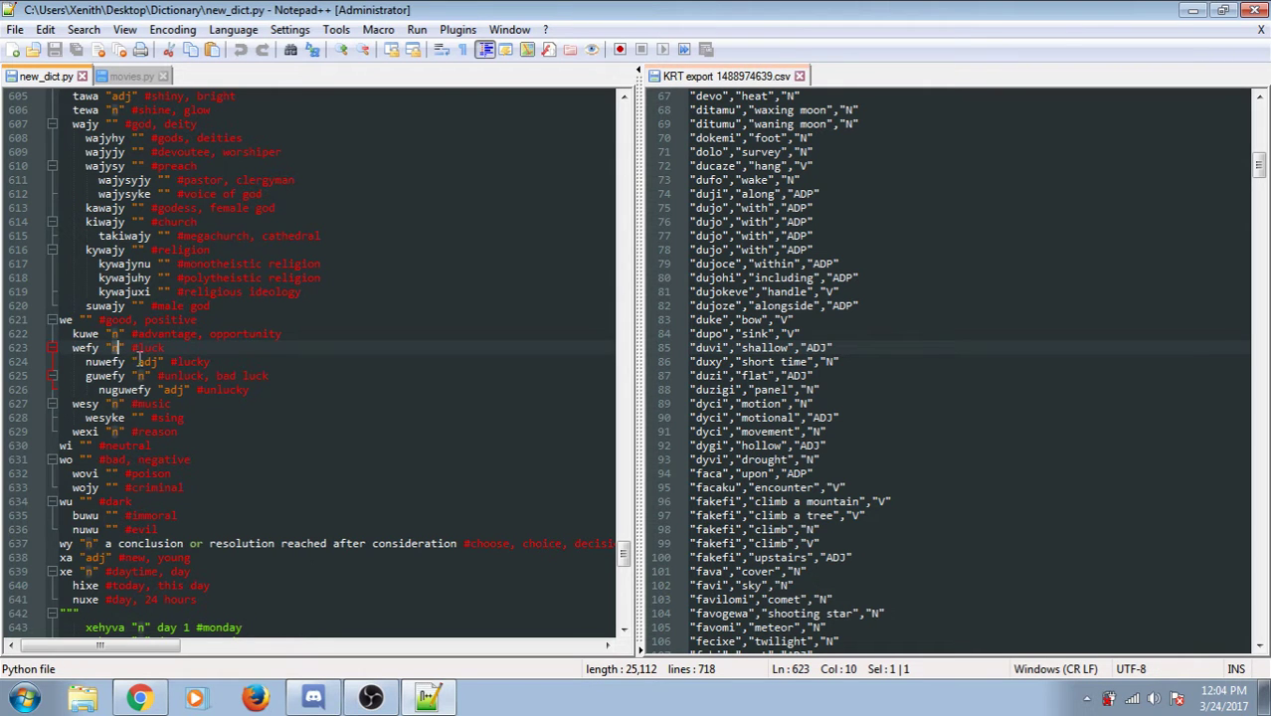
pyautogui.doubleClick(145, 362)
pyautogui.click(245, 363)
pyautogui.scroll(5, 255, 363)
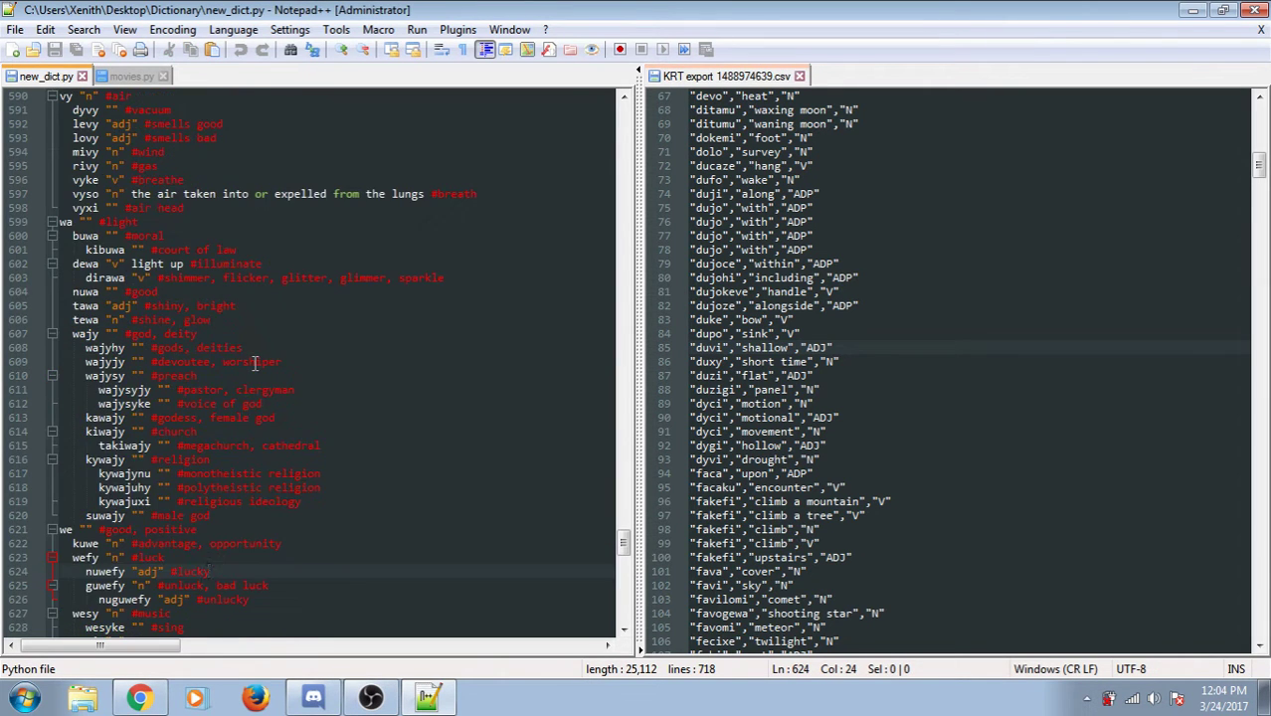
pyautogui.scroll(9, 255, 363)
pyautogui.scroll(2, 256, 364)
pyautogui.scroll(4, 255, 364)
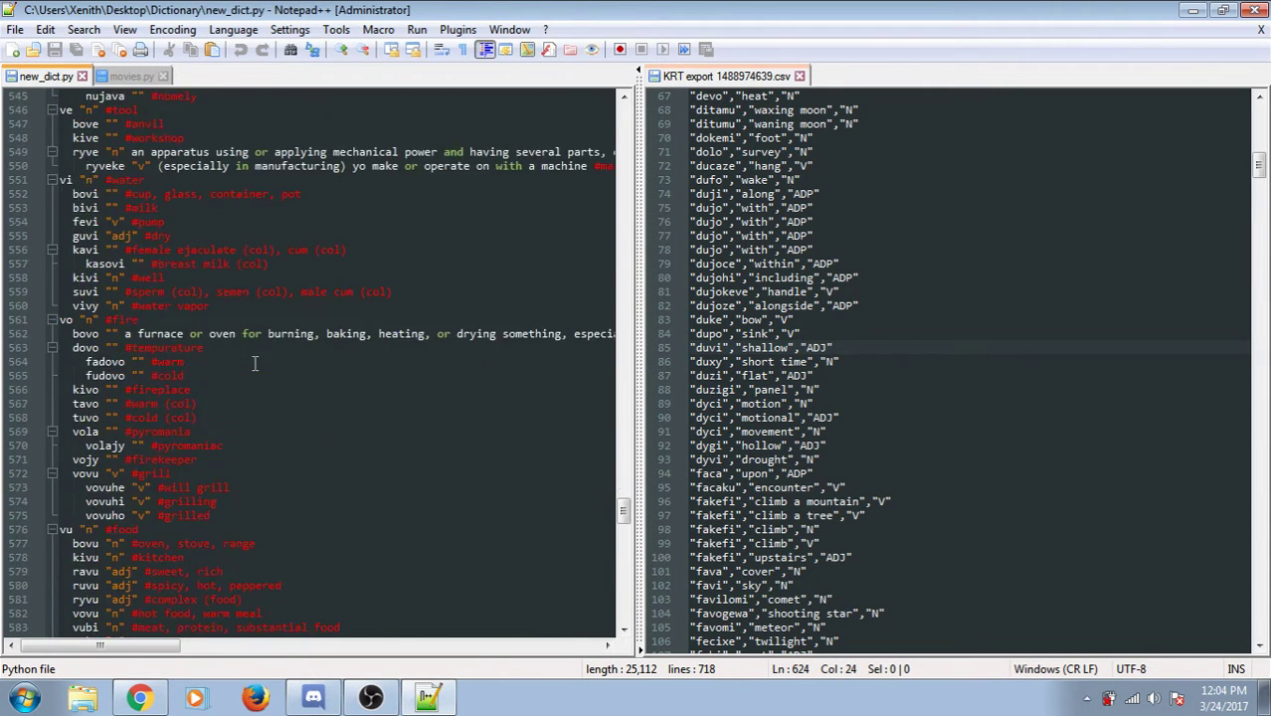
pyautogui.scroll(9, 256, 363)
pyautogui.scroll(6, 256, 363)
pyautogui.scroll(4, 287, 355)
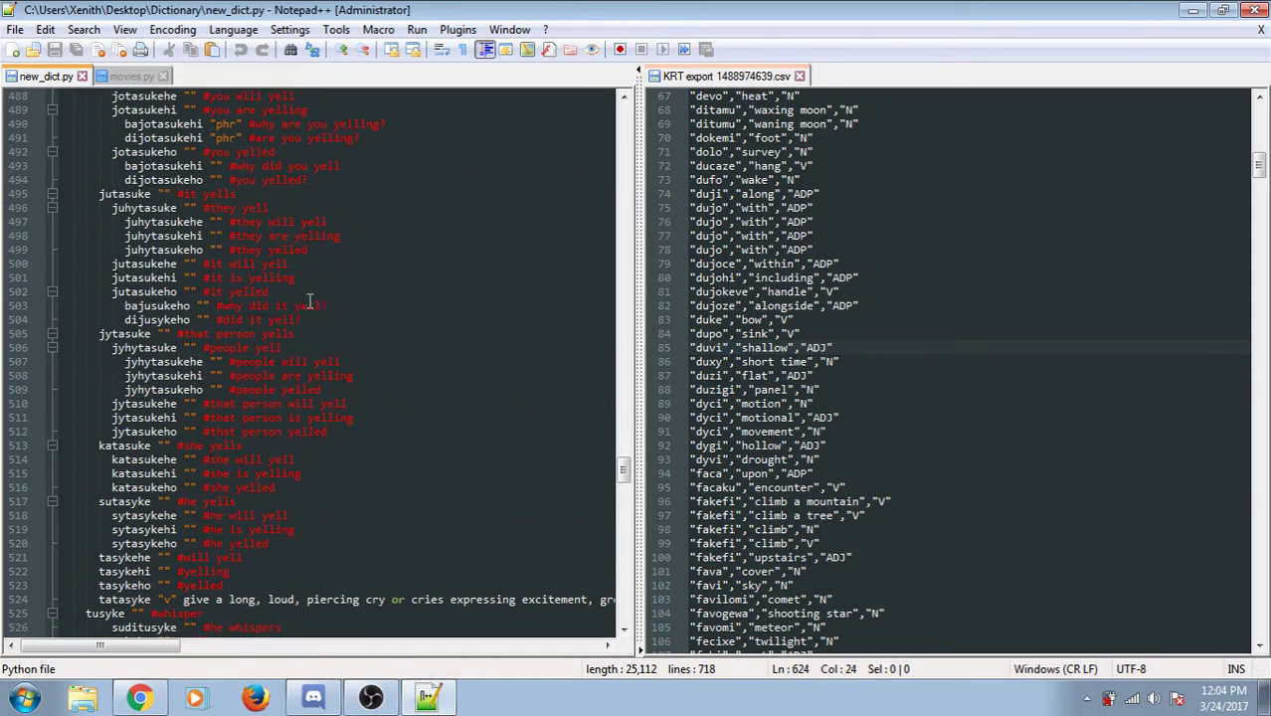
pyautogui.click(310, 305)
pyautogui.scroll(5, 311, 306)
pyautogui.scroll(7, 311, 305)
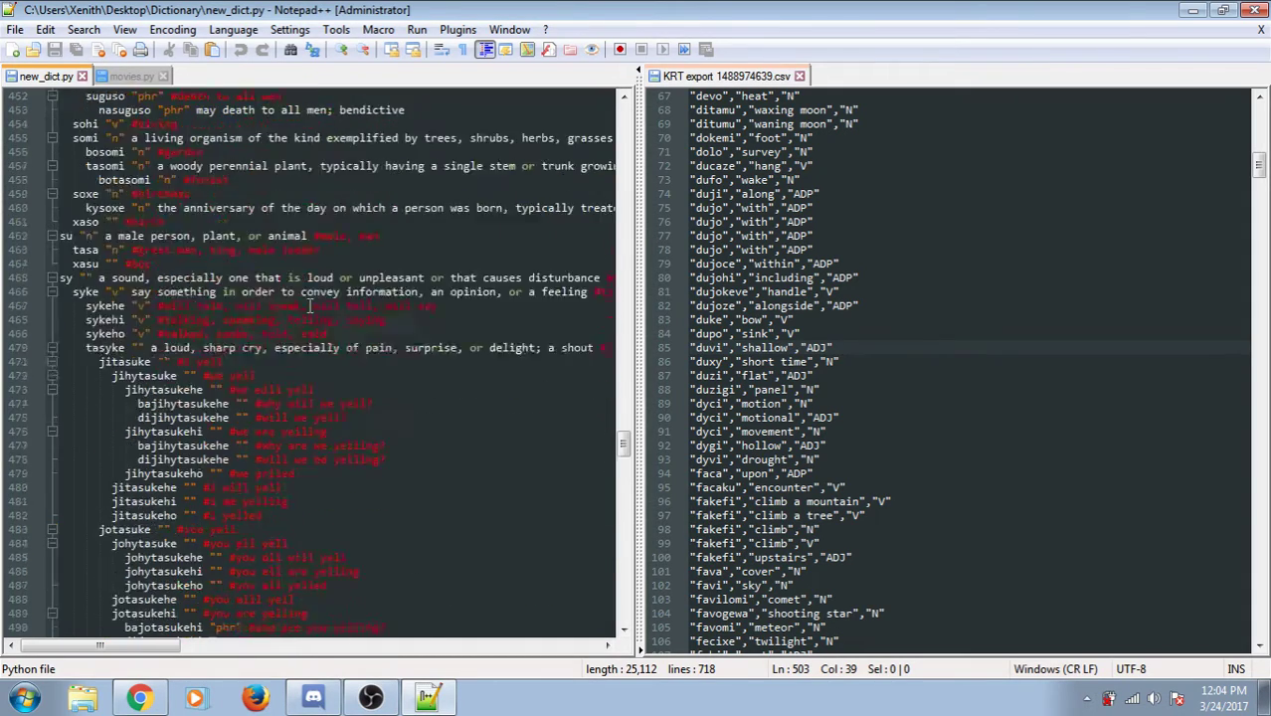
pyautogui.scroll(6, 310, 305)
pyautogui.scroll(5, 311, 306)
pyautogui.scroll(9, 311, 305)
pyautogui.scroll(5, 311, 305)
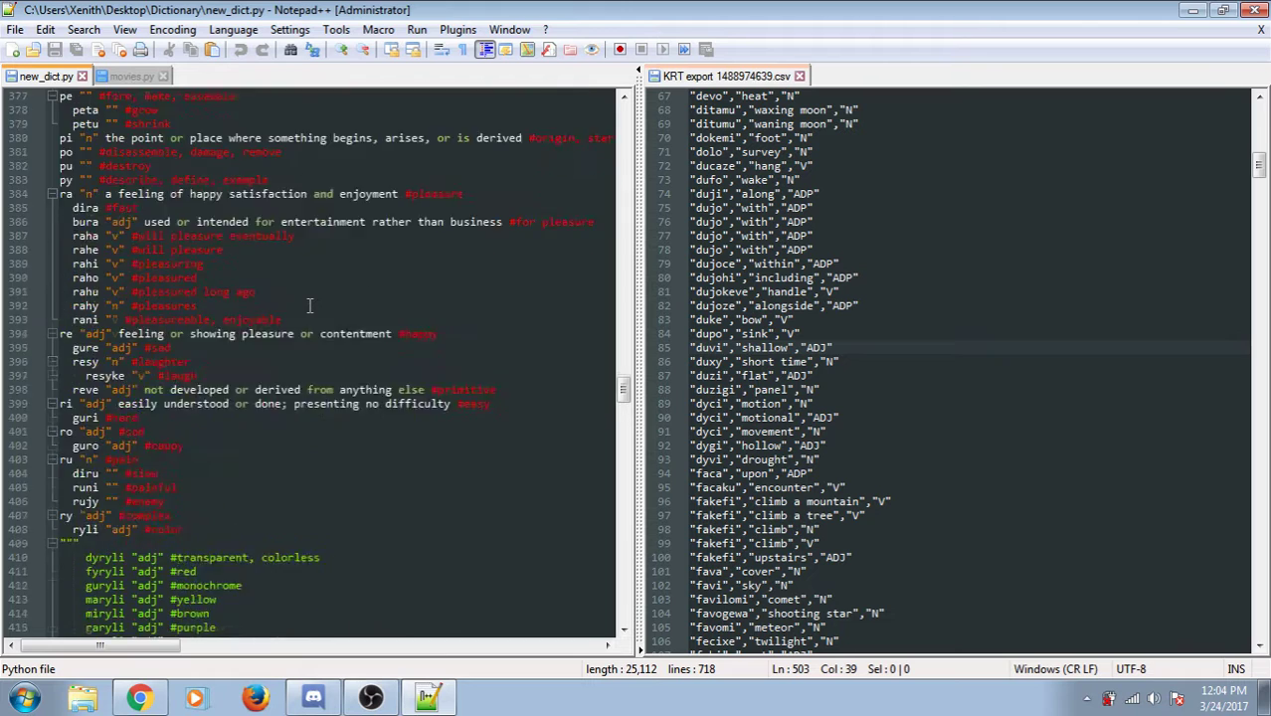
pyautogui.scroll(6, 310, 305)
pyautogui.scroll(7, 310, 306)
pyautogui.scroll(1, 310, 306)
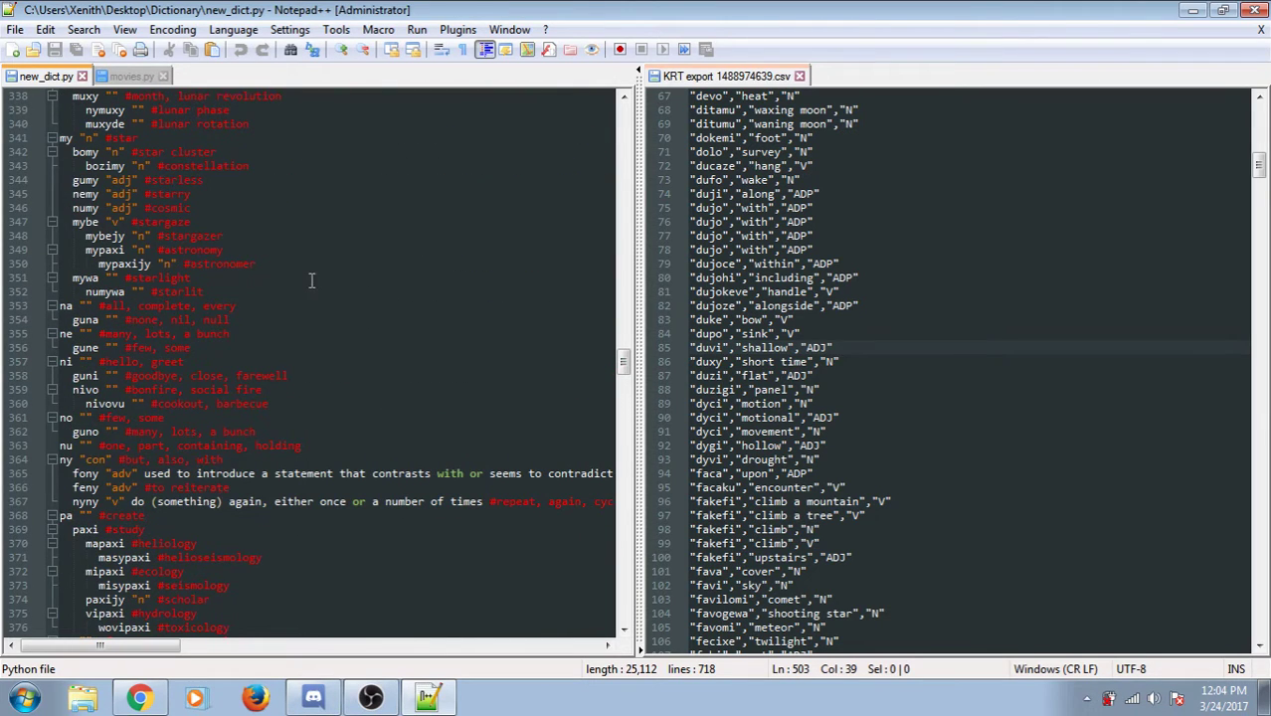
pyautogui.click(747, 279)
pyautogui.scroll(8, 746, 279)
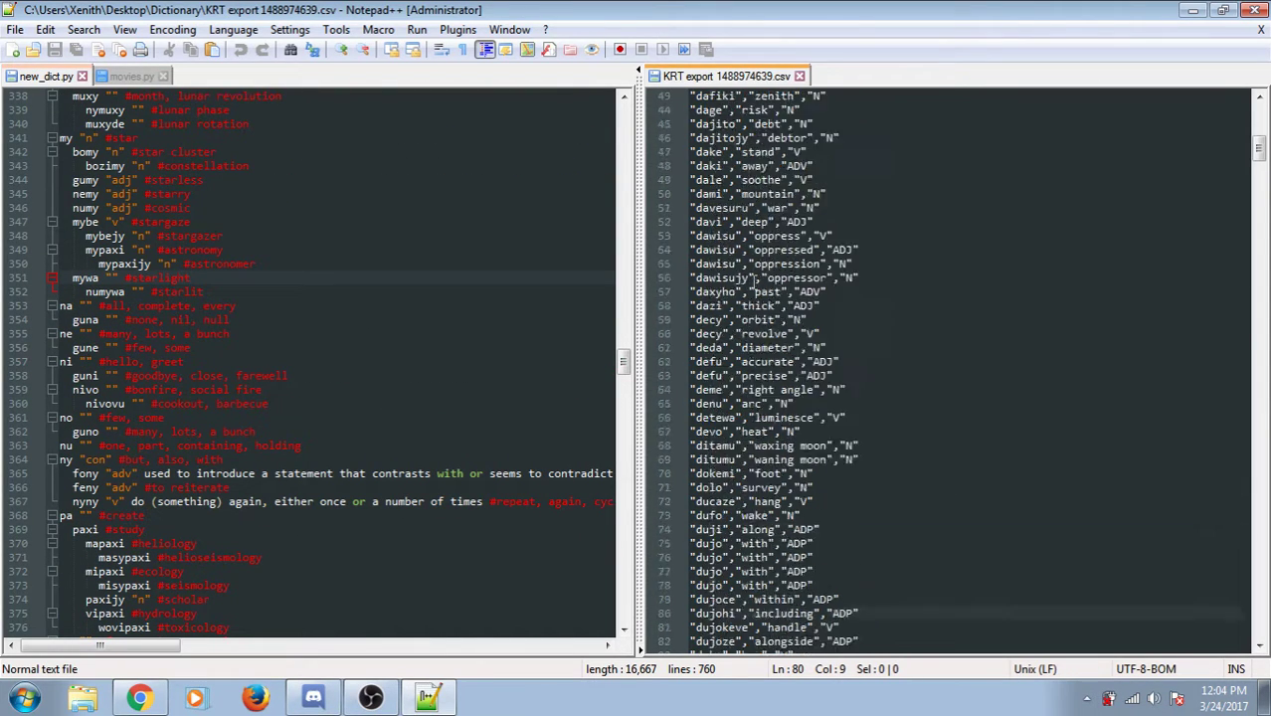
pyautogui.scroll(9, 747, 279)
pyautogui.scroll(4, 746, 279)
pyautogui.click(468, 263)
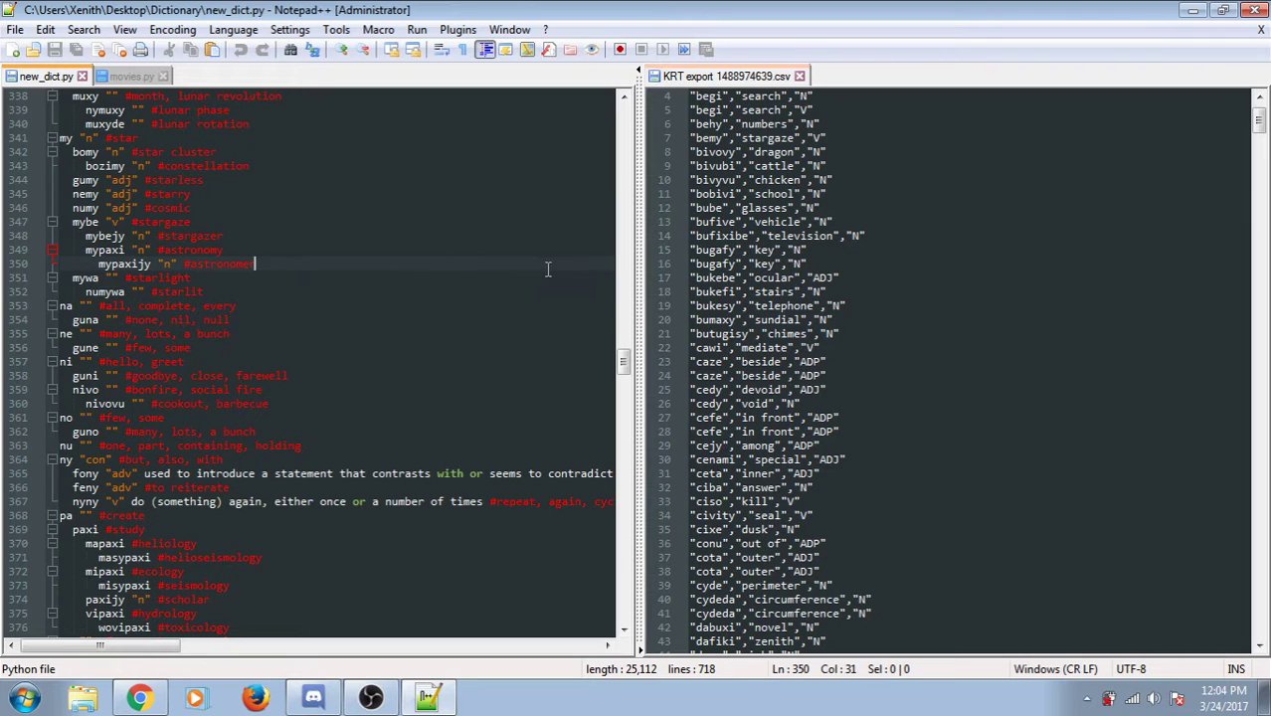
pyautogui.scroll(1, 831, 297)
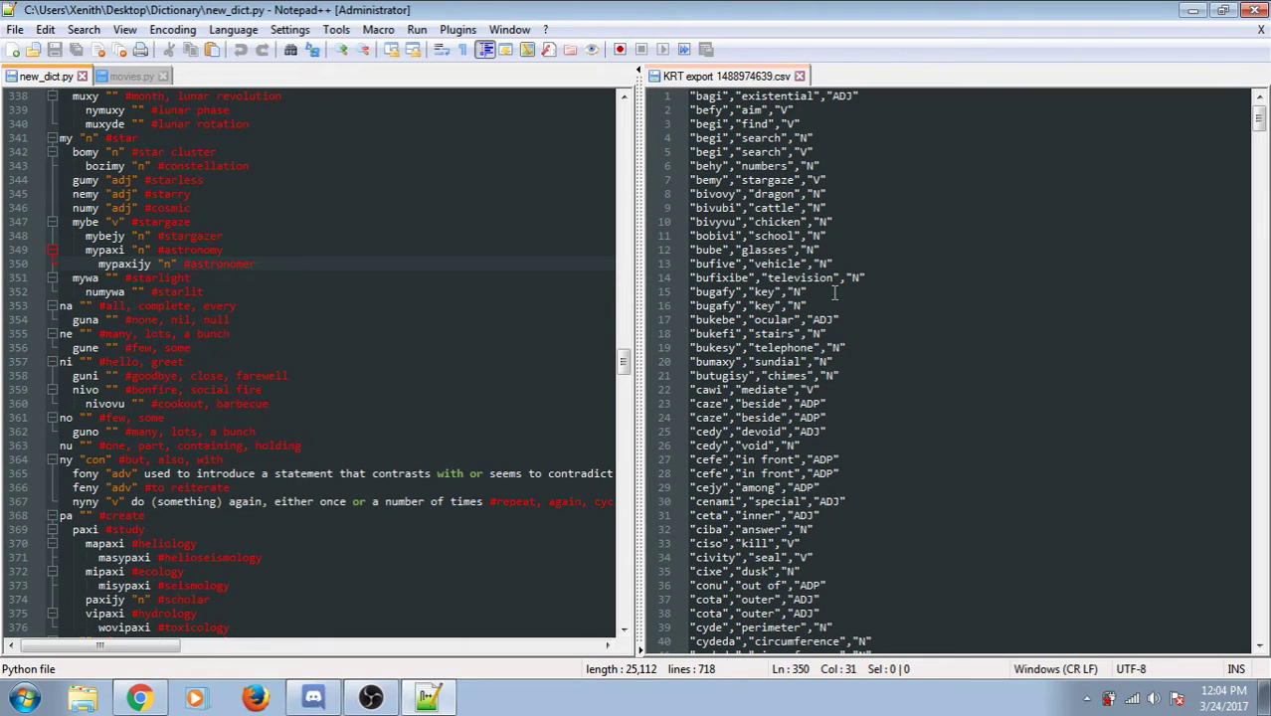
pyautogui.click(835, 292)
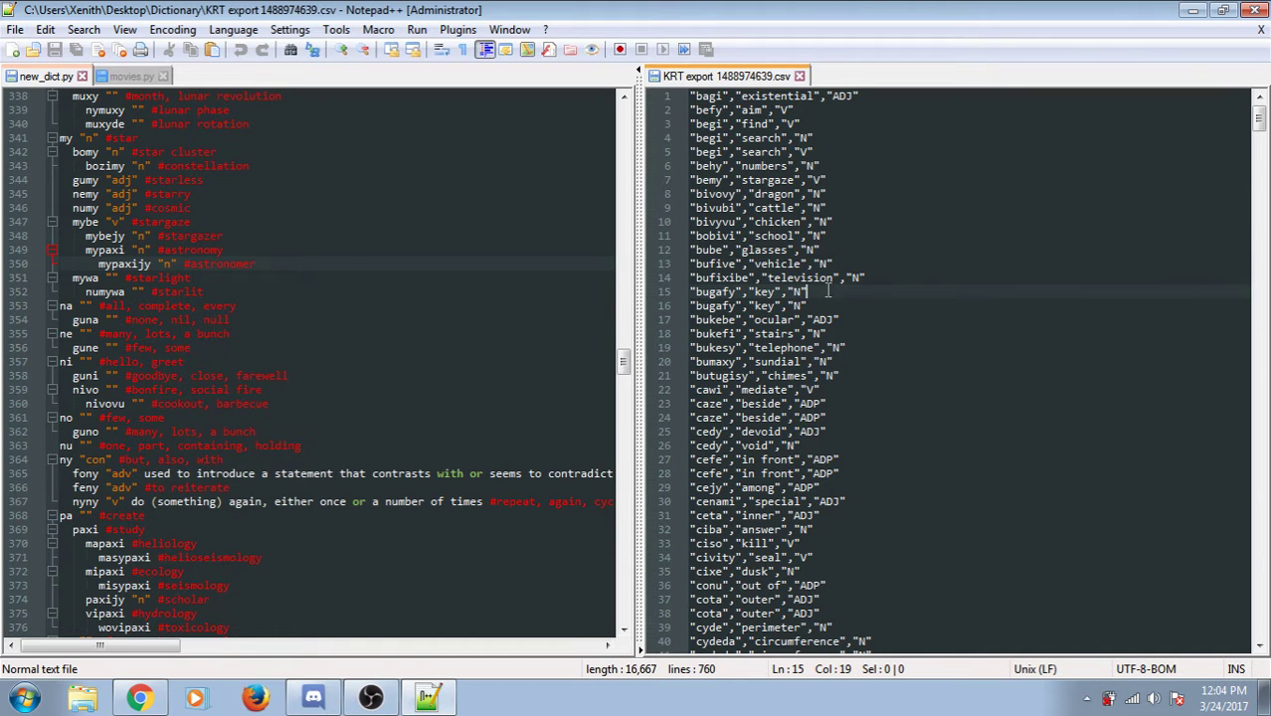
pyautogui.scroll(-5, 866, 240)
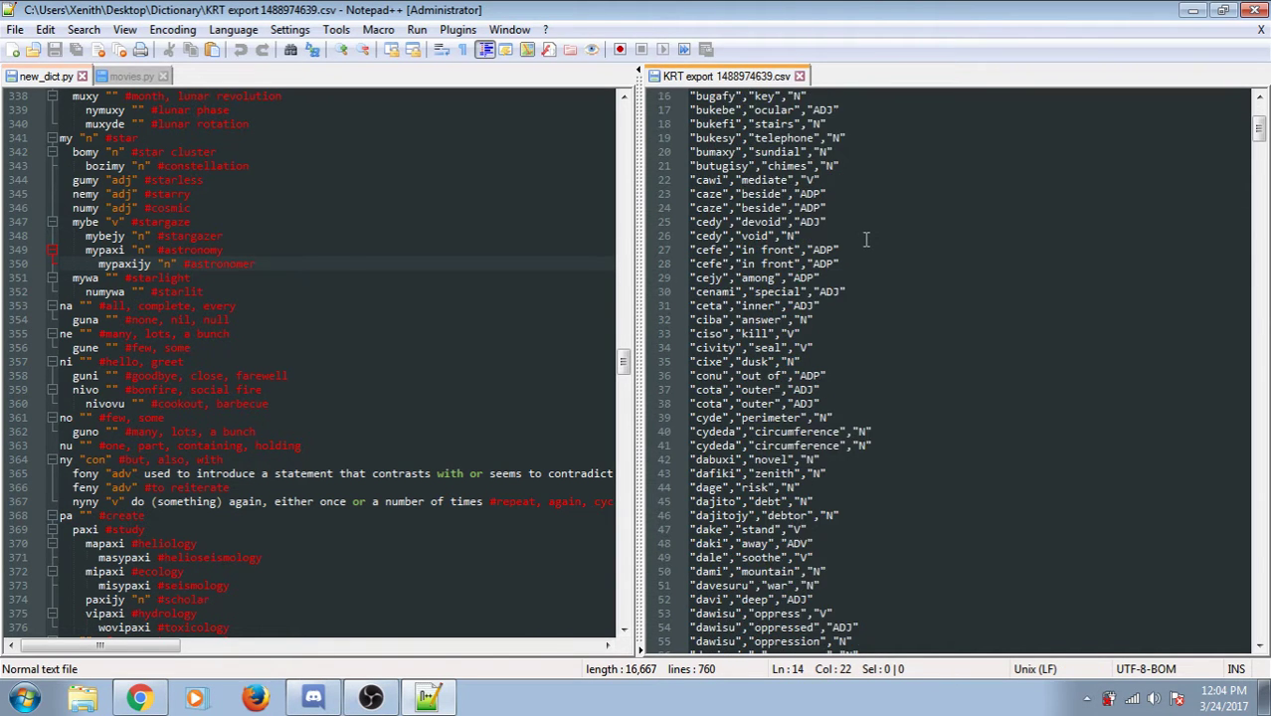
pyautogui.scroll(-10, 865, 240)
pyautogui.click(355, 318)
pyautogui.scroll(-5, 352, 318)
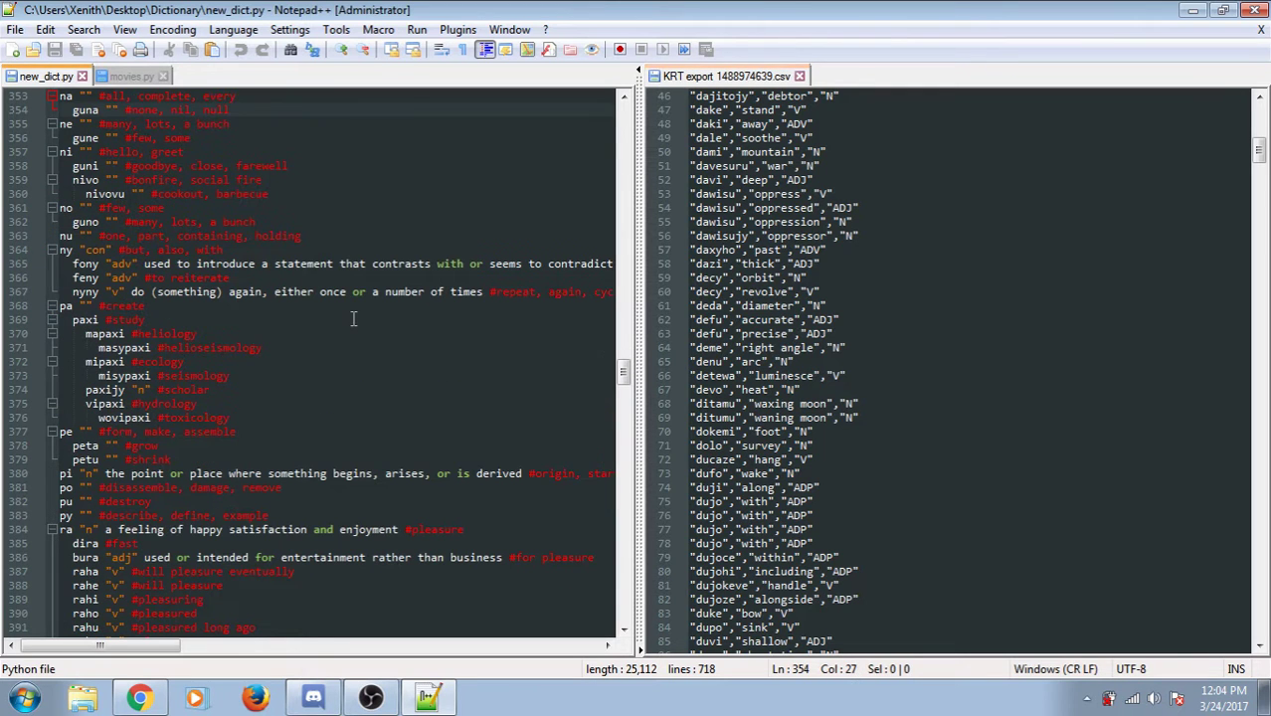
pyautogui.click(331, 322)
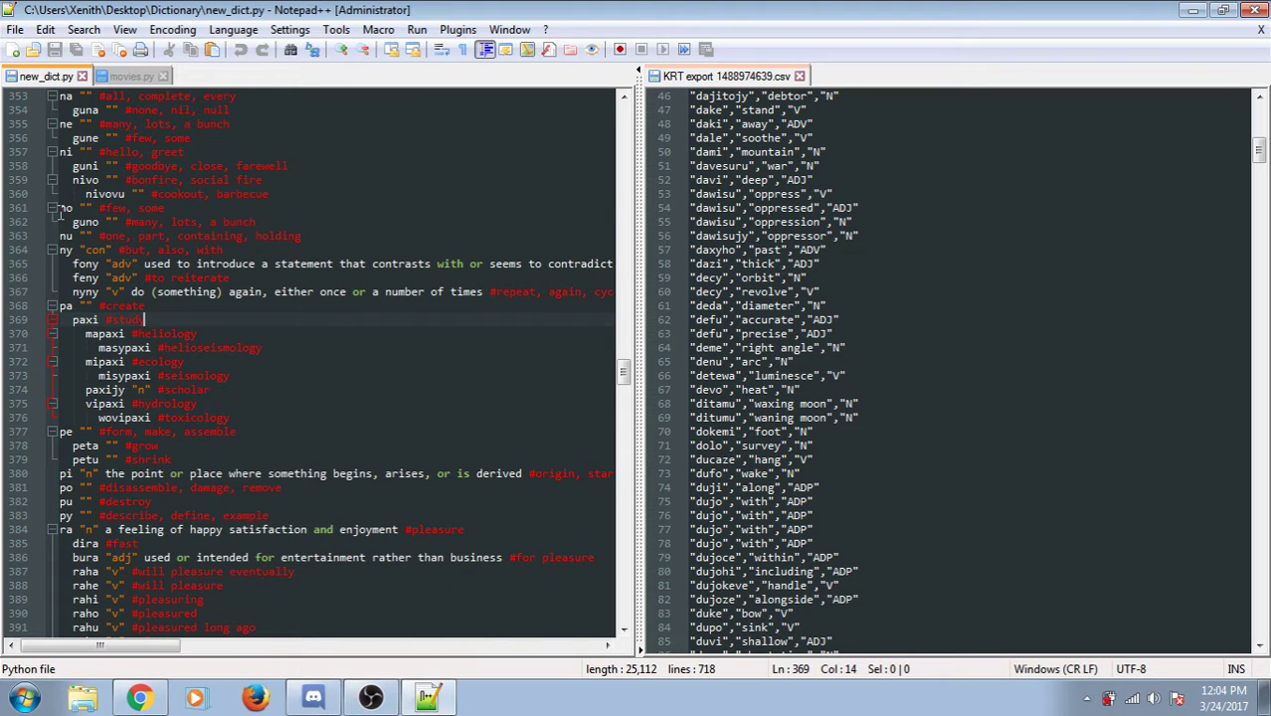
# Select the word 'no' and its following quote on line 361 of new_dict.py.
pyautogui.moveTo(59, 209); pyautogui.dragTo(65, 211)
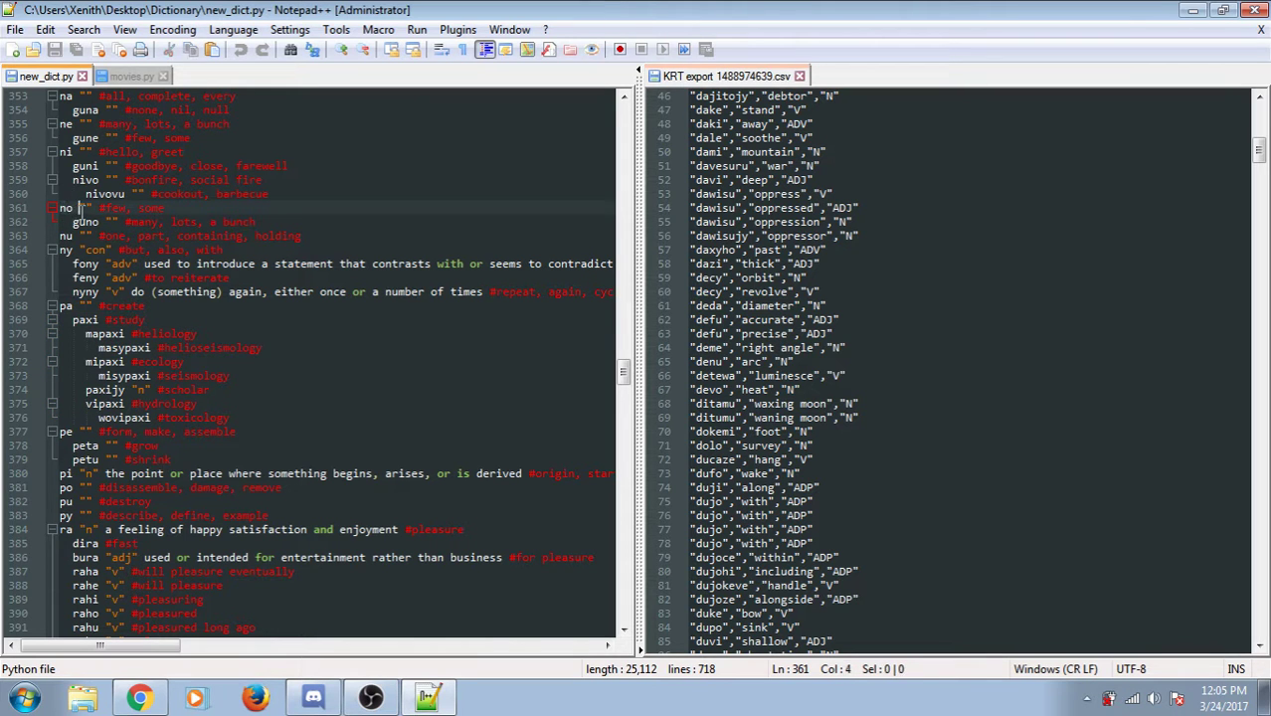
pyautogui.moveTo(76, 211)
pyautogui.mouseDown()
pyautogui.moveTo(89, 211)
pyautogui.moveTo(43, 211)
pyautogui.mouseUp()
pyautogui.click(85, 209)
pyautogui.moveTo(79, 209); pyautogui.dragTo(89, 209)
pyautogui.click(98, 208)
# Select the word 'some' on line 361, then extend the selection to the whole line.
pyautogui.moveTo(138, 209); pyautogui.dragTo(164, 208)
pyautogui.click(164, 209)
pyautogui.click(88, 209)
pyautogui.click(164, 209)
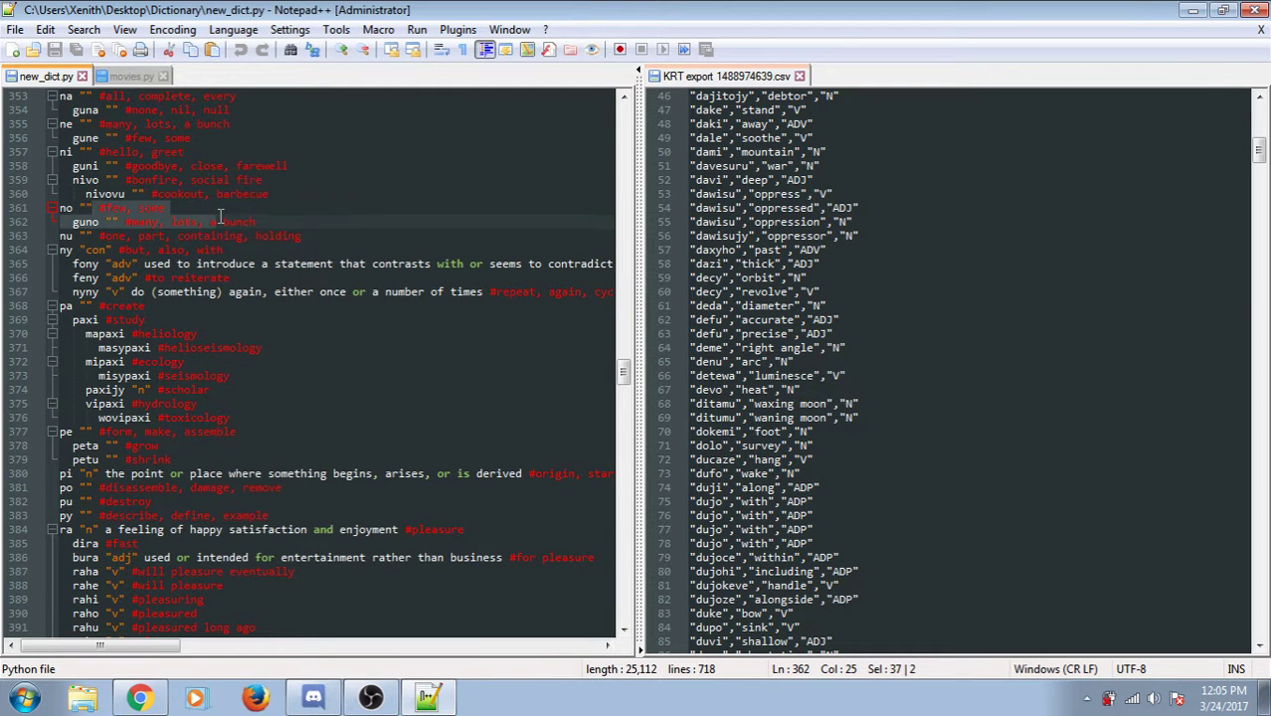
pyautogui.moveTo(165, 209); pyautogui.dragTo(138, 208)
pyautogui.hotkey('shift', 'Home')
# Scroll up and back down through new_dict.py, then return to the ConWorkShop feed in Chrome.
pyautogui.scroll(1, 368, 213)
pyautogui.scroll(4, 368, 213)
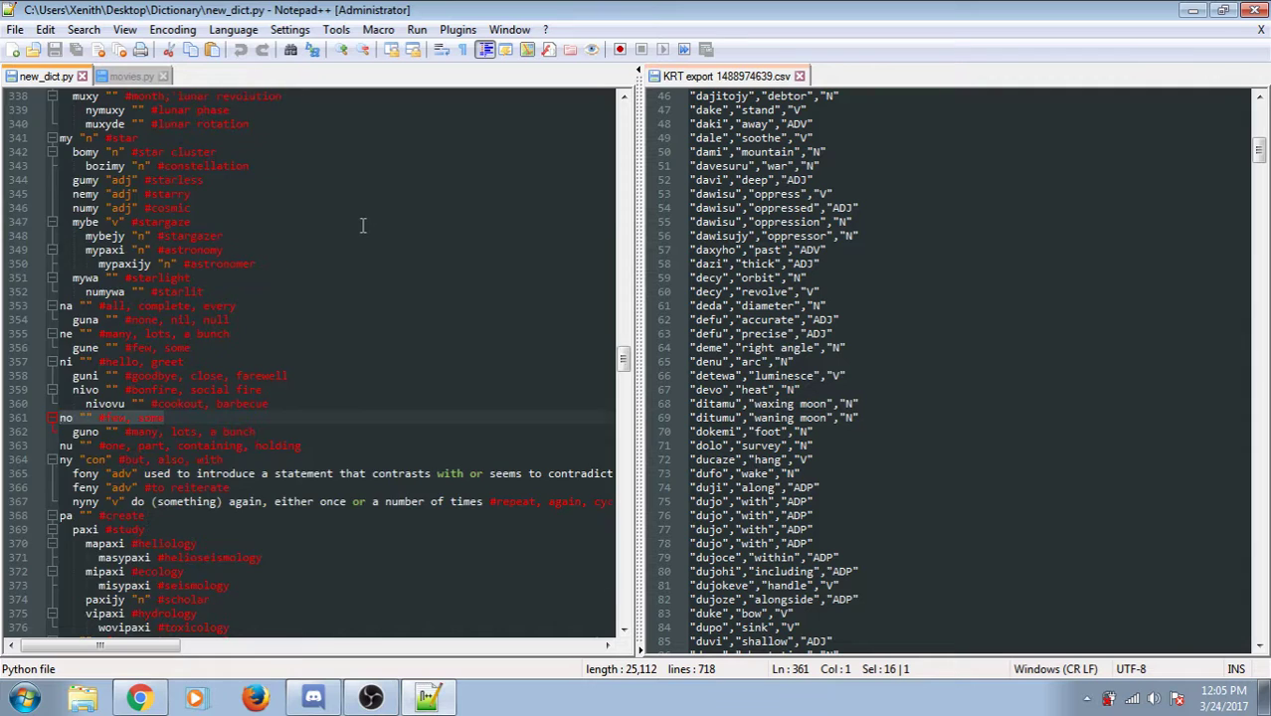
pyautogui.scroll(6, 363, 219)
pyautogui.scroll(7, 362, 225)
pyautogui.scroll(5, 362, 226)
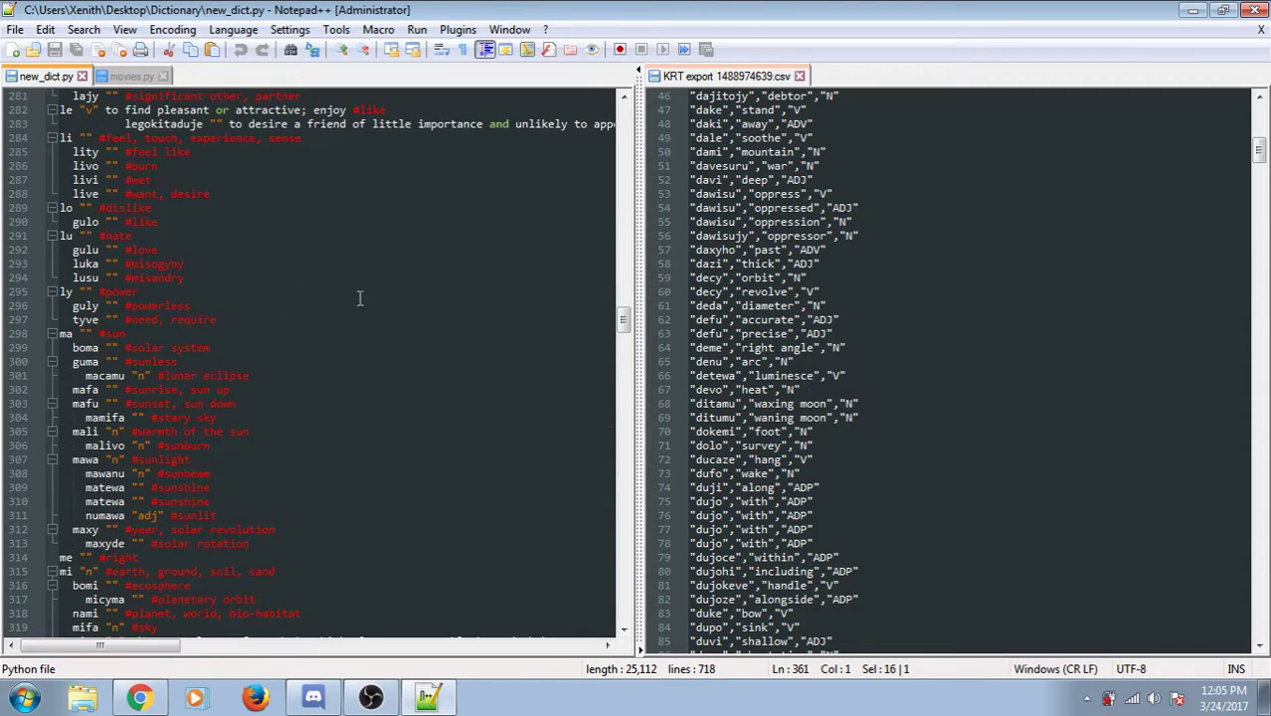
pyautogui.scroll(-5, 361, 298)
pyautogui.scroll(-15, 319, 338)
pyautogui.scroll(-6, 258, 388)
pyautogui.scroll(-5, 219, 418)
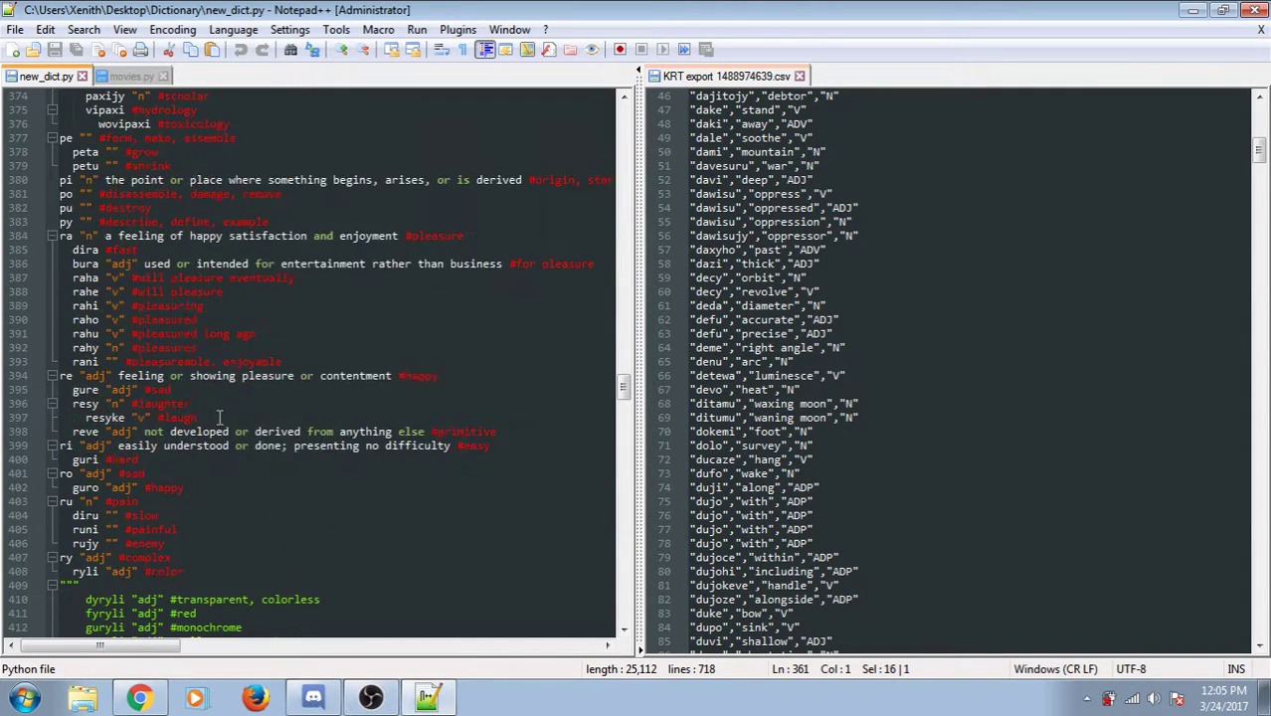
pyautogui.scroll(-3, 219, 418)
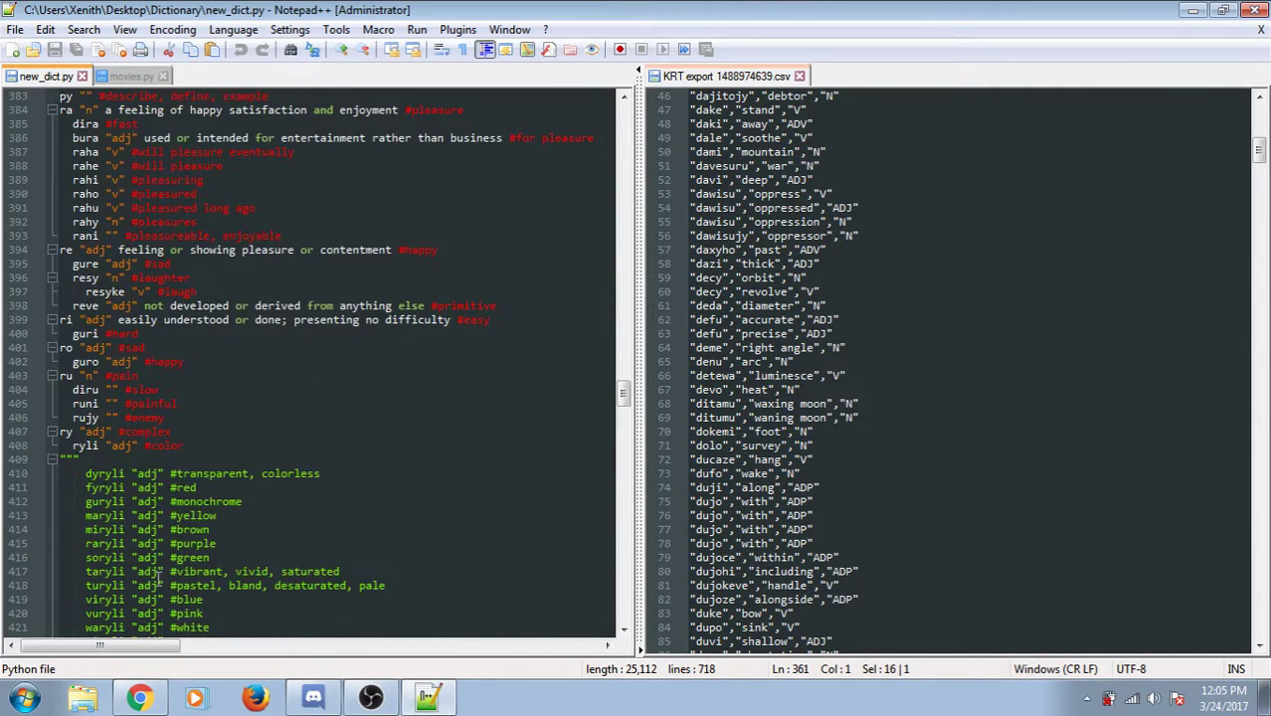
pyautogui.click(140, 698)
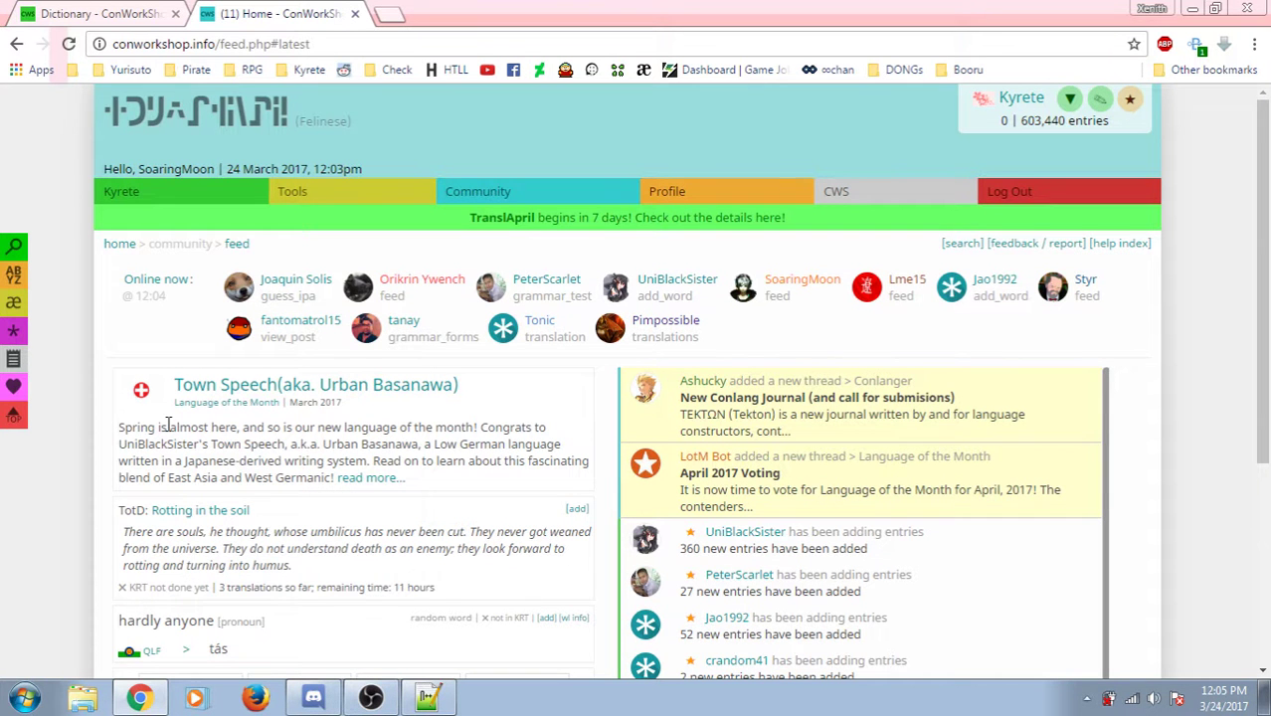